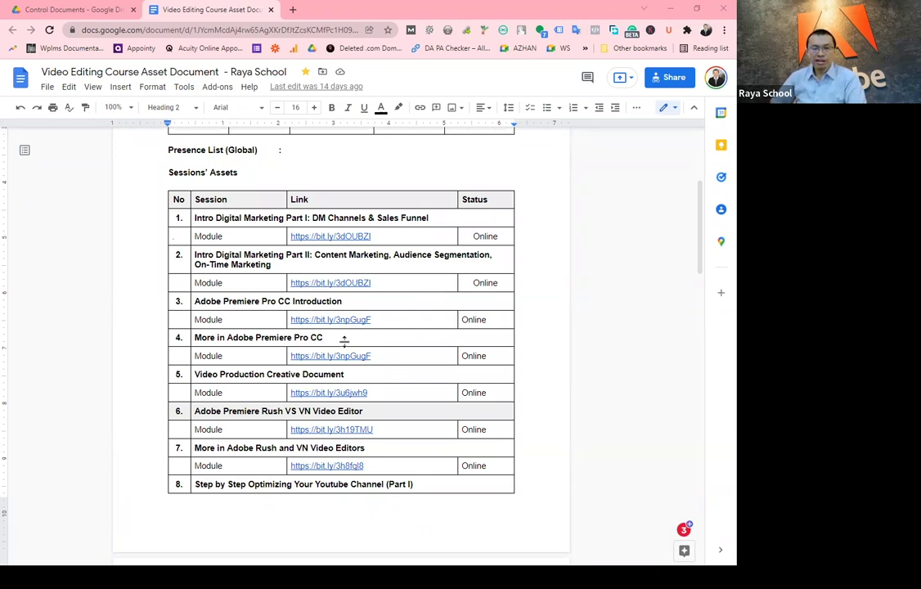
Scroll the Sessions' Assets table past the page break to show sessions 9 through 17
scroll(391, 373, down, 1)
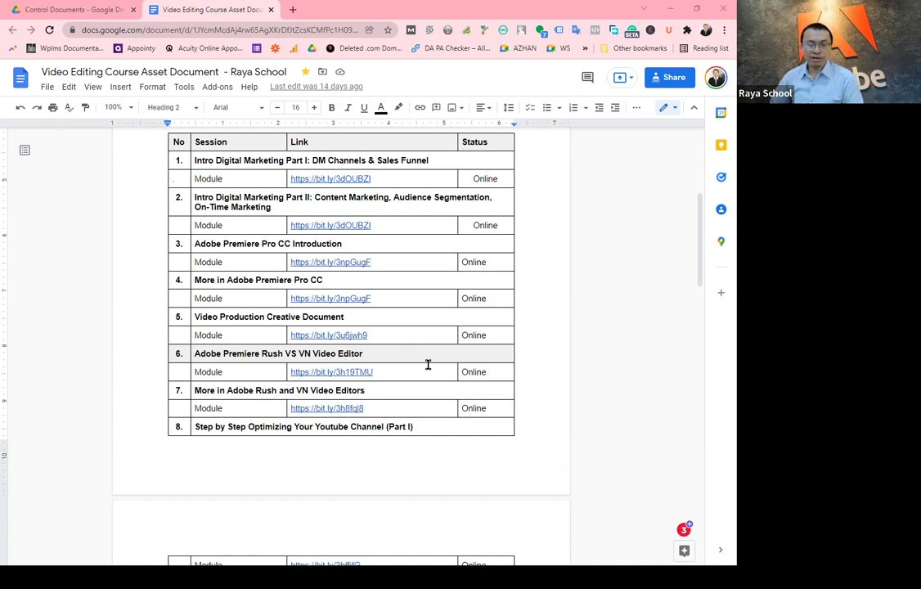
scroll(358, 394, down, 3)
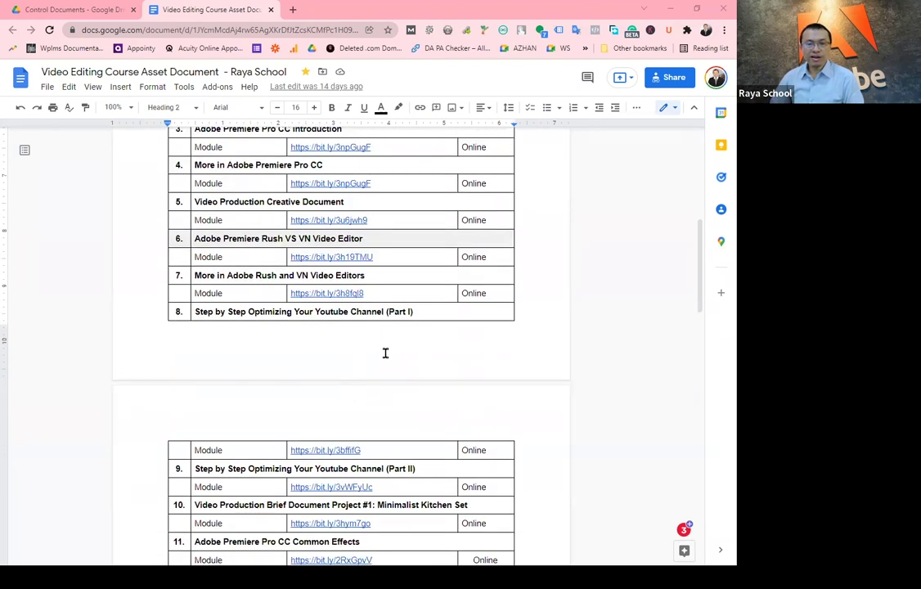
scroll(387, 356, down, 3)
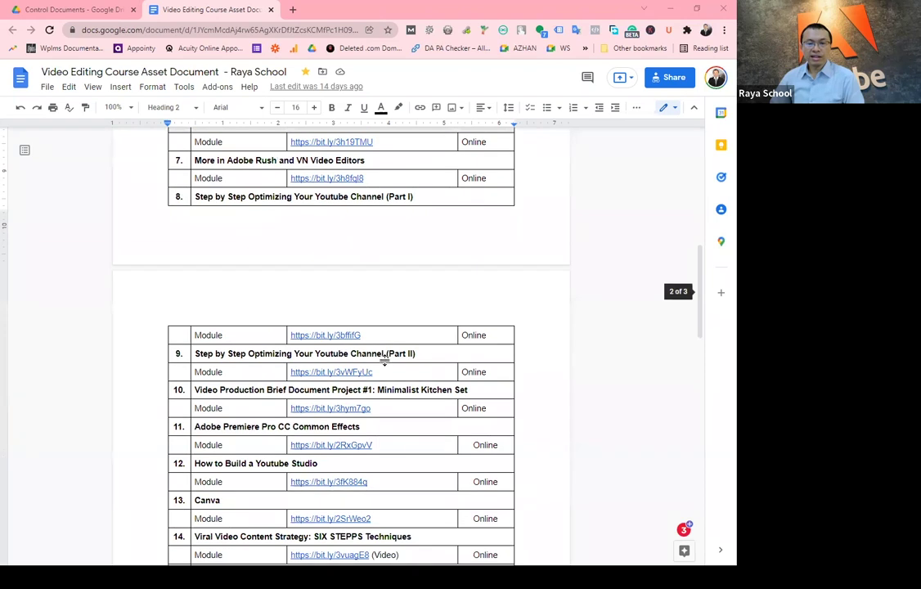
scroll(364, 374, down, 3)
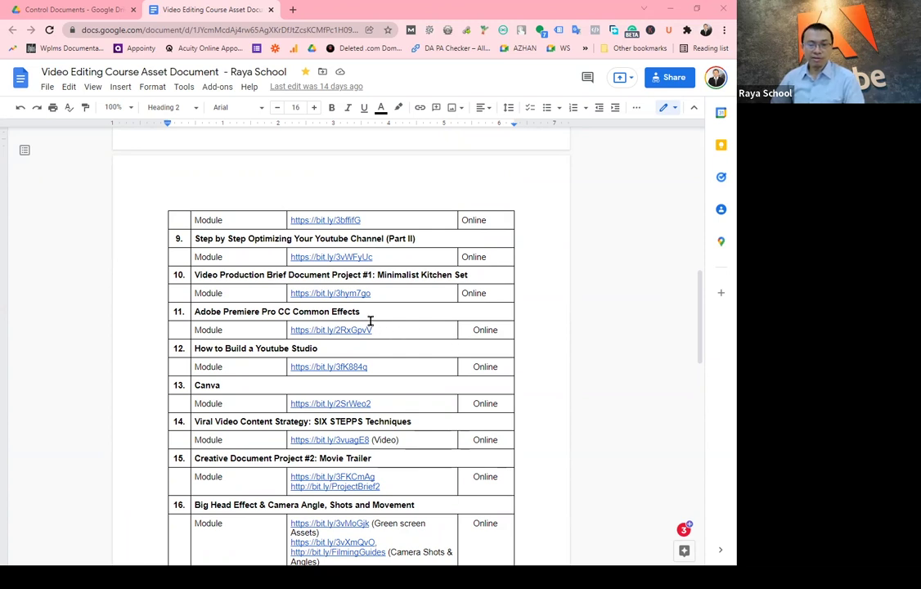
scroll(366, 323, down, 1)
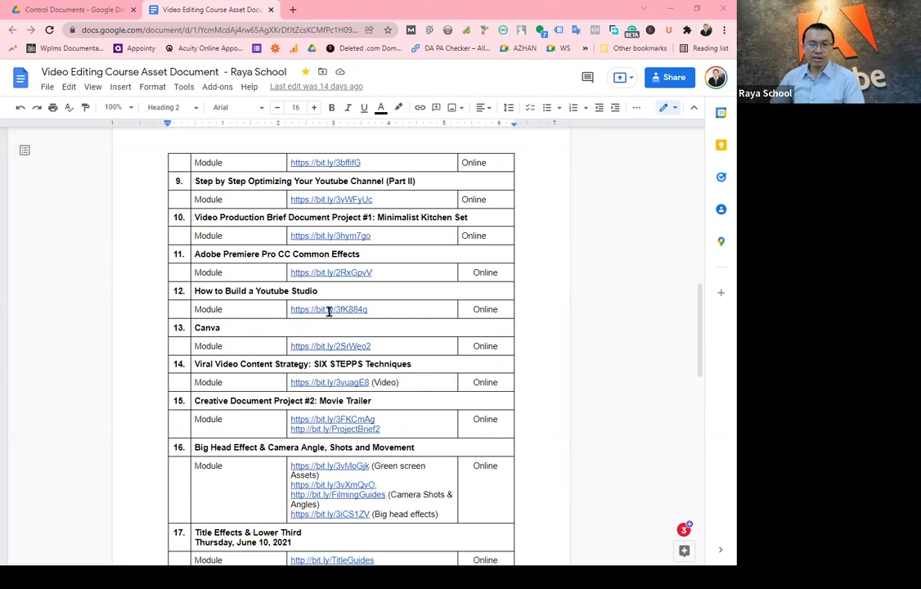
Scroll down through page 3 to session 24, 'Video Production Phases'
scroll(326, 303, down, 2)
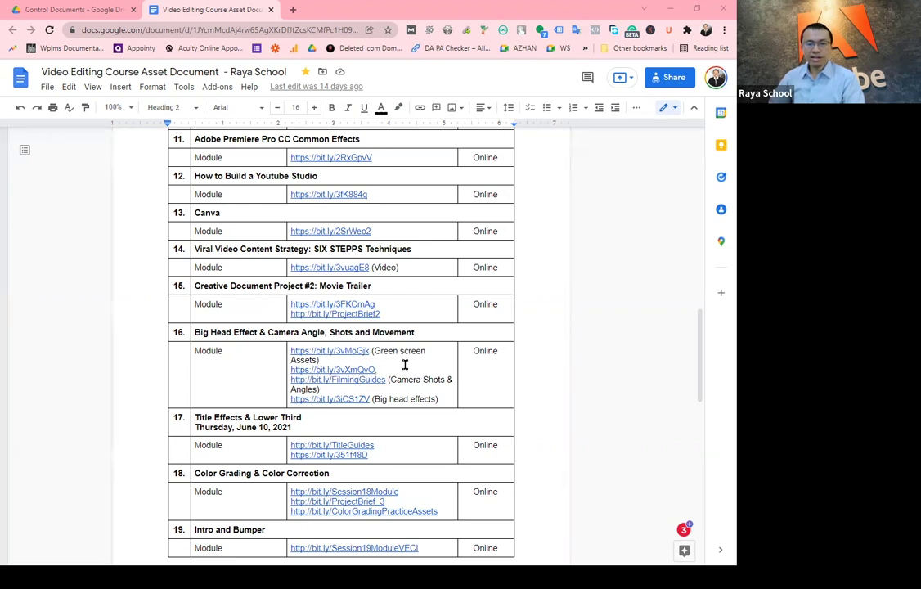
scroll(405, 365, down, 1)
scroll(406, 366, down, 1)
scroll(406, 367, down, 1)
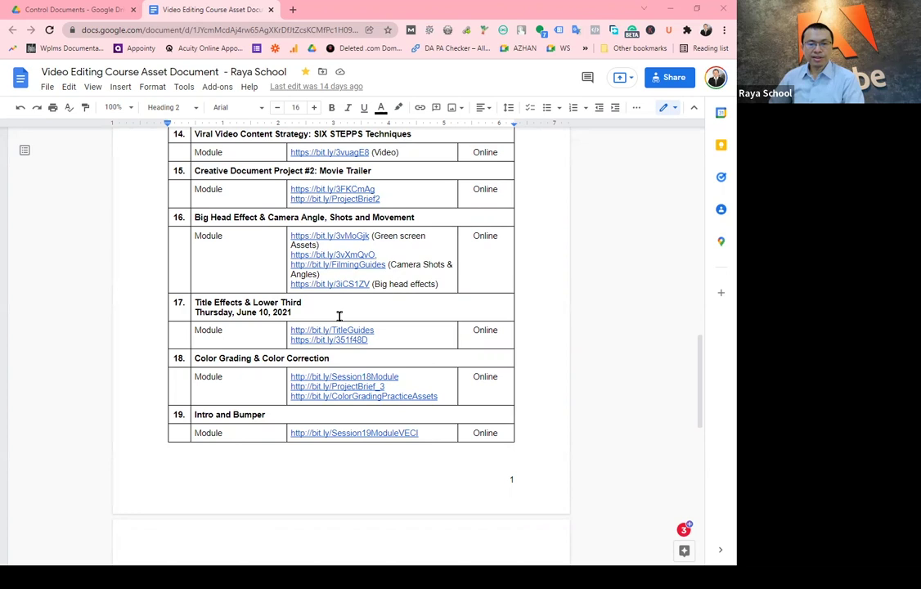
scroll(360, 324, down, 2)
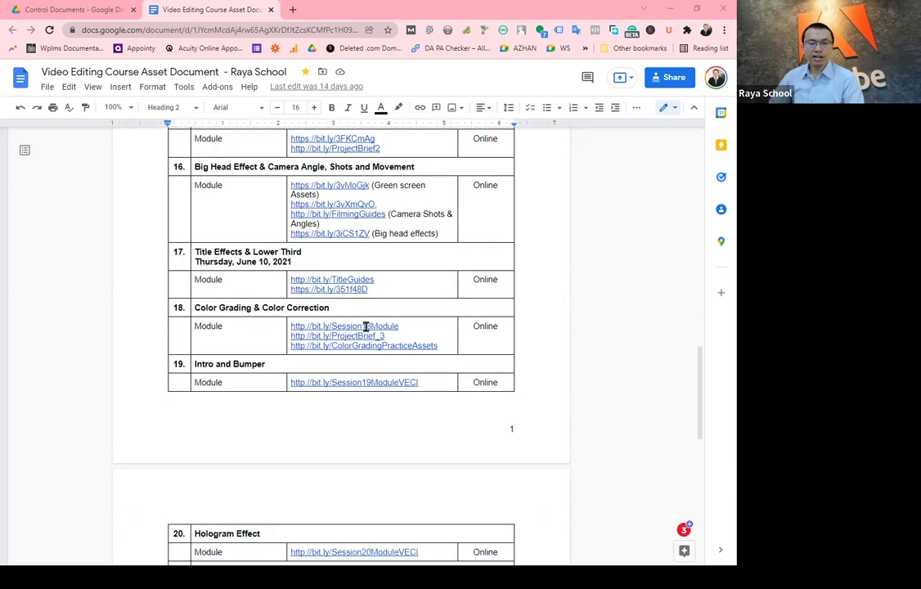
scroll(349, 341, down, 3)
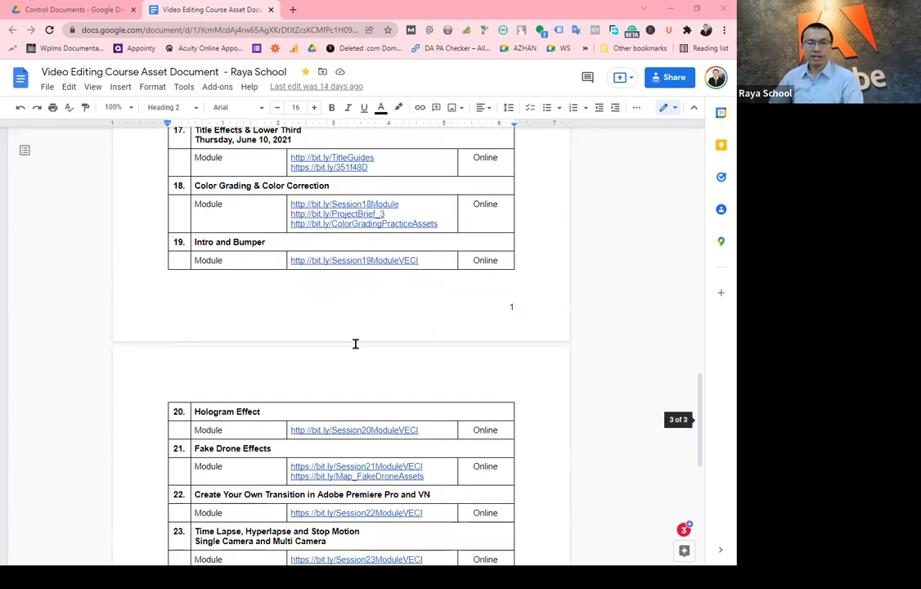
scroll(363, 350, down, 3)
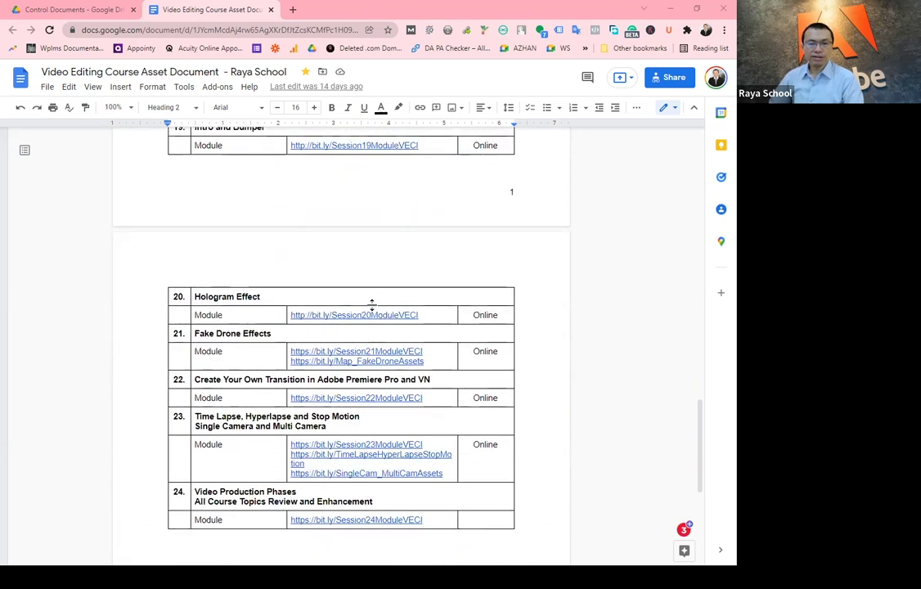
scroll(376, 309, down, 2)
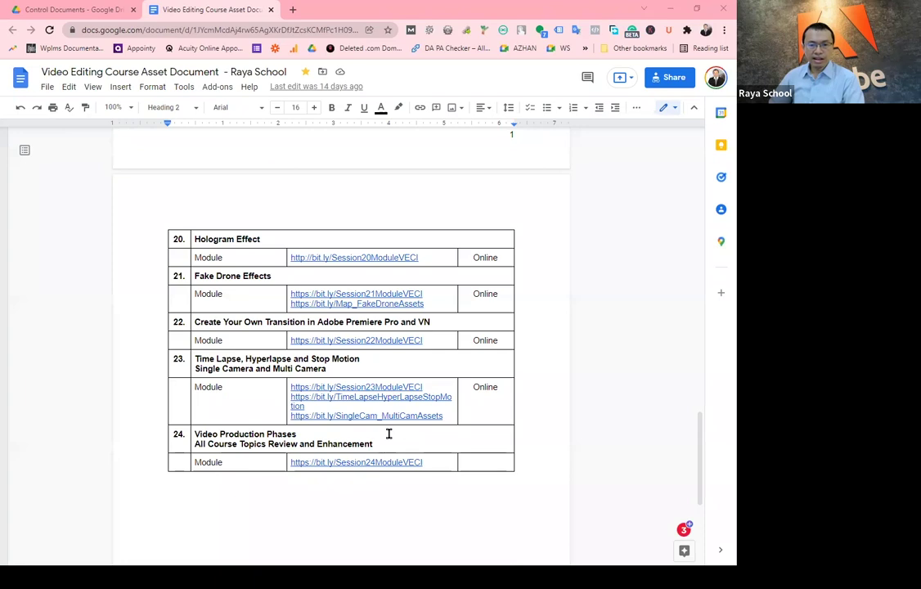
scroll(389, 433, down, 2)
Scroll back up to the top of the document
scroll(374, 414, up, 4)
scroll(375, 415, up, 5)
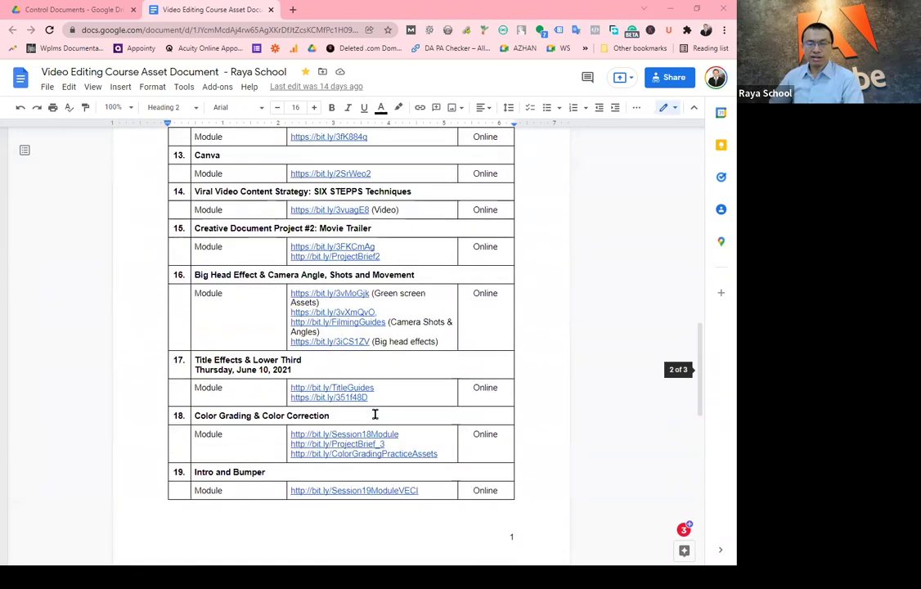
scroll(374, 415, up, 3)
scroll(375, 415, up, 3)
scroll(375, 415, up, 2)
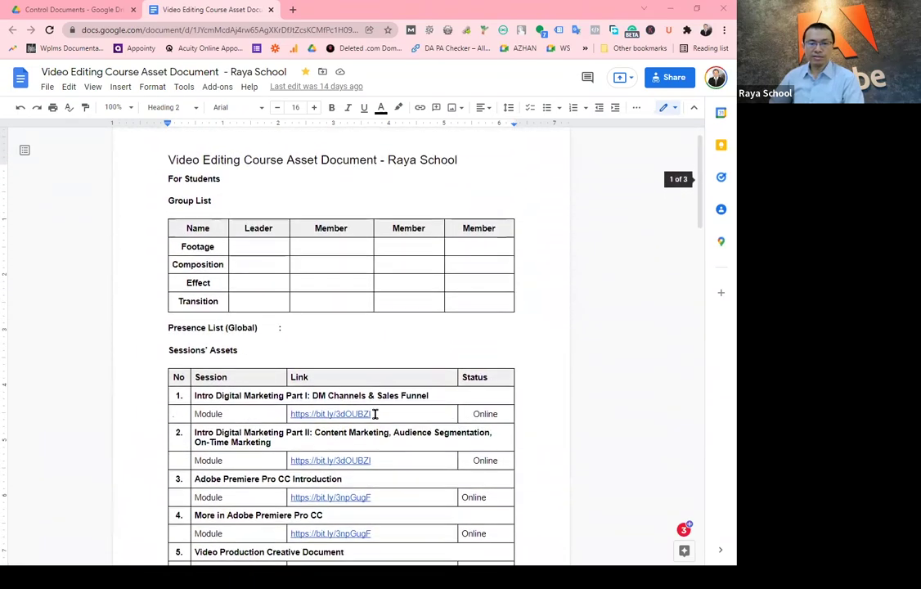
scroll(374, 415, down, 4)
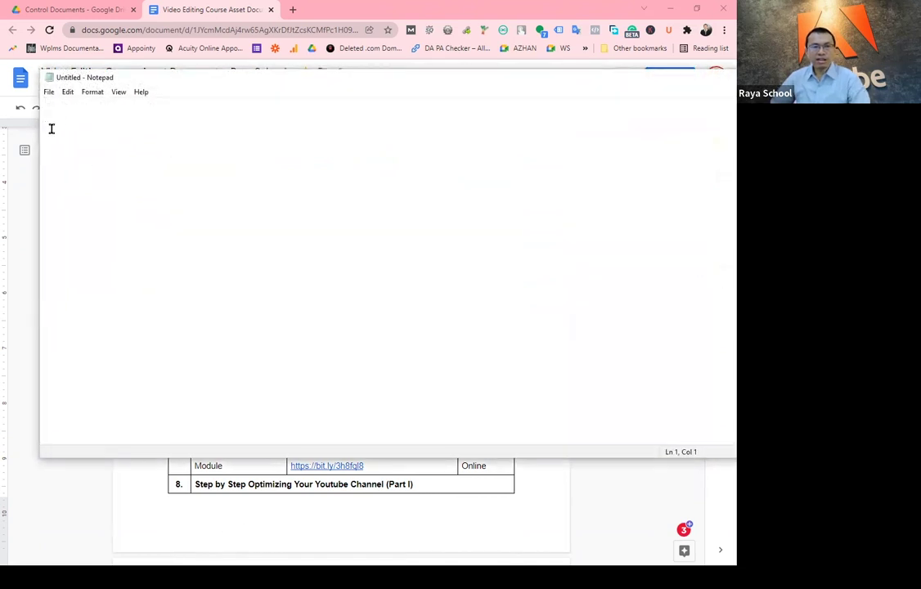
Narrow the blank Notepad window and position it over the lower part of the document
drag(36, 135, 148, 135)
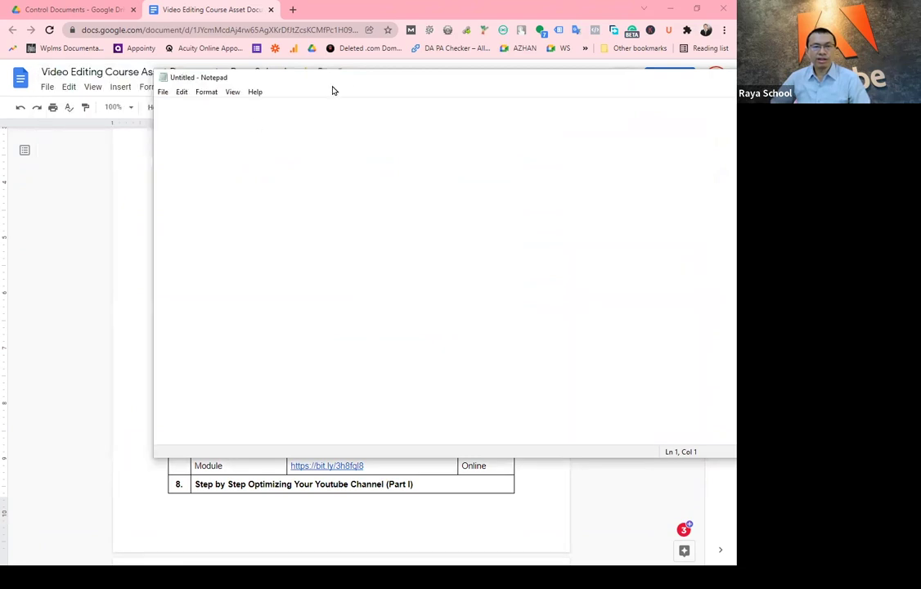
drag(341, 78, 217, 155)
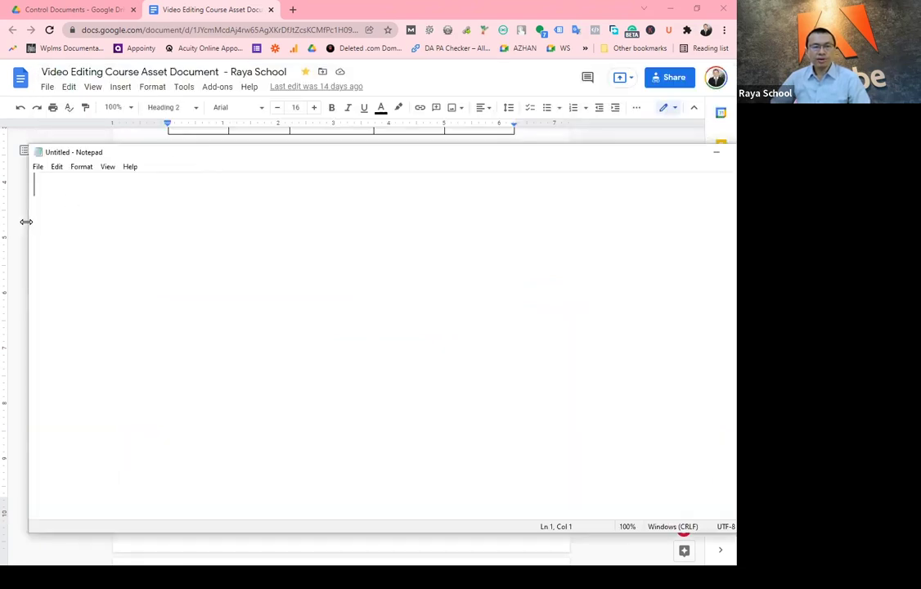
drag(26, 222, 158, 222)
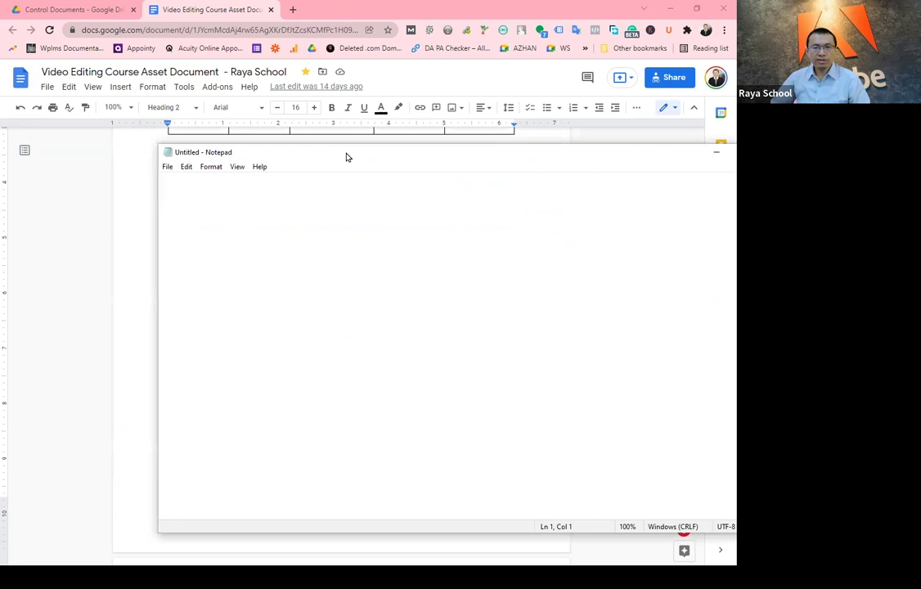
drag(346, 156, 231, 154)
Type the heading 'Course Note Video Editing Webinar 1 Hari Online', followed by a blank line
text(Course Note )
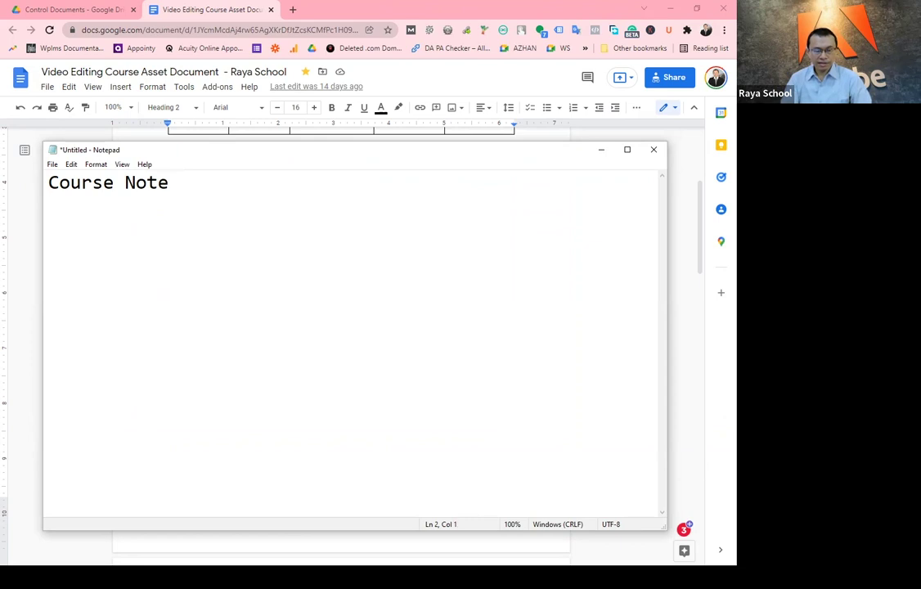
text(Video Edii)
text(ing )
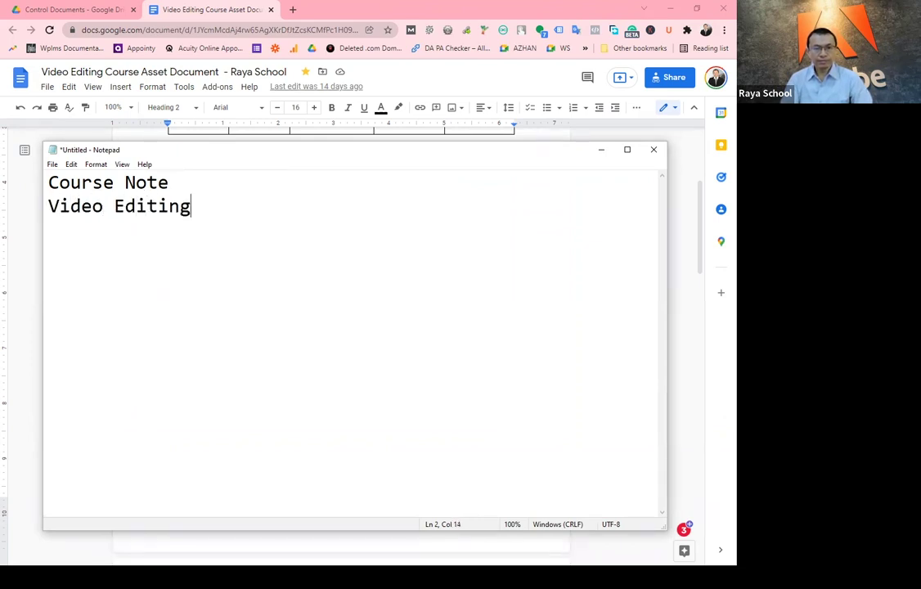
text(Q)
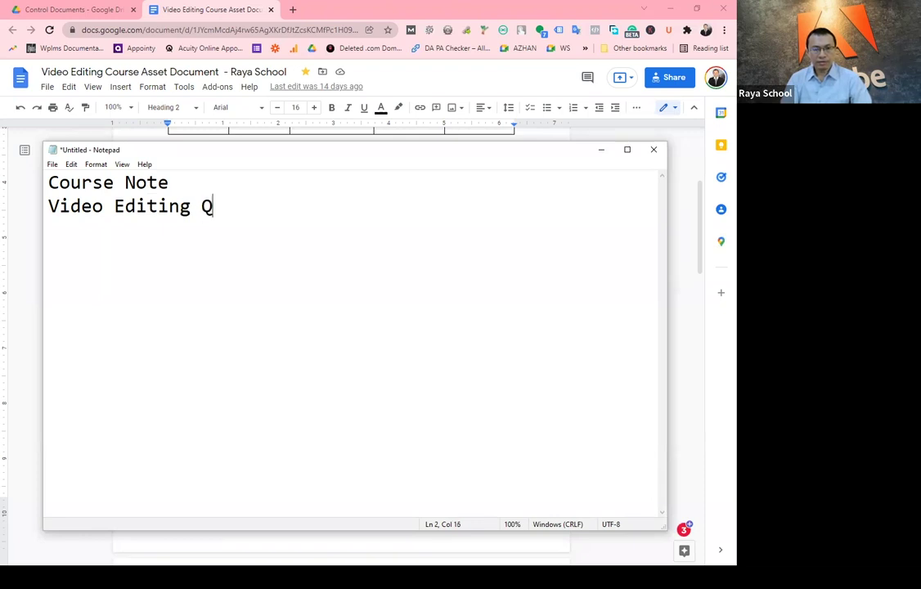
key(BackSpace)
text(Wei=b)
key(BackSpace)
key(BackSpace)
key(BackSpace)
text(binar 1 Hari Online)
key(BackSpace)
text(ne)
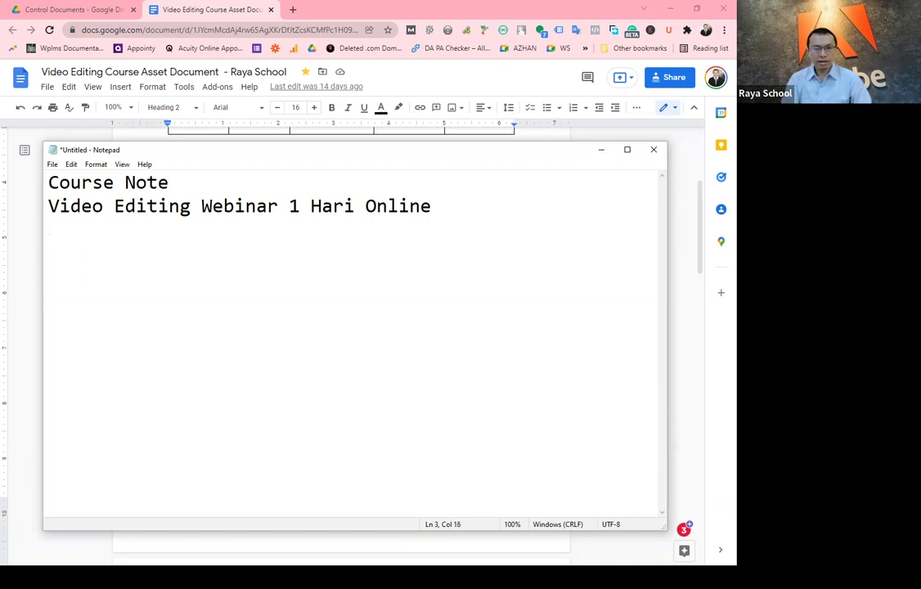
key(Return)
key(Return)
Add '1. Topik' with the line 'Interface, workspace, panel Premiere Pro CC.' beneath it
text(1. )
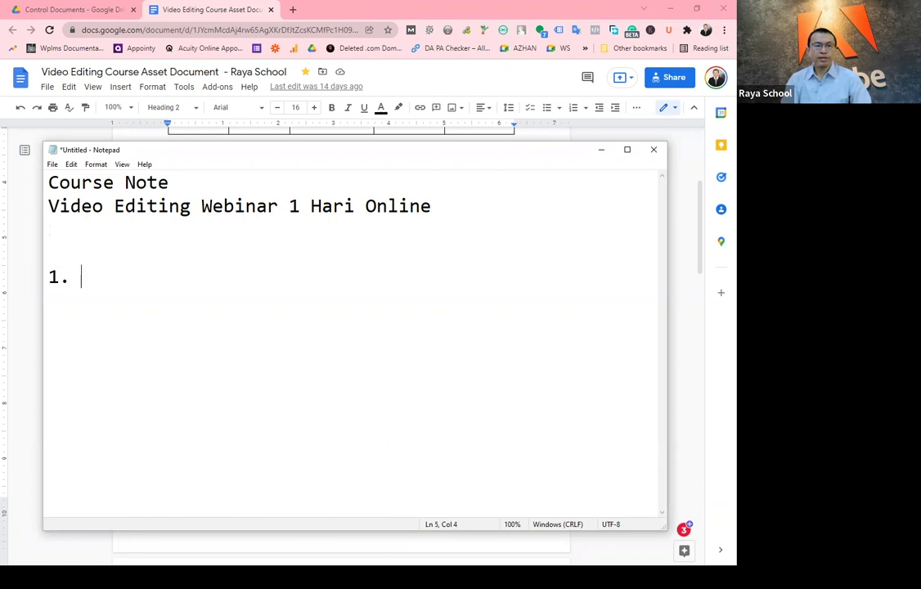
text(Top)
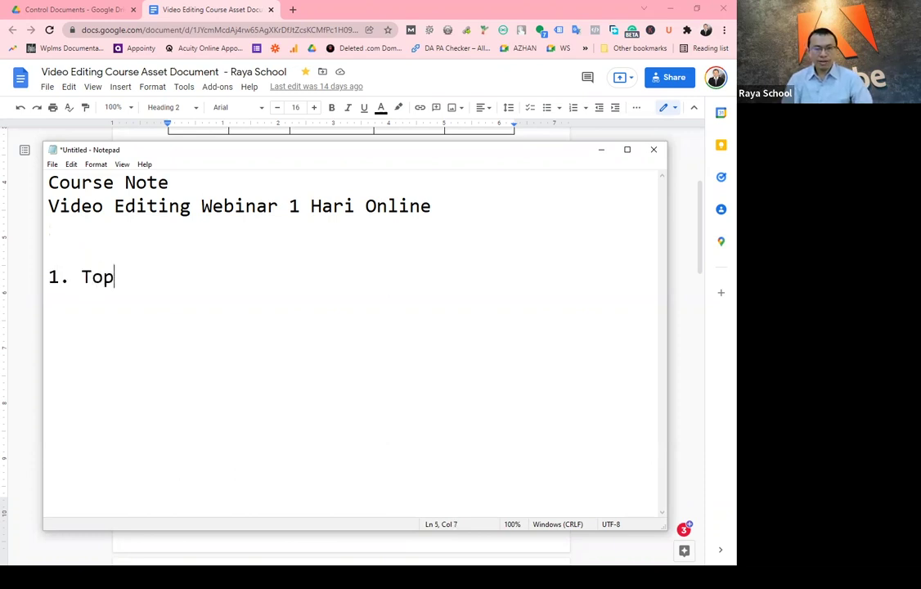
text(ik)
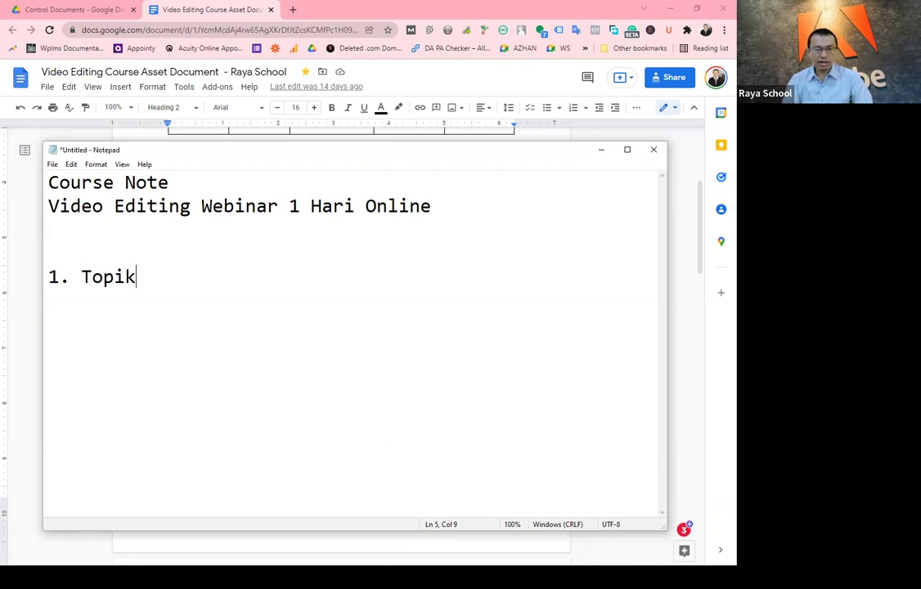
key(Return)
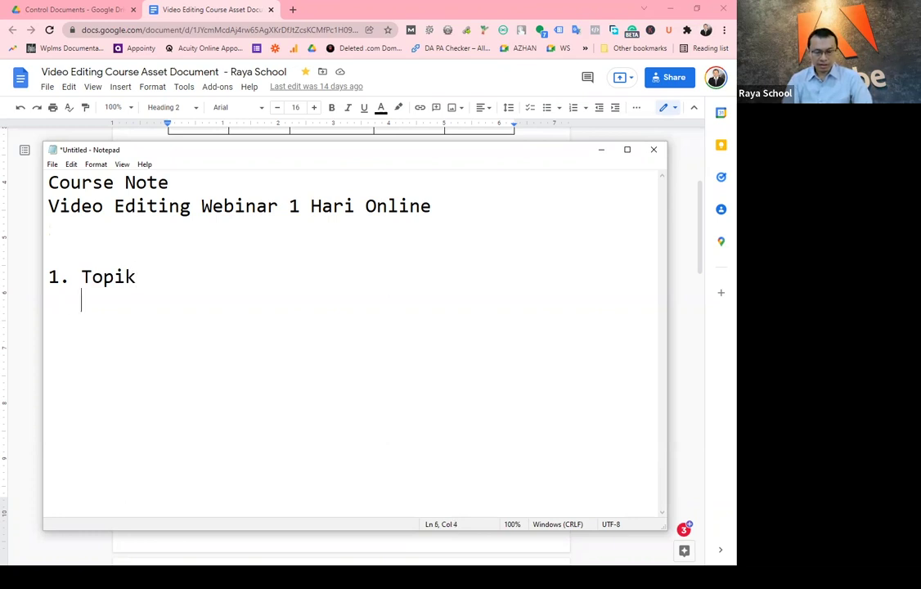
text(Interface dan fu)
key(BackSpace)
key(BackSpace)
key(BackSpace)
key(BackSpace)
key(BackSpace)
key(BackSpace)
key(BackSpace)
text(, workspace, panel A)
key(BackSpace)
text(Premiere Pro CC.)
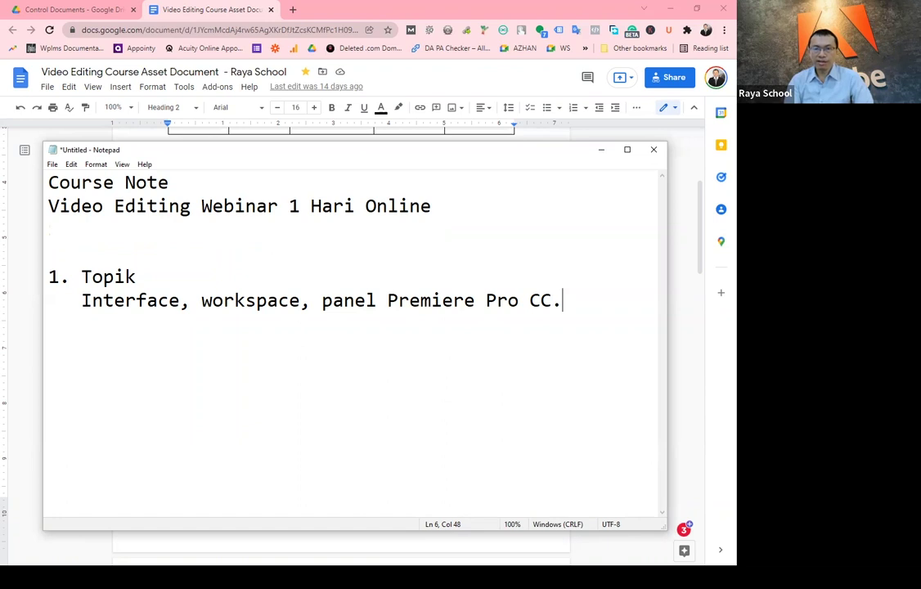
key(Return)
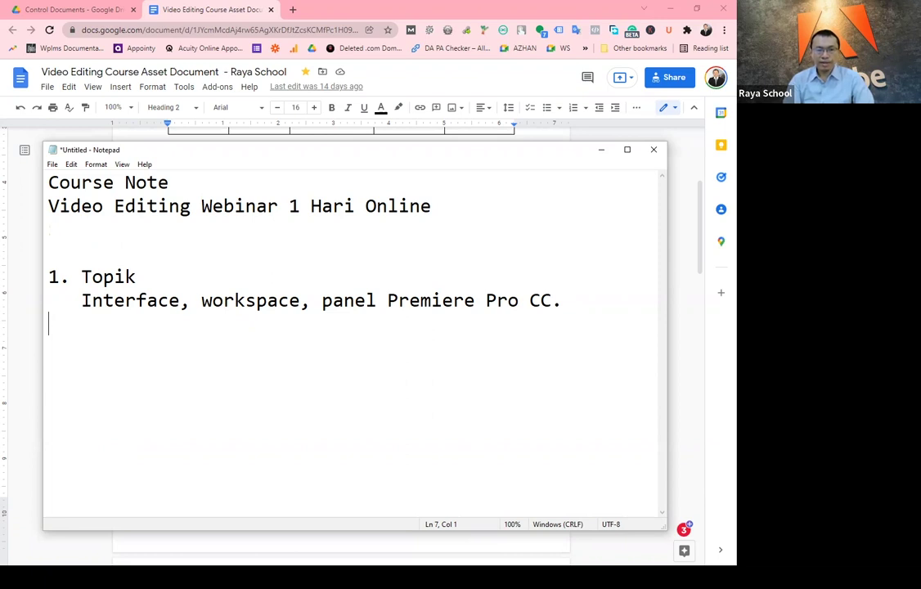
Bullet the Interface line and add 'Efek-efek umum di Premiere' and 'Video Production Document Brief' items
key(Up)
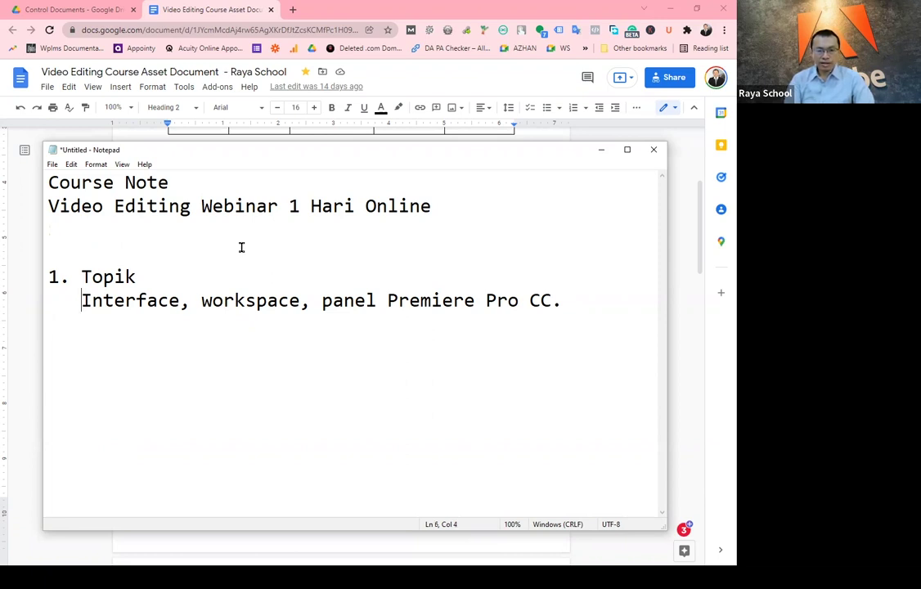
text(-)
key(Down)
text(- Efek-efek umum di Pre)
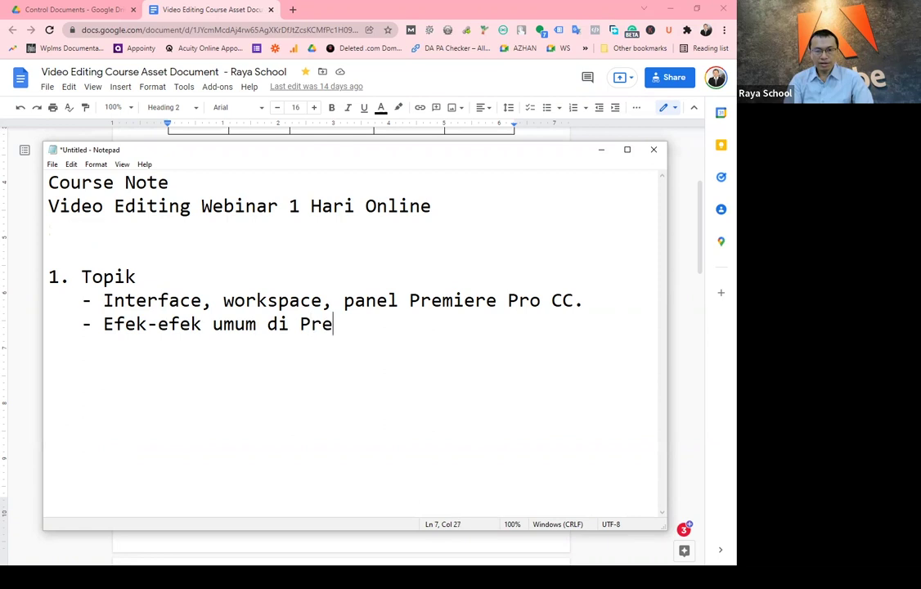
text(miere)
key(Return)
text(- )
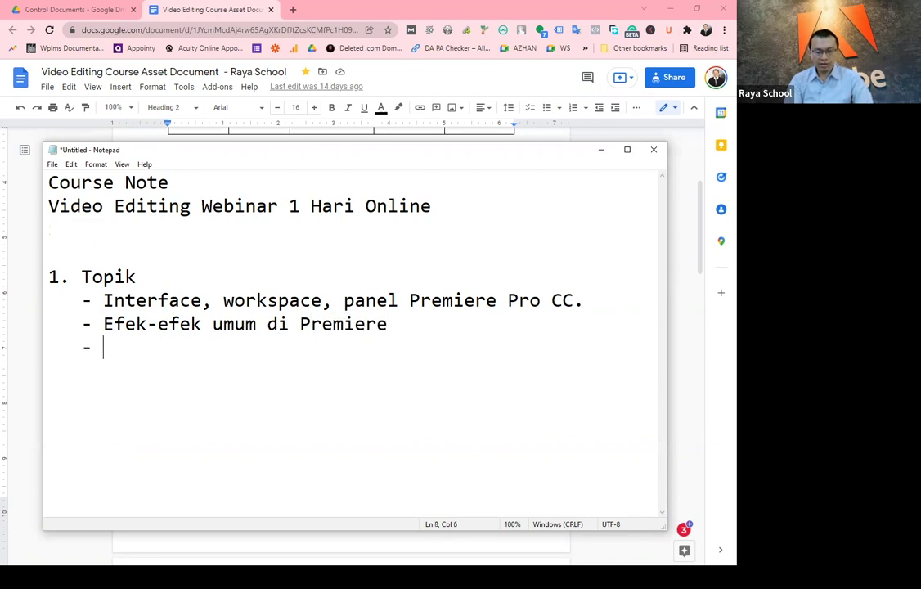
text(Video Production Doc)
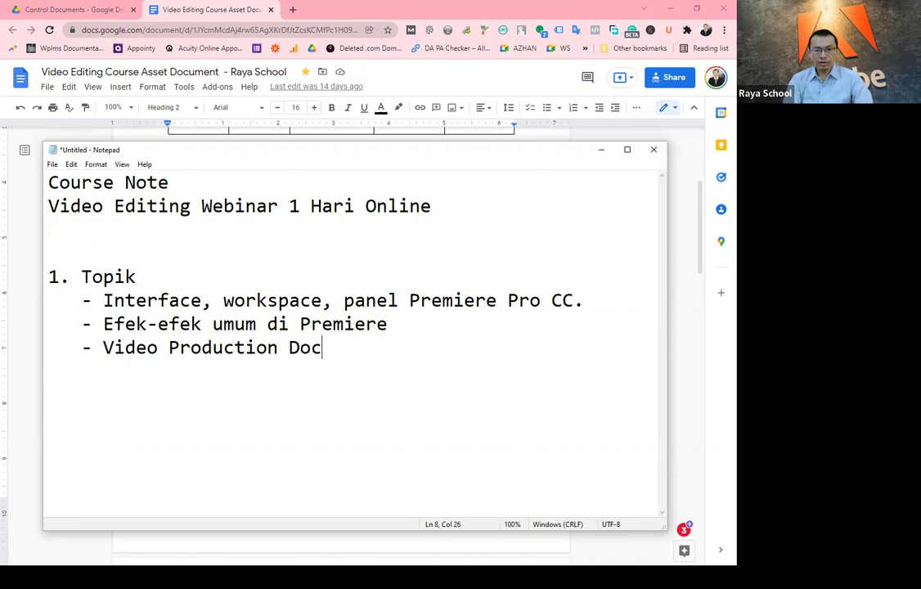
text(umnet)
key(BackSpace)
key(BackSpace)
key(BackSpace)
text(ent Brief)
Add 'Animasi dengan keyframe', indented 'Efek hologram', 'Color grading & correction' and 'Latihan-latihan'
key(Return)
text(- )
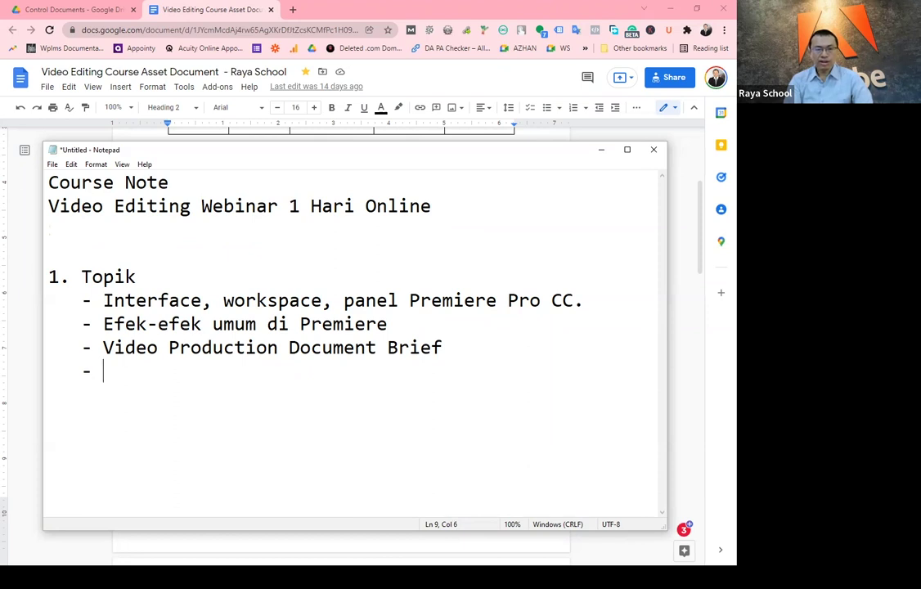
text(Animasi denga)
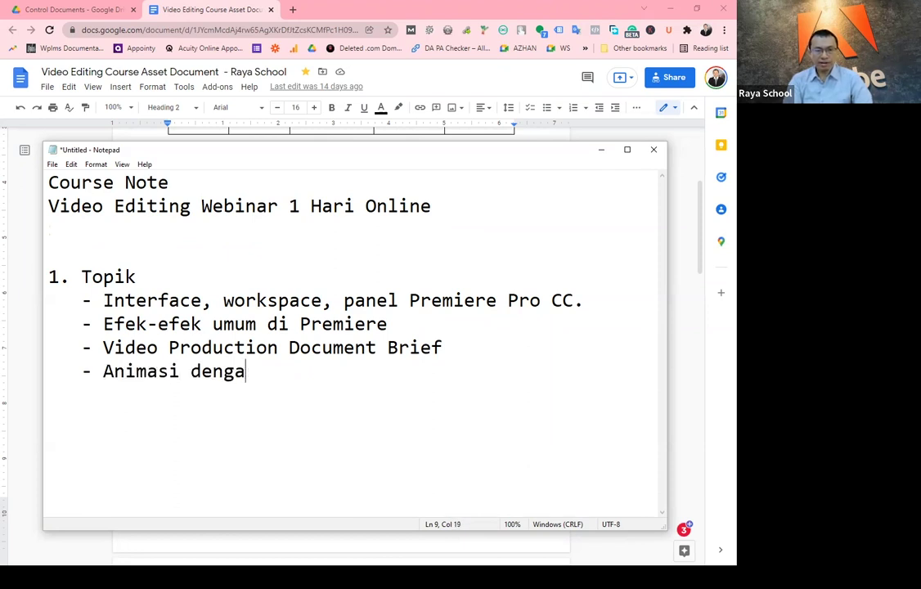
text(n keyframe)
key(Return)
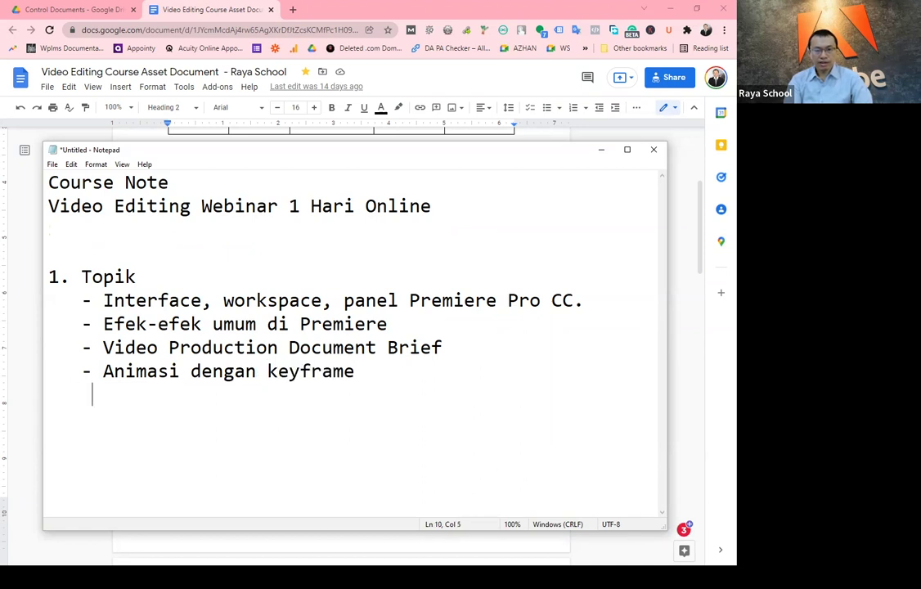
text(- Efek hologram)
key(Return)
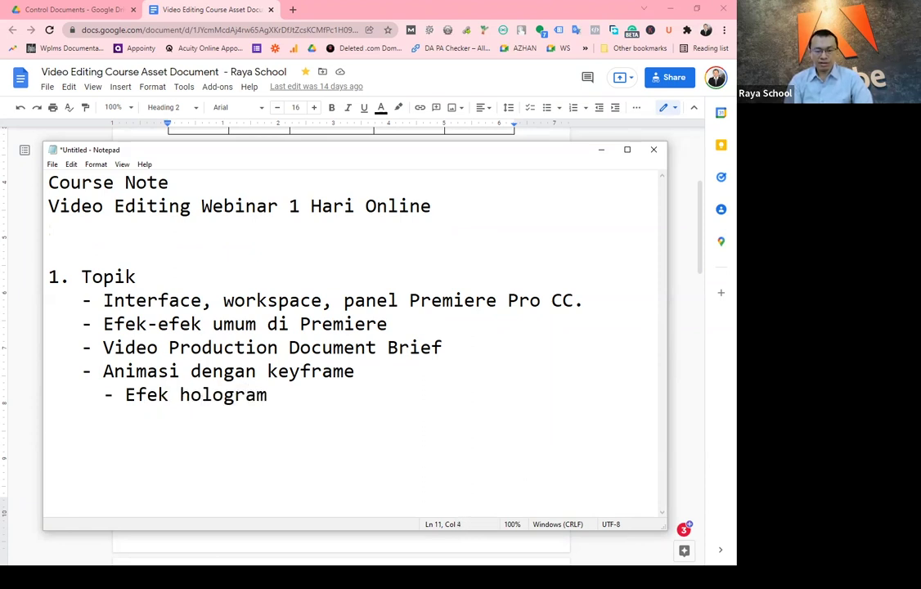
text(- Color)
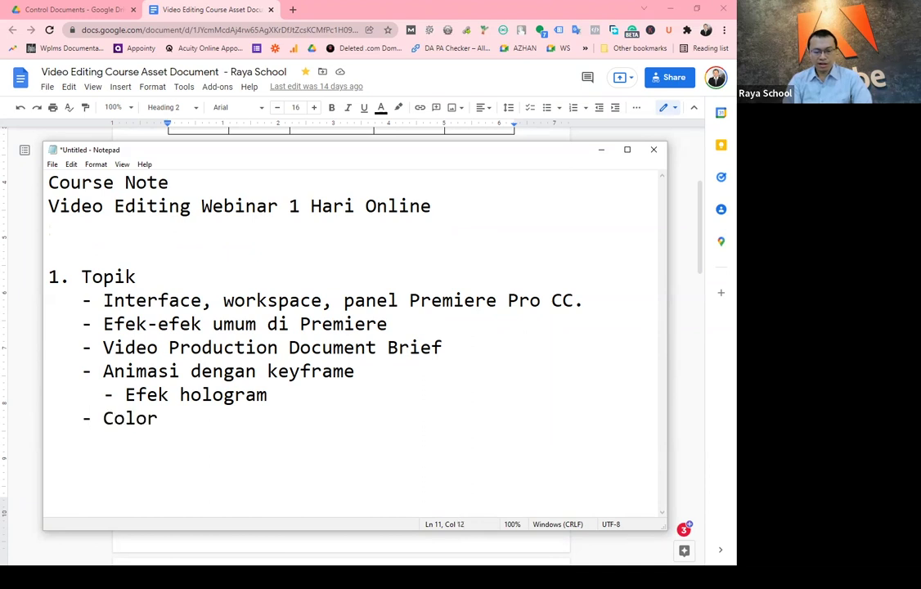
text( grading & )
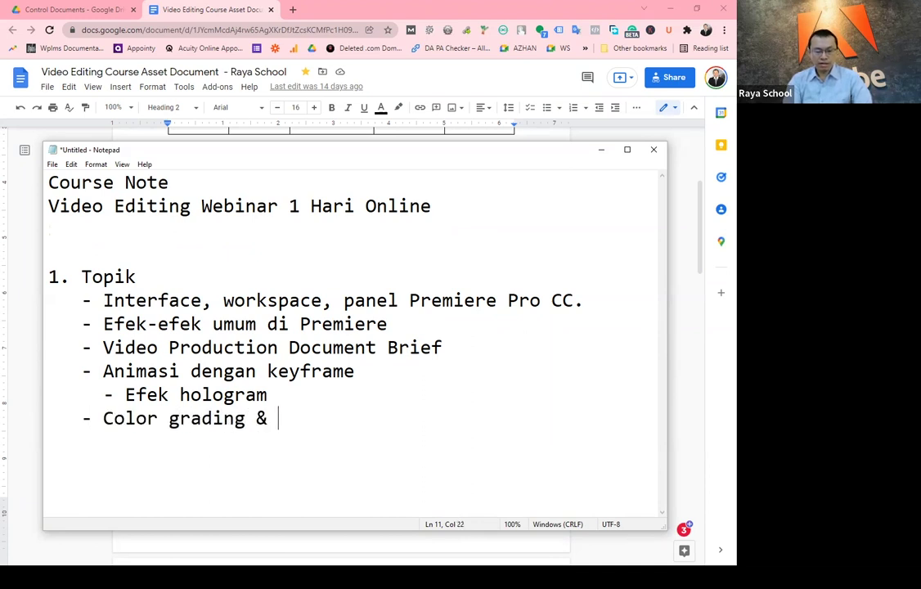
text(correction)
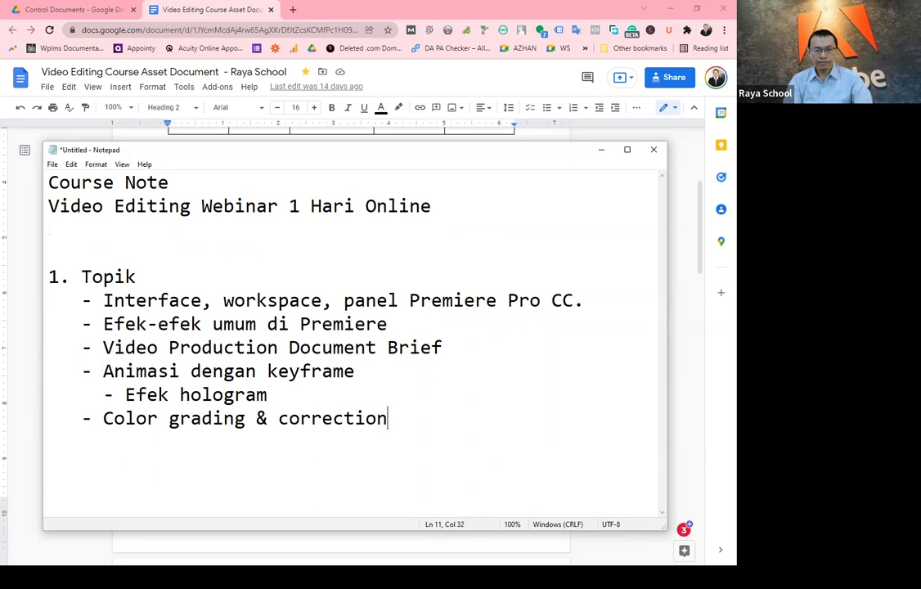
key(Return)
text(- Latihan)
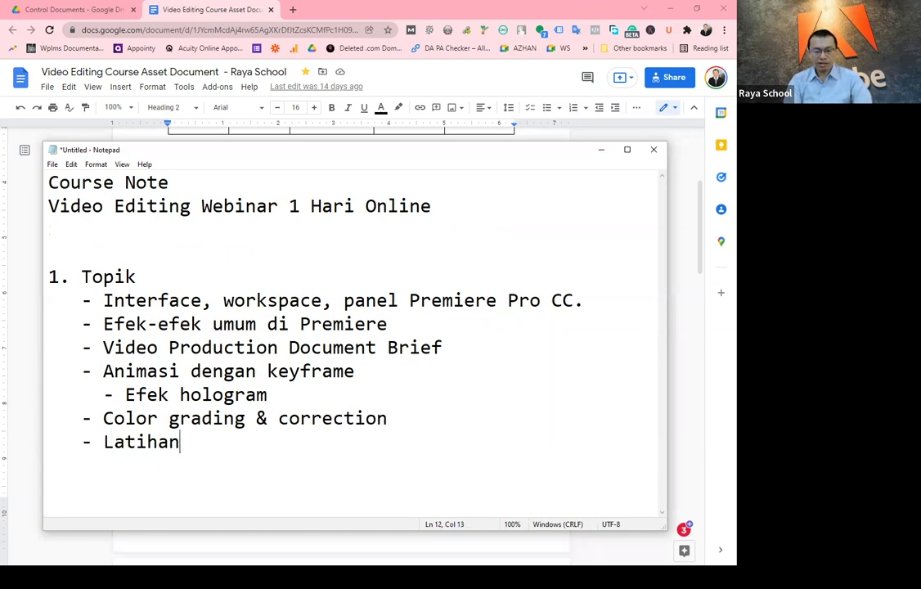
text(-t)
key(BackSpace)
text(latihannn)
key(BackSpace)
key(BackSpace)
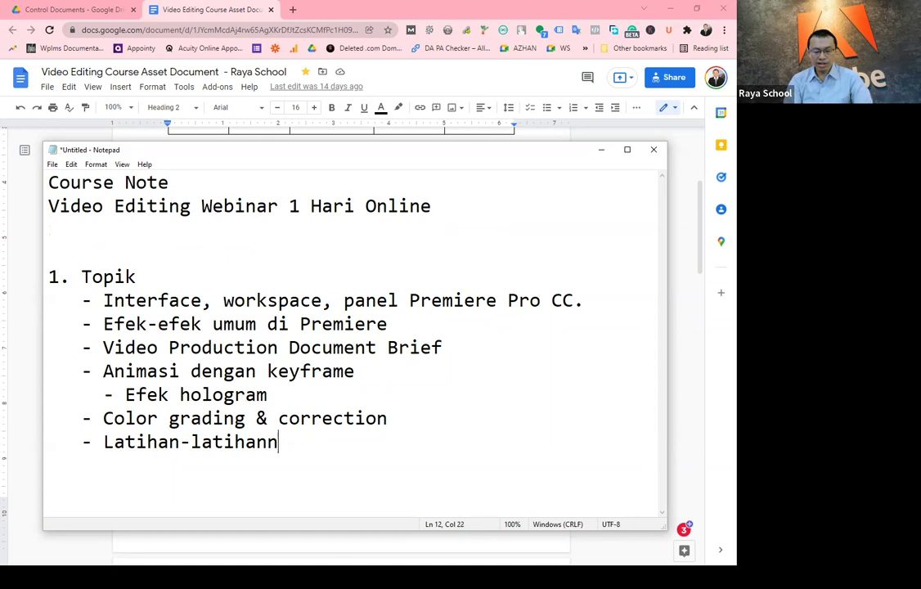
key(BackSpace)
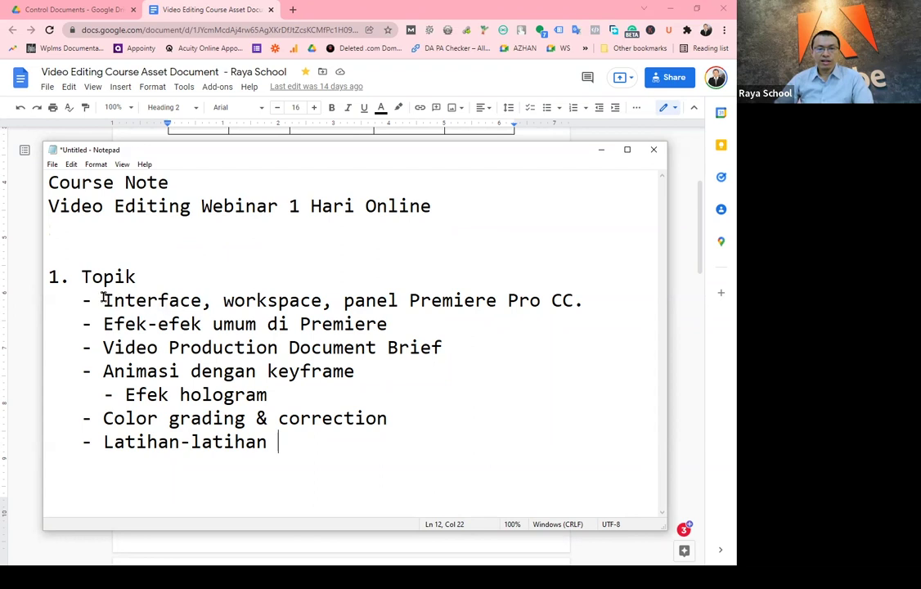
Launch Adobe Premiere Pro 2022 from the Start menu
drag(104, 299, 584, 299)
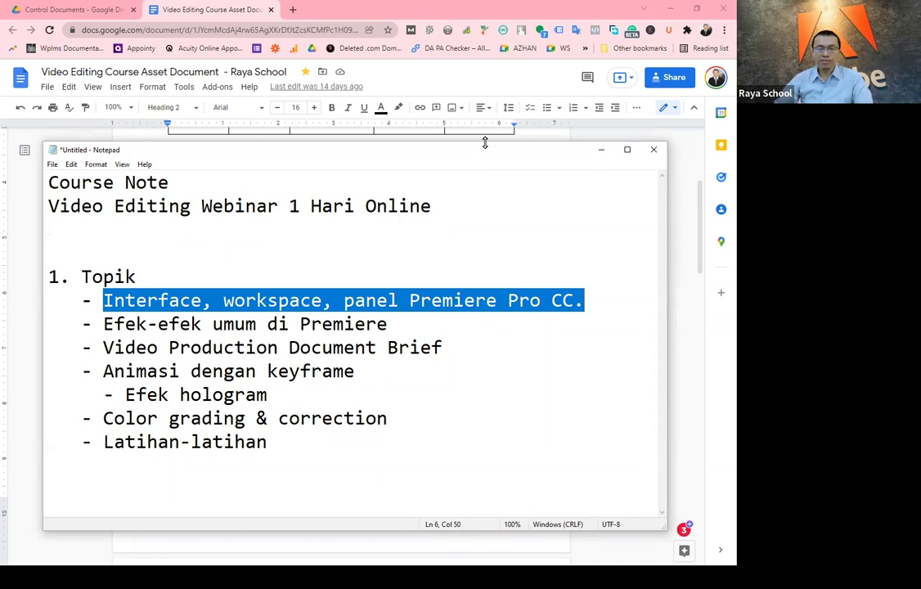
drag(485, 142, 491, 131)
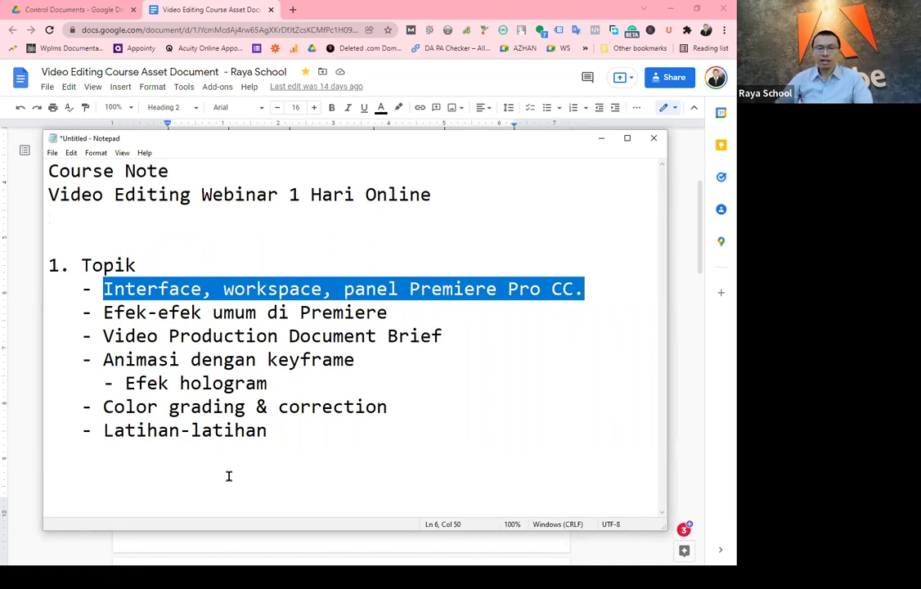
key(super)
scroll(103, 431, down, 3)
scroll(152, 438, up, 3)
click(109, 398)
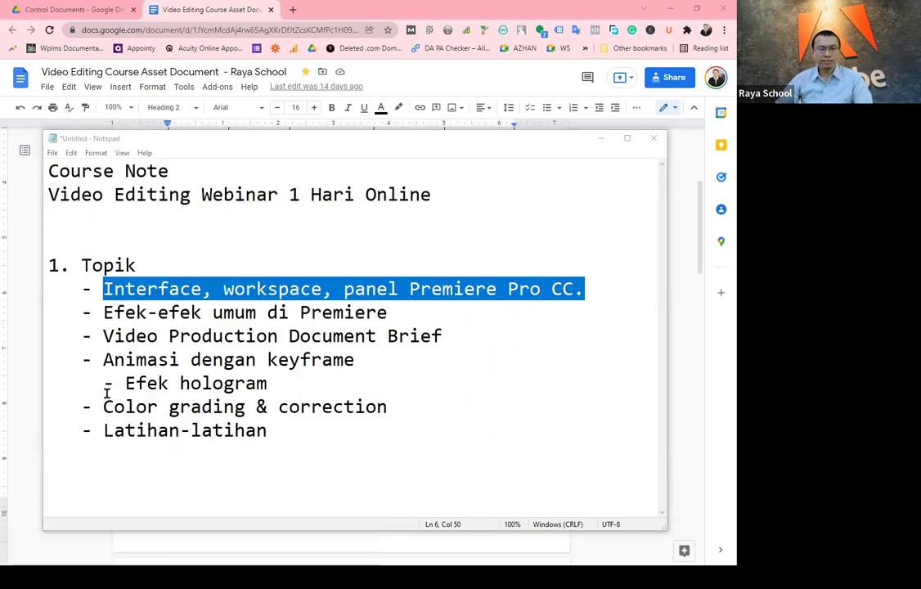
Add '2. Topik-1: Interface, workspace, panel Premiere Pro CC' by copying the first topic's text
click(536, 309)
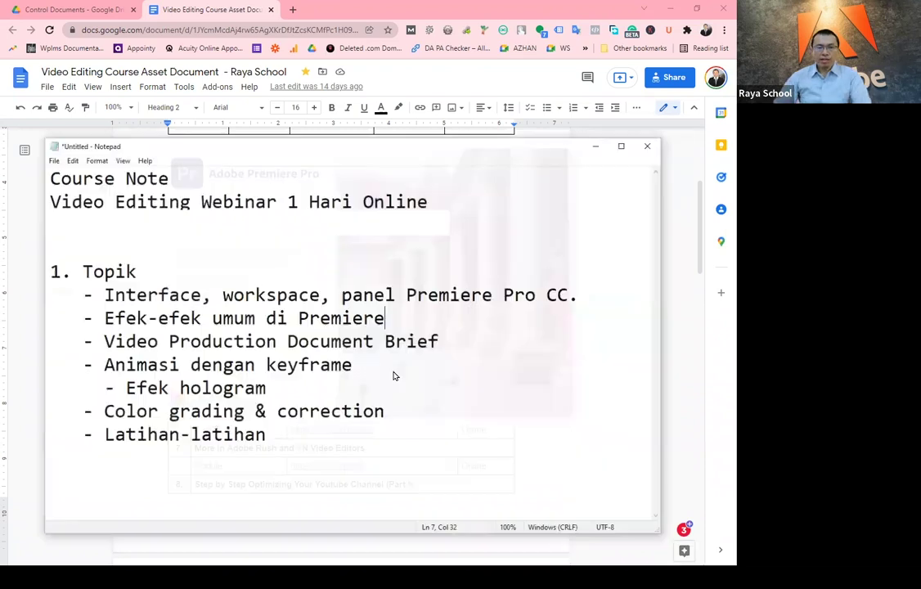
click(350, 438)
key(Return)
key(Return)
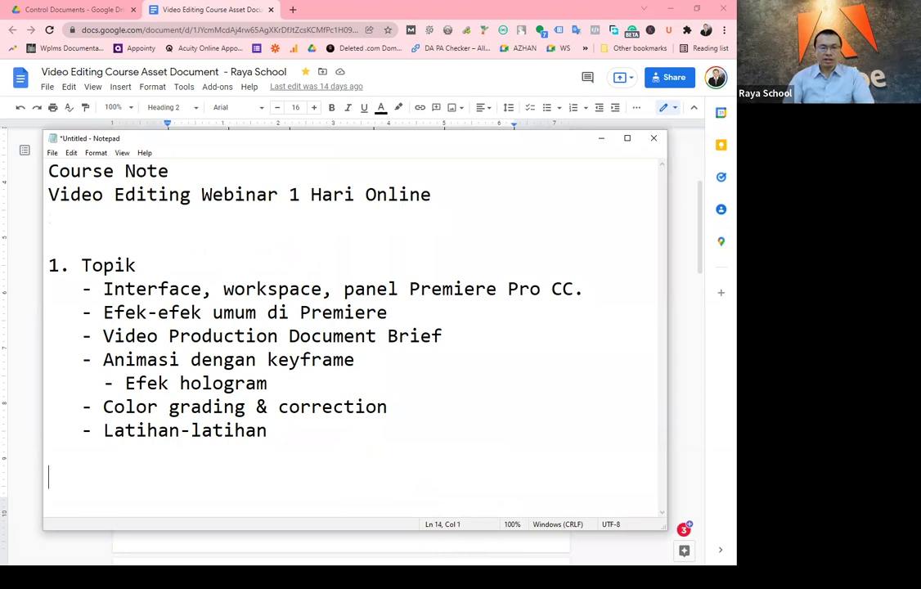
text(2. )
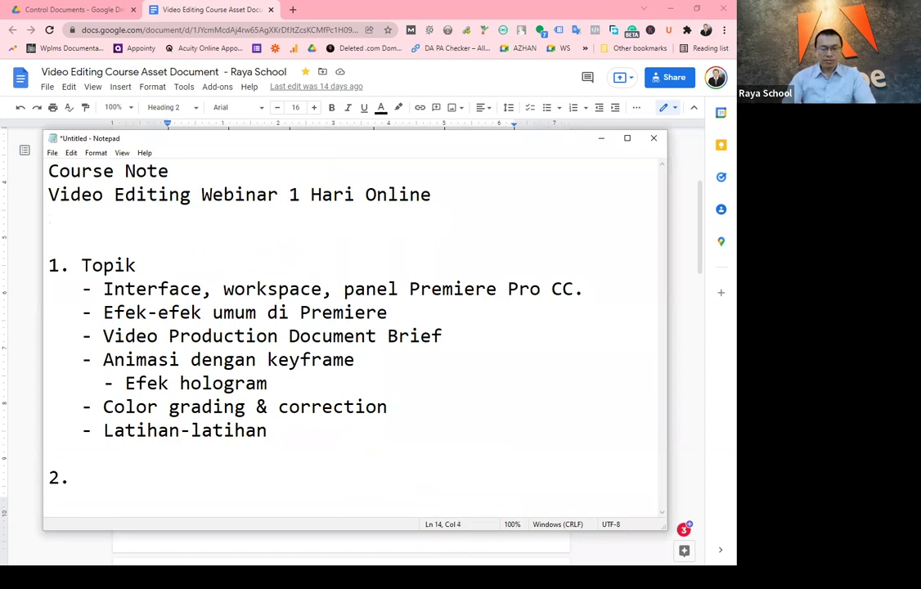
text(Topik)
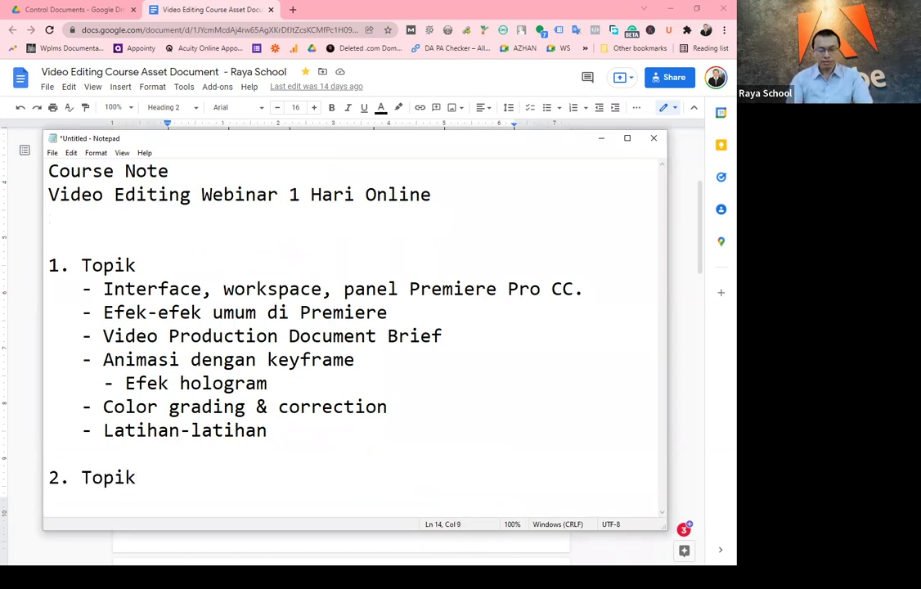
text(-1:)
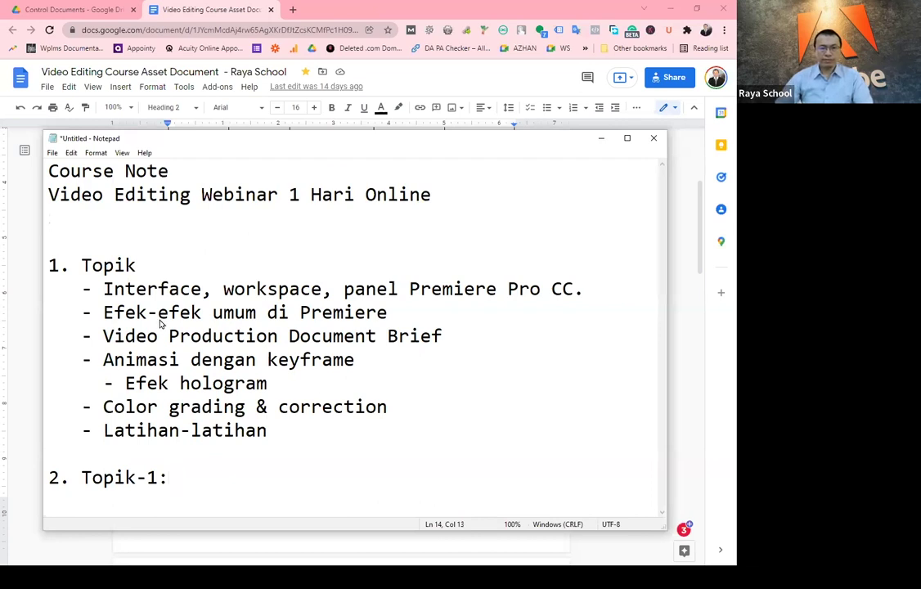
click(104, 290)
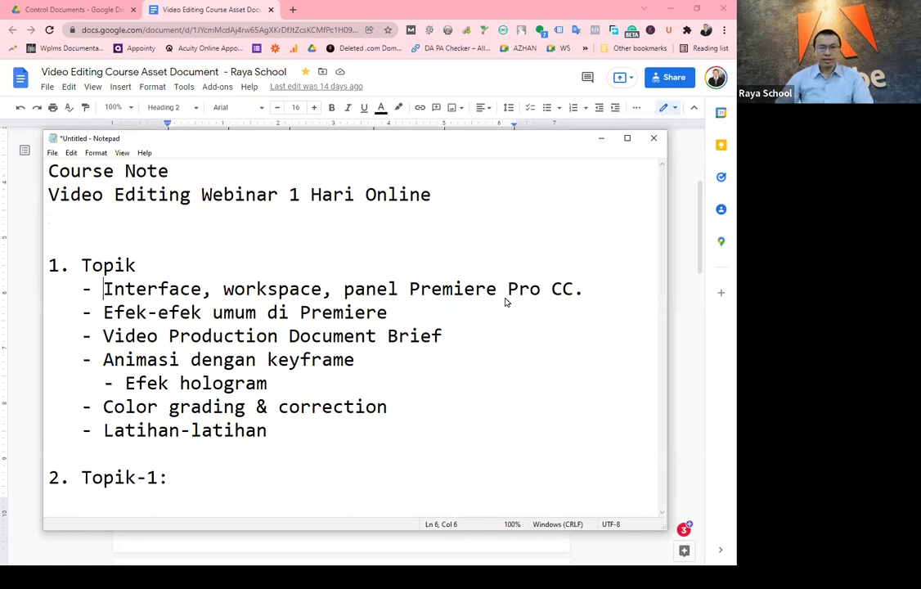
shift+click(576, 291)
key(ctrl+c)
click(253, 477)
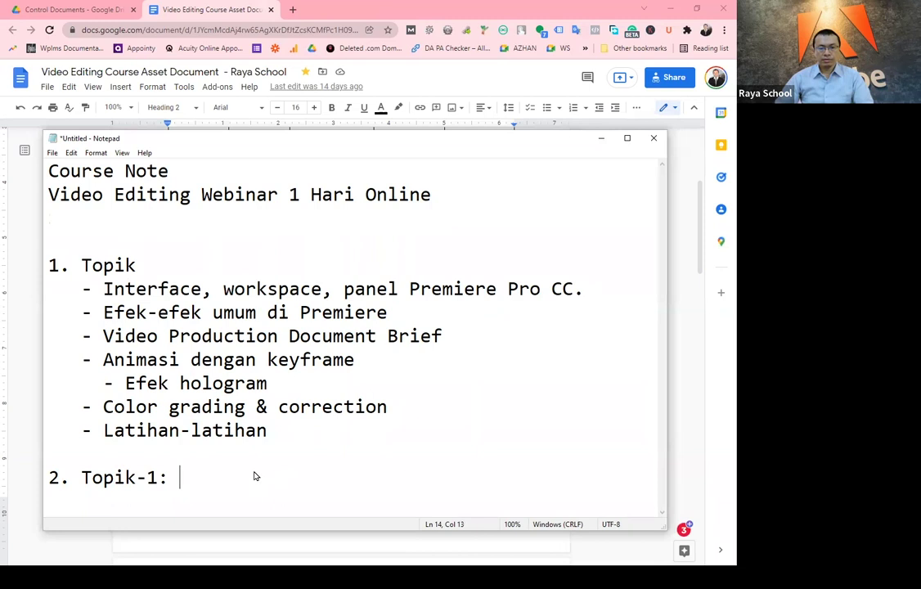
key(ctrl+v)
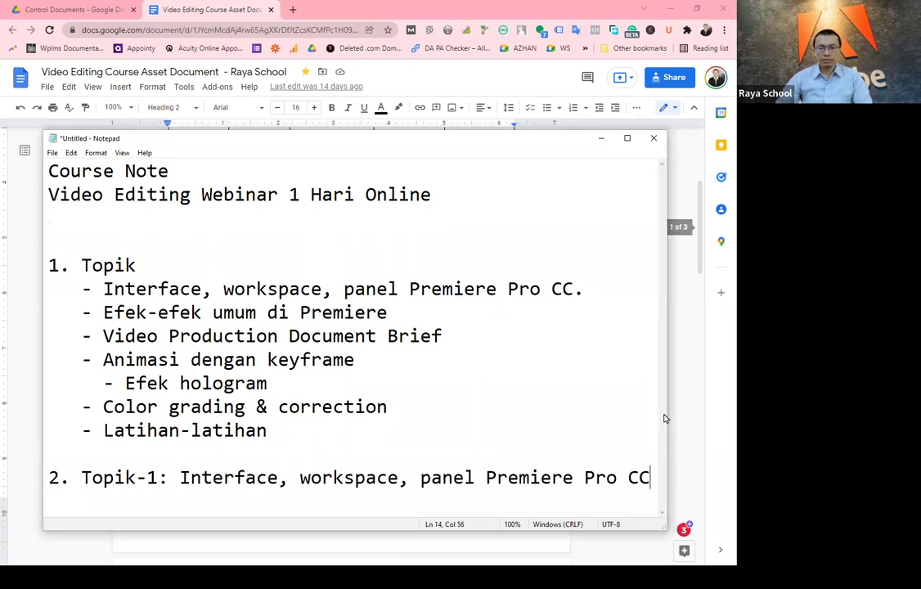
drag(666, 407, 704, 407)
click(640, 137)
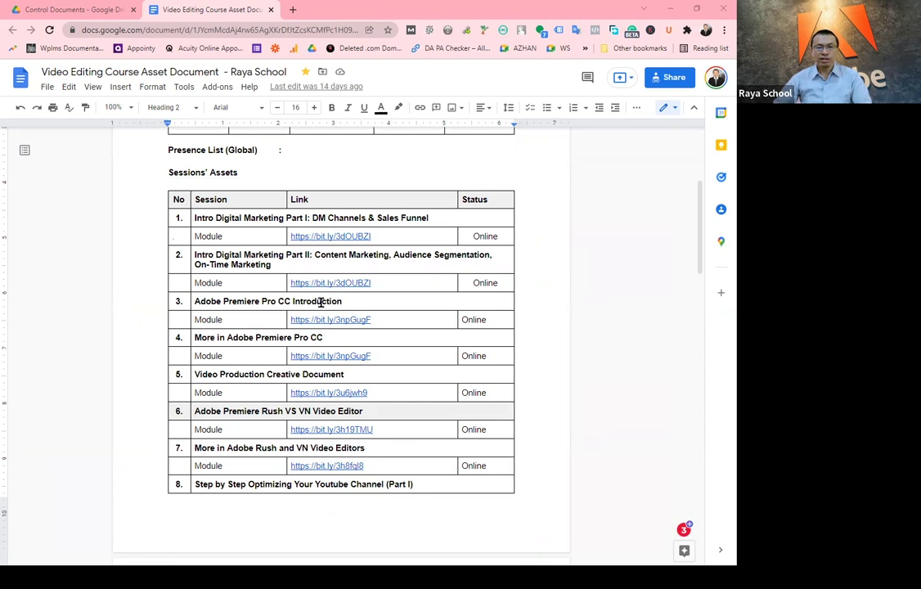
Open session 3's module link in a new tab, skim the presentation PDF, then close it
click(314, 319)
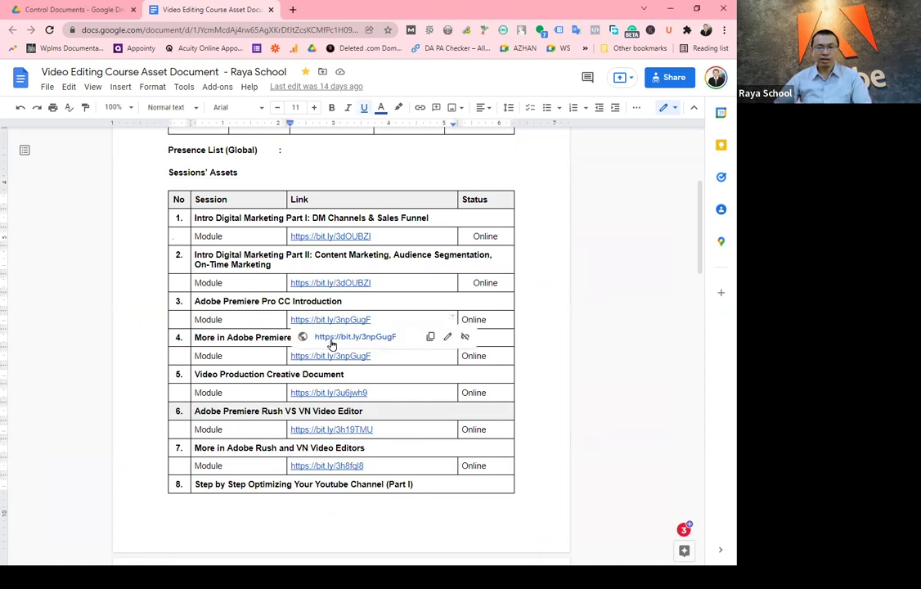
click(336, 338)
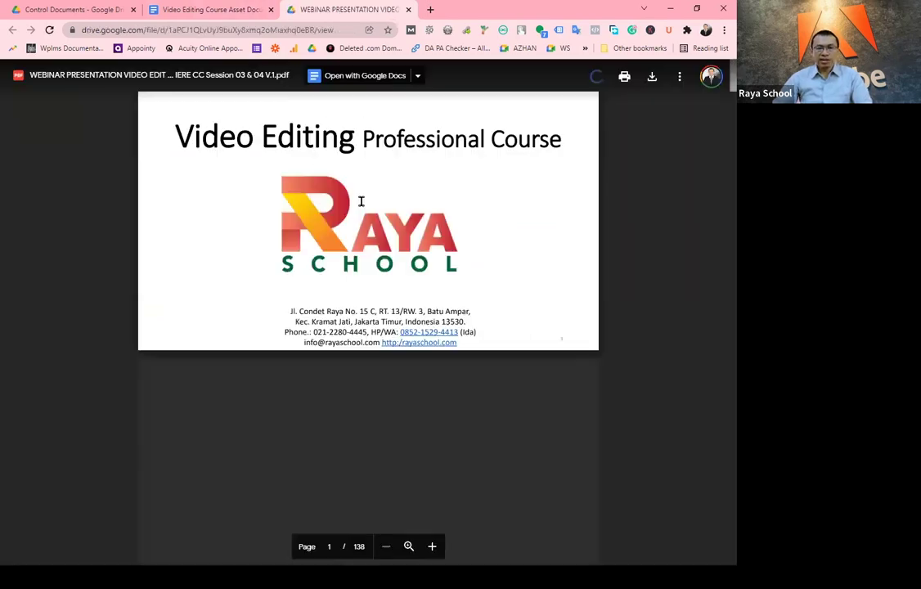
scroll(475, 361, down, 4)
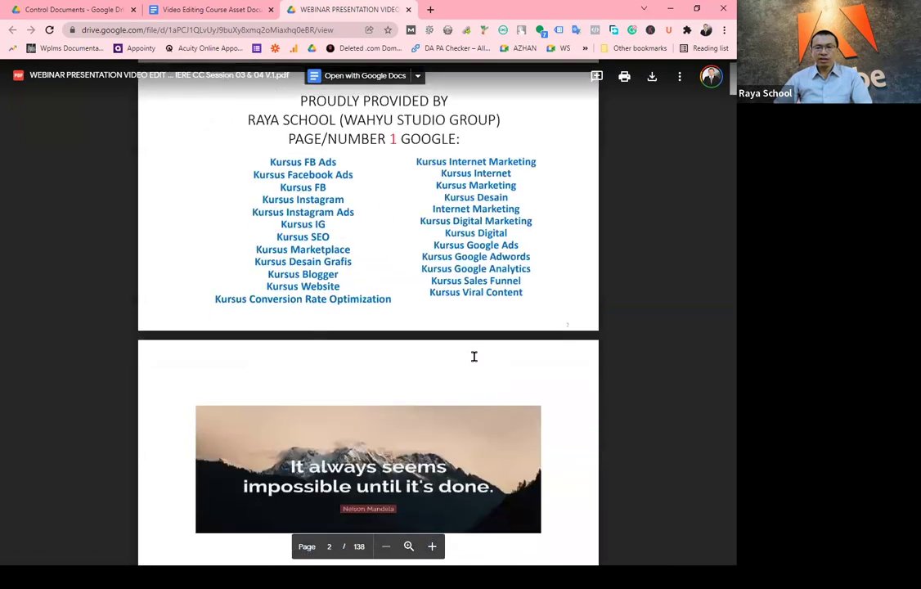
scroll(476, 362, down, 4)
scroll(475, 362, down, 4)
scroll(474, 357, down, 5)
scroll(474, 357, down, 4)
scroll(474, 355, down, 5)
scroll(474, 354, down, 5)
scroll(476, 351, down, 4)
scroll(476, 351, down, 1)
scroll(475, 351, up, 1)
scroll(476, 351, up, 2)
scroll(475, 351, up, 1)
scroll(475, 351, down, 4)
scroll(474, 353, down, 4)
scroll(475, 352, down, 4)
scroll(474, 364, down, 4)
scroll(489, 428, down, 2)
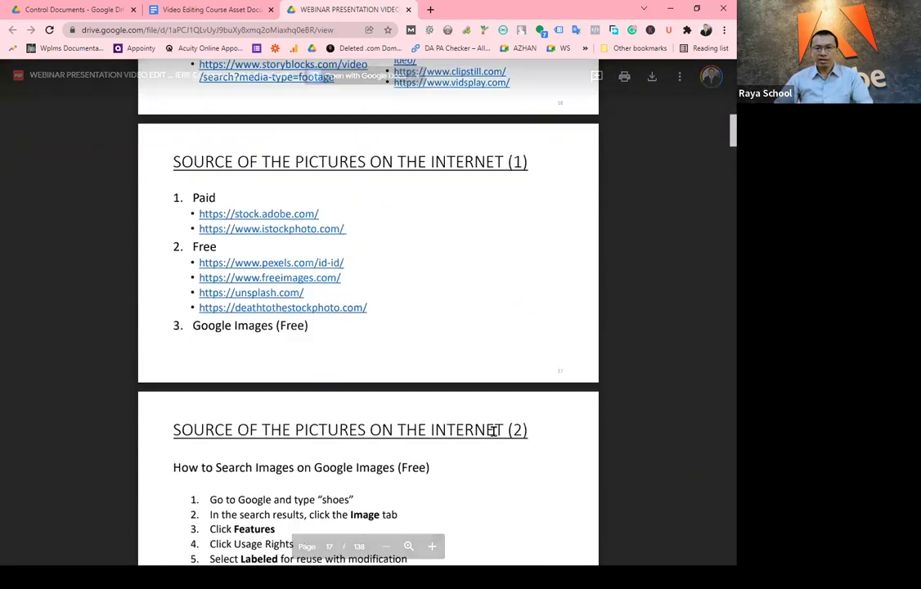
scroll(494, 430, up, 2)
scroll(493, 430, down, 1)
scroll(494, 432, down, 4)
scroll(494, 432, down, 4)
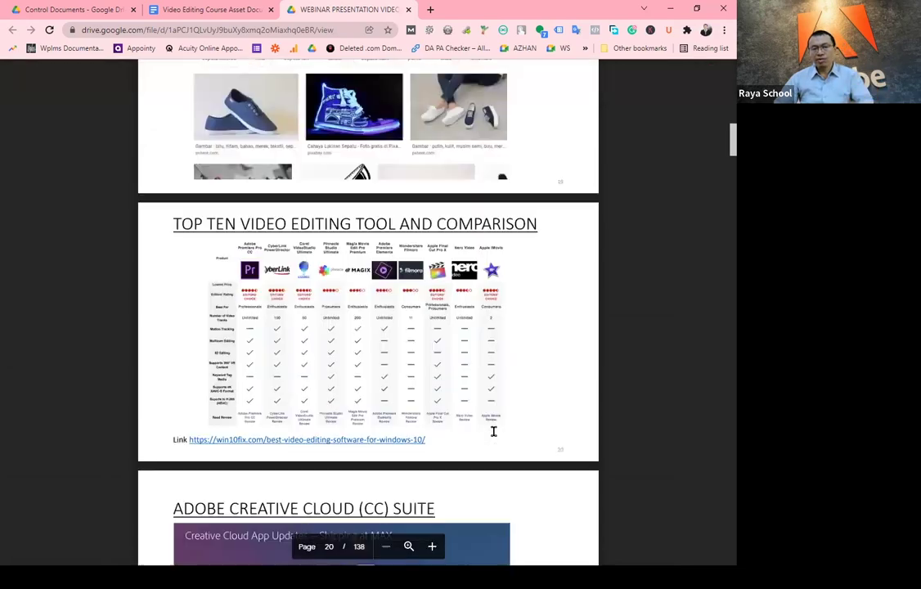
scroll(493, 431, down, 4)
scroll(494, 431, down, 3)
scroll(493, 431, down, 5)
scroll(494, 432, down, 6)
scroll(493, 431, down, 3)
scroll(493, 431, down, 3)
scroll(493, 431, down, 4)
scroll(493, 431, down, 4)
scroll(494, 430, down, 4)
scroll(494, 430, down, 5)
scroll(494, 430, down, 12)
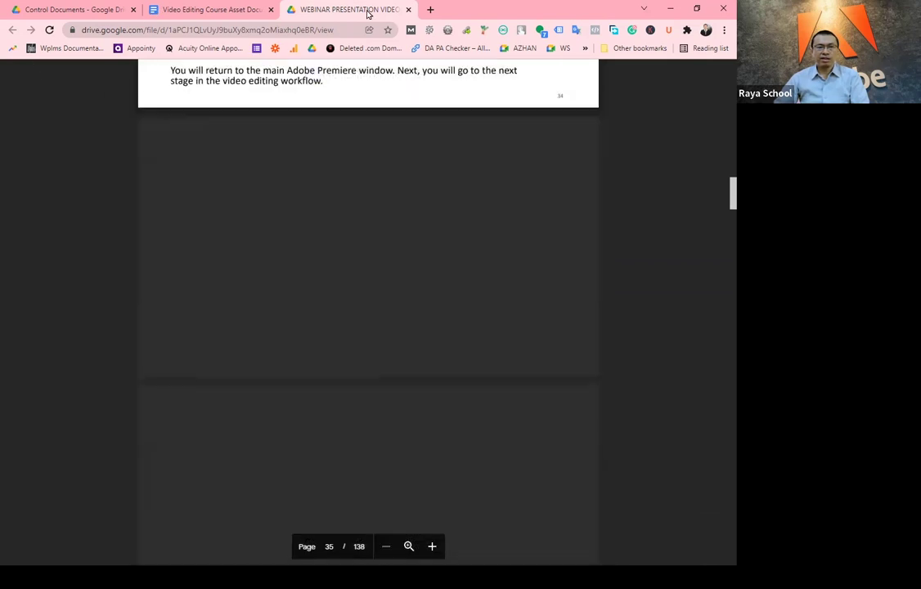
click(408, 9)
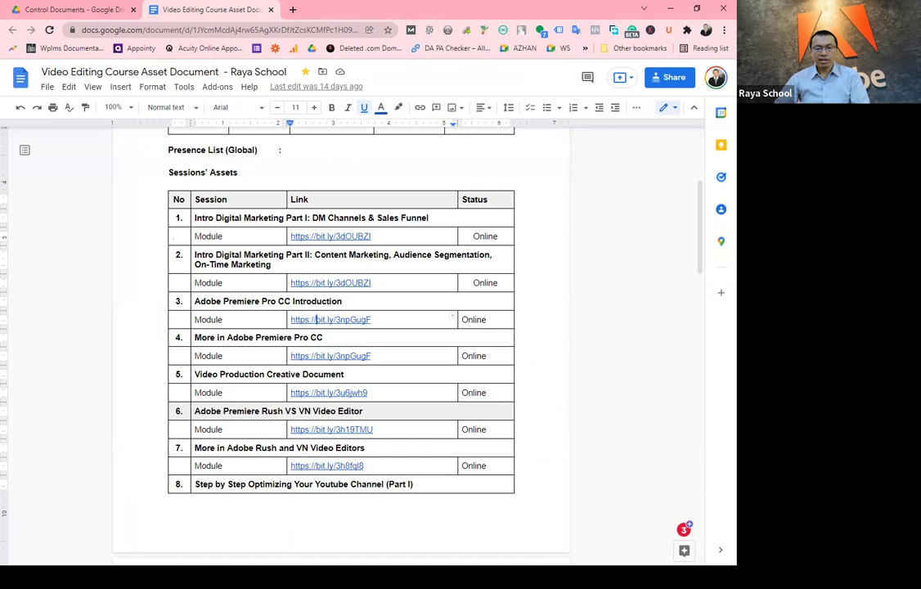
Add a '- Workspace' sub-item under Topik-1, then bring Premiere Pro's Home screen forward
key(alt+Tab)
key(Return)
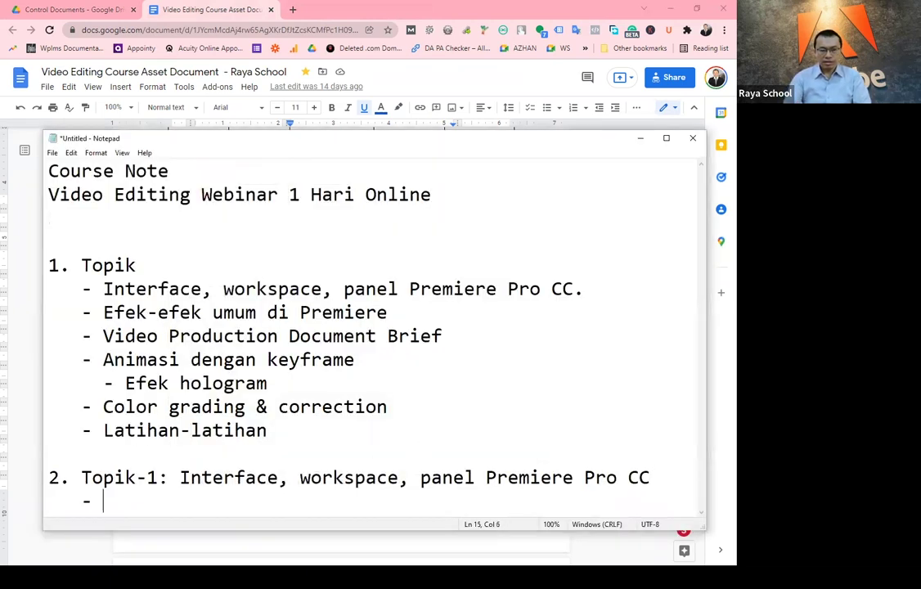
key(Return)
key(Return)
key(Return)
key(BackSpace)
key(BackSpace)
key(BackSpace)
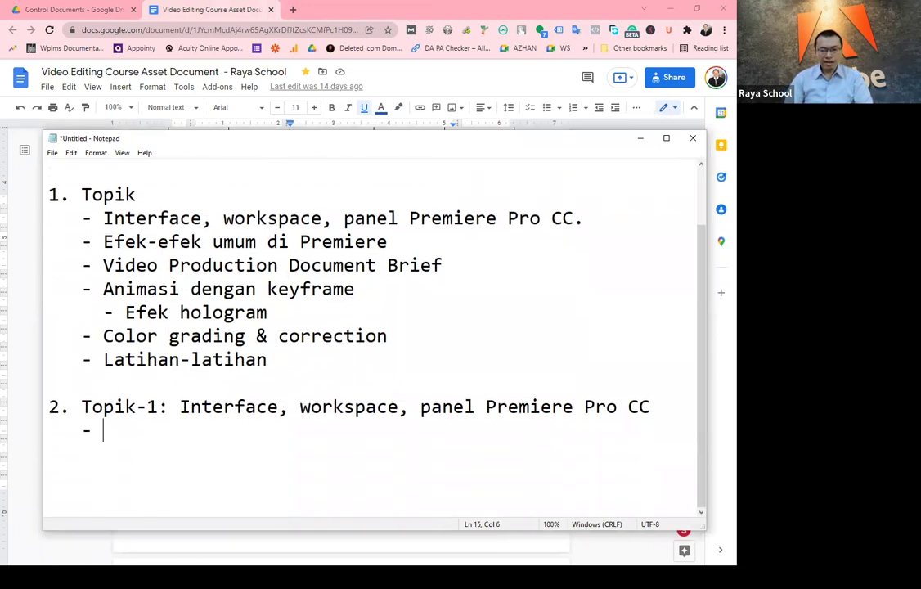
text(Word)
key(BackSpace)
text(kspace)
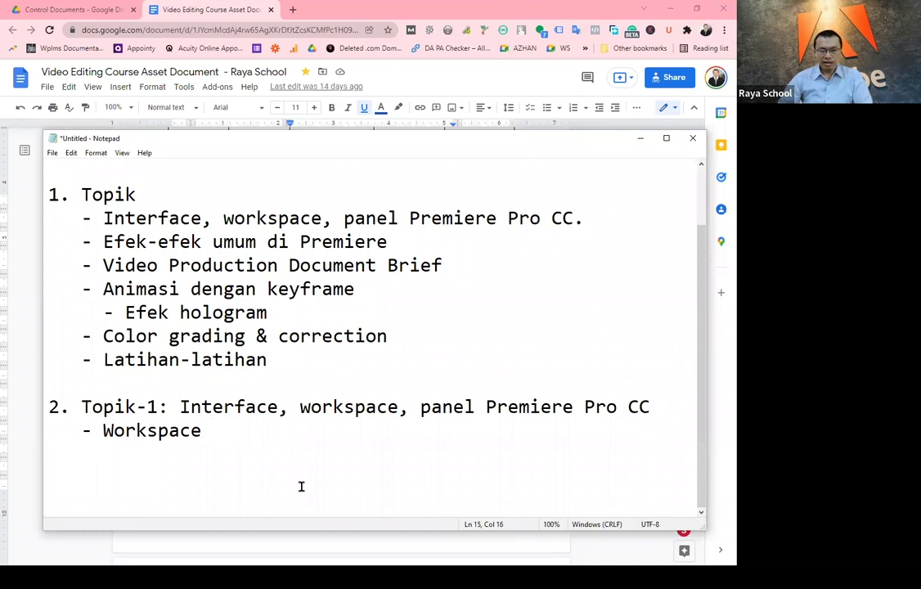
click(557, 533)
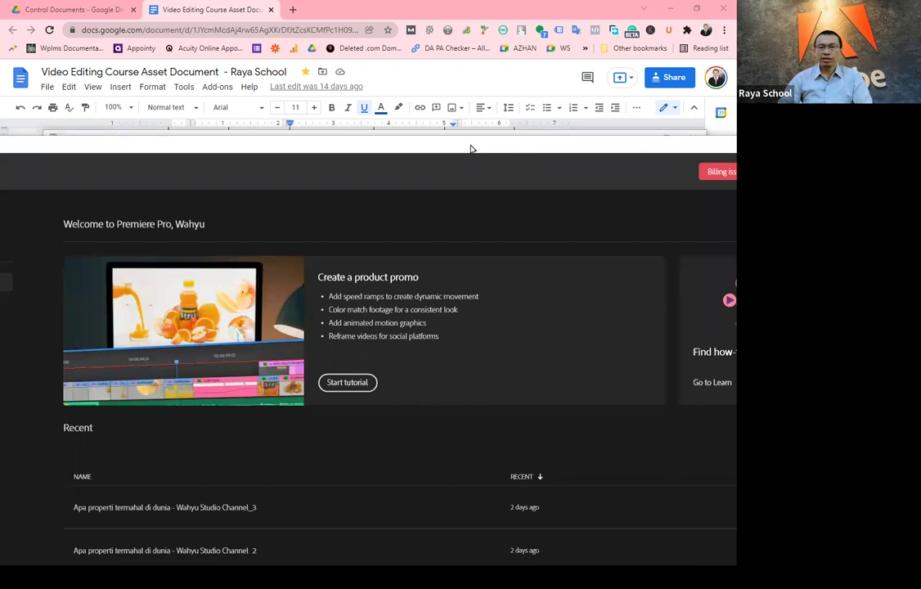
Move the Premiere Pro Home window aside and switch back to the Notepad topic list
mouse_move(432, 149)
mouse_down()
mouse_move(519, 124)
mouse_move(517, 117)
mouse_up()
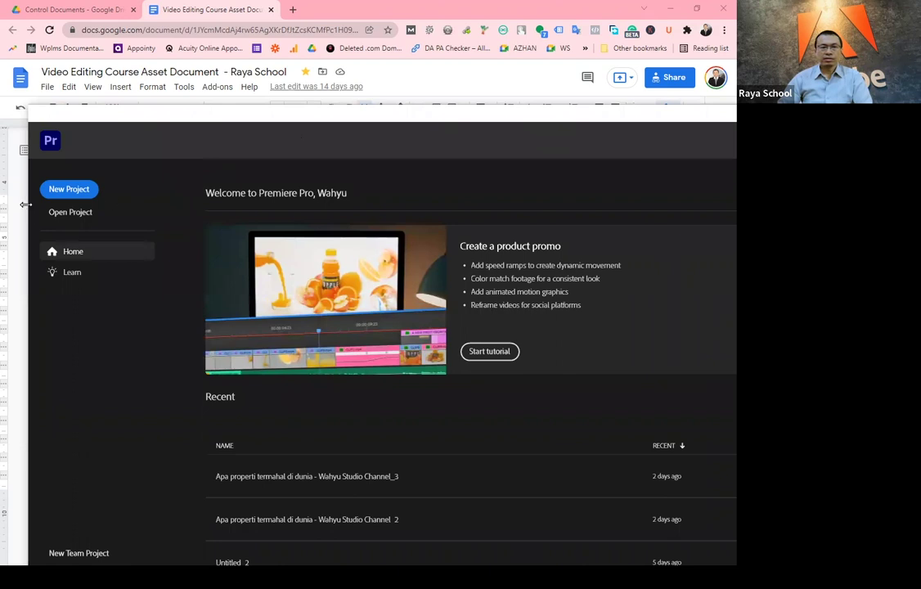
drag(26, 204, 260, 205)
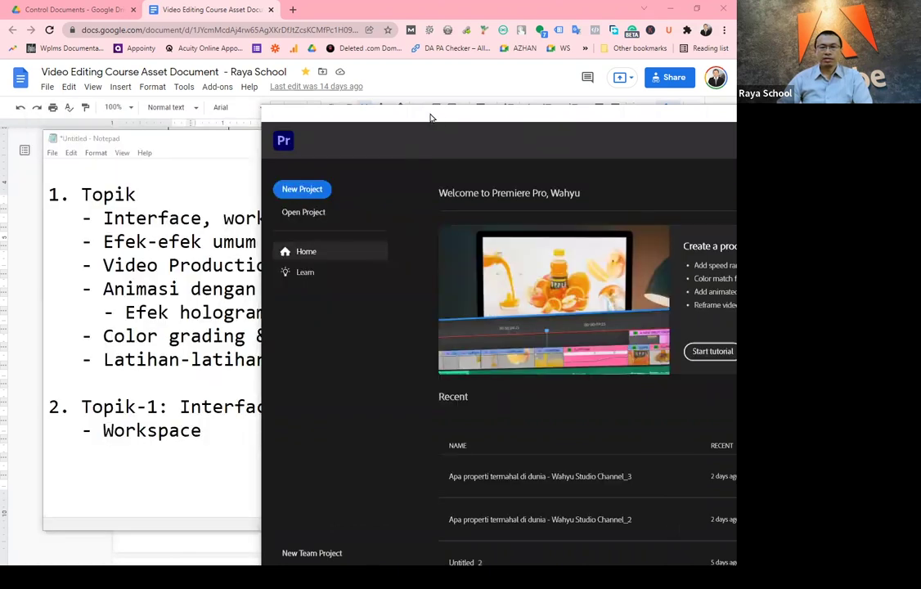
drag(431, 118, 491, 35)
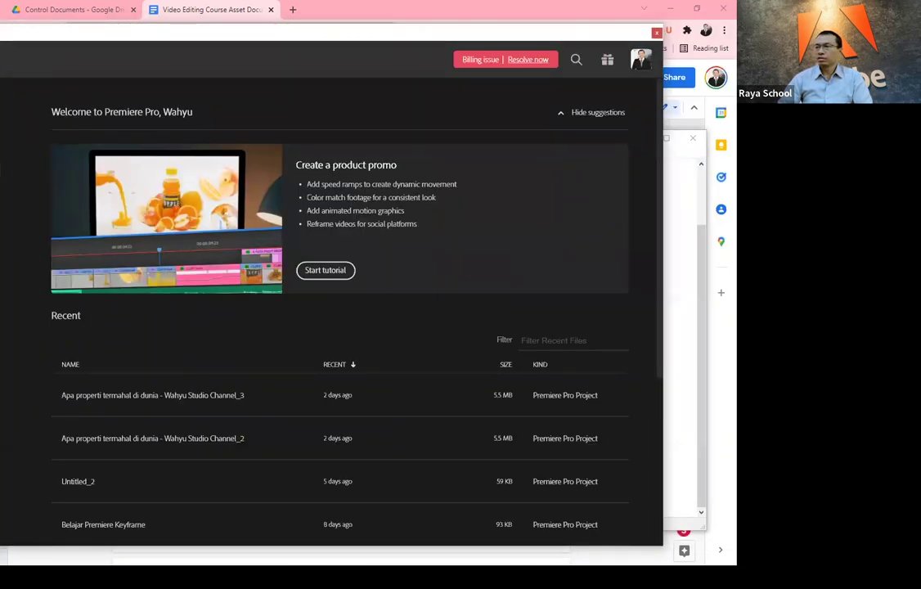
key(alt+Tab)
key(alt+Tab)
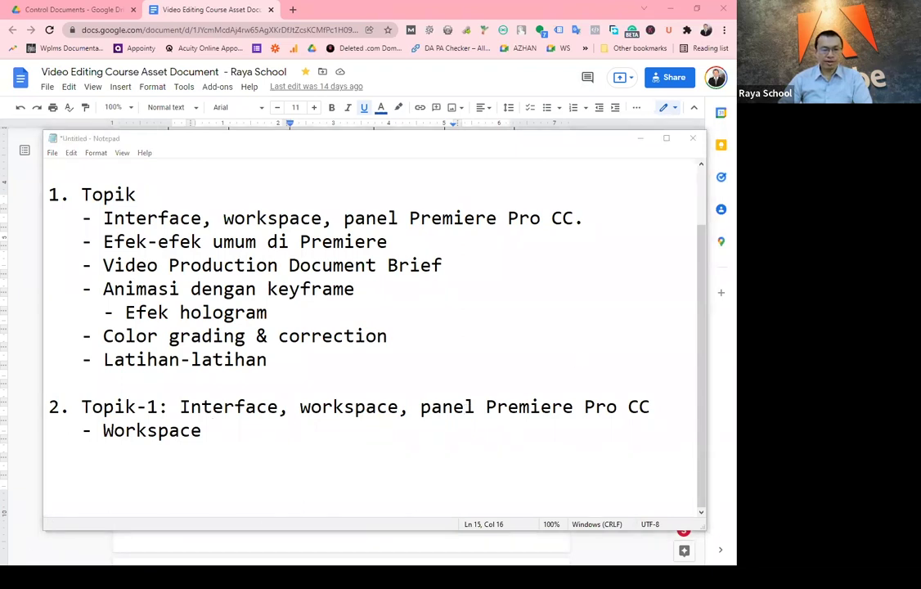
key(super)
scroll(115, 509, down, 2)
key(Escape)
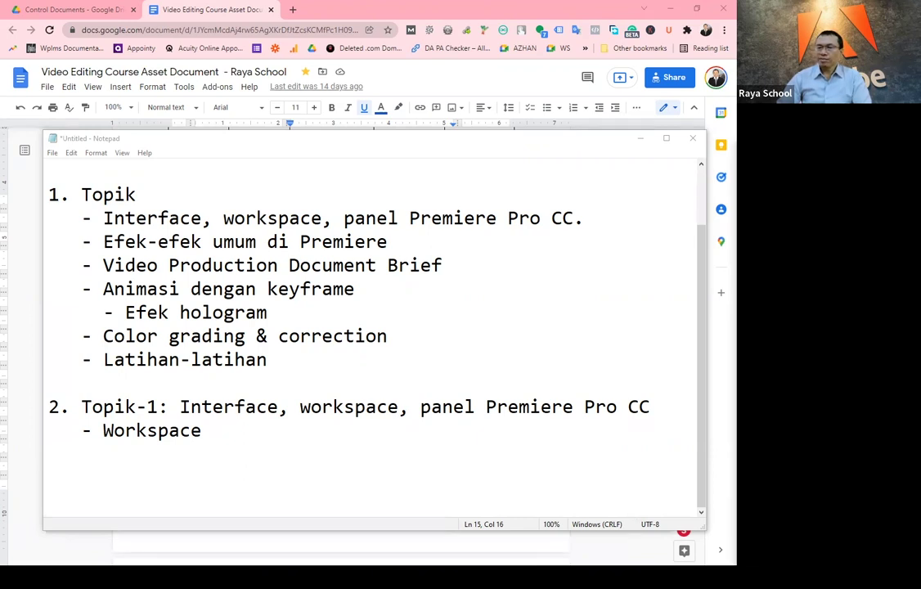
Shift the Home window further aside and bring the main Premiere Pro 2022 window forward
key(alt+Tab)
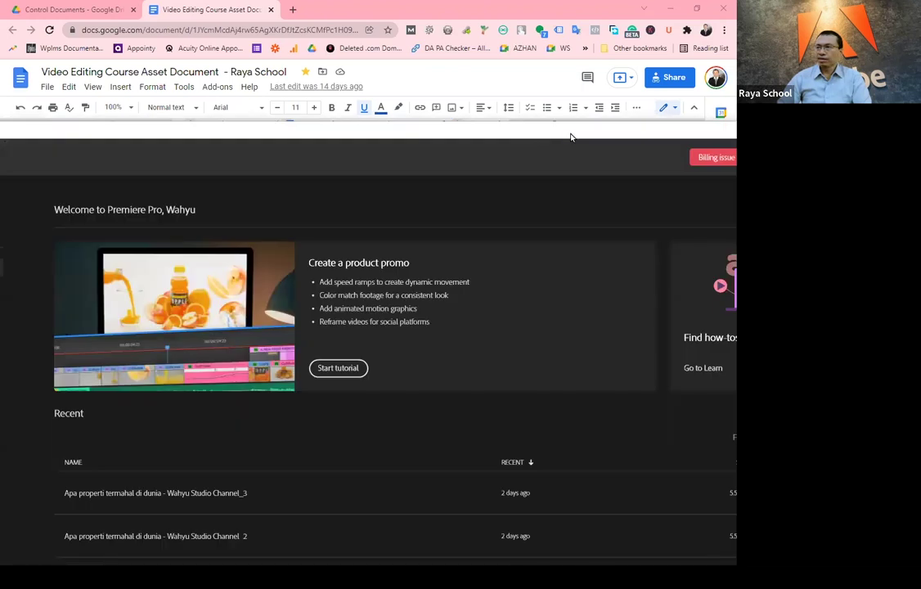
drag(570, 136, 728, 246)
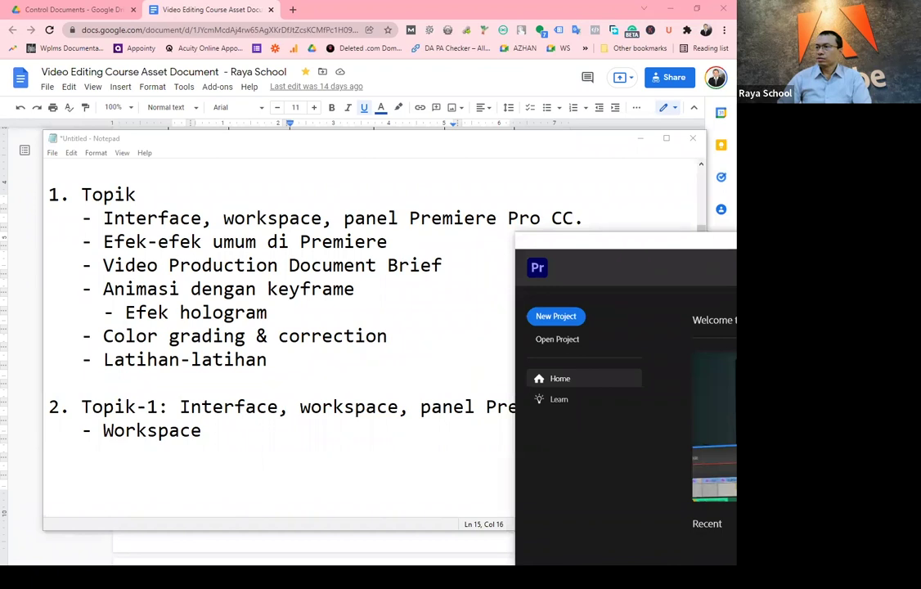
drag(573, 242, 740, 171)
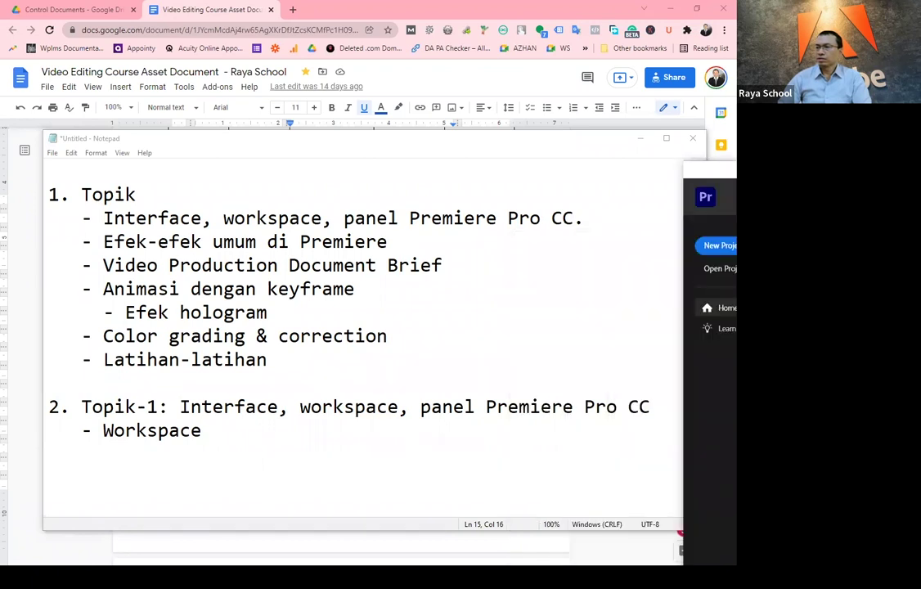
key(super+Down)
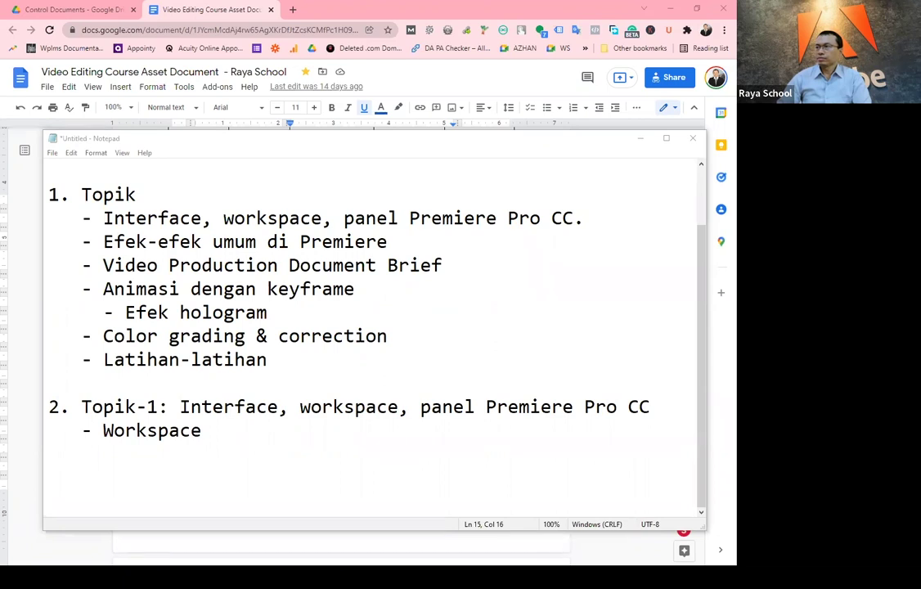
key(alt+Tab)
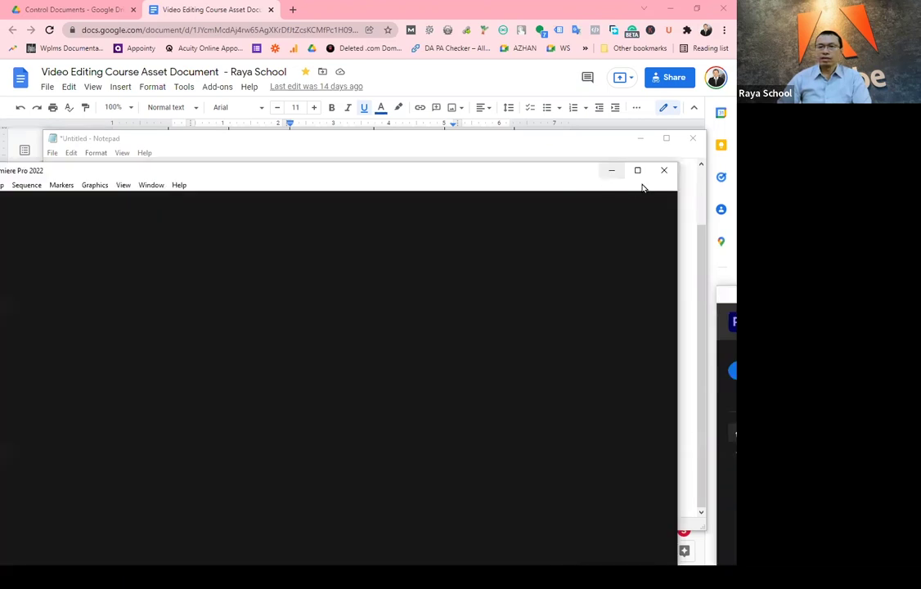
Maximize Premiere Pro, centre the Home window, browse the Recent list, and start a new project
click(638, 171)
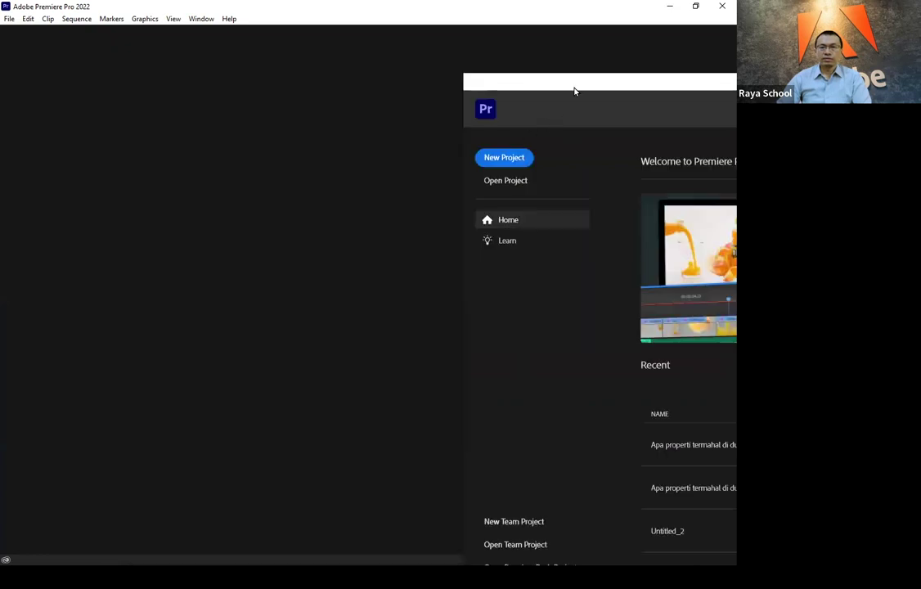
mouse_move(560, 82)
mouse_down()
mouse_move(153, 37)
mouse_move(185, 148)
mouse_move(189, 66)
mouse_up()
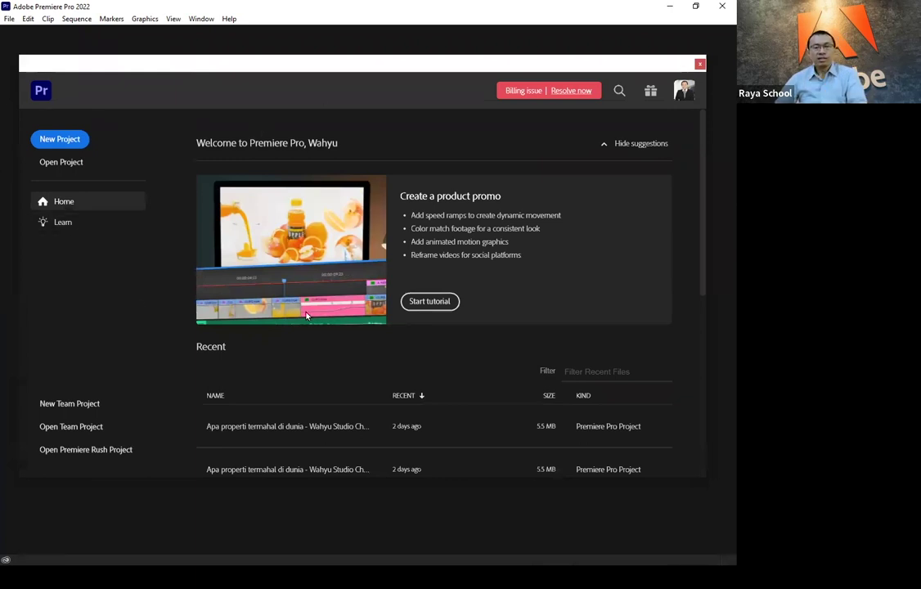
scroll(390, 396, down, 5)
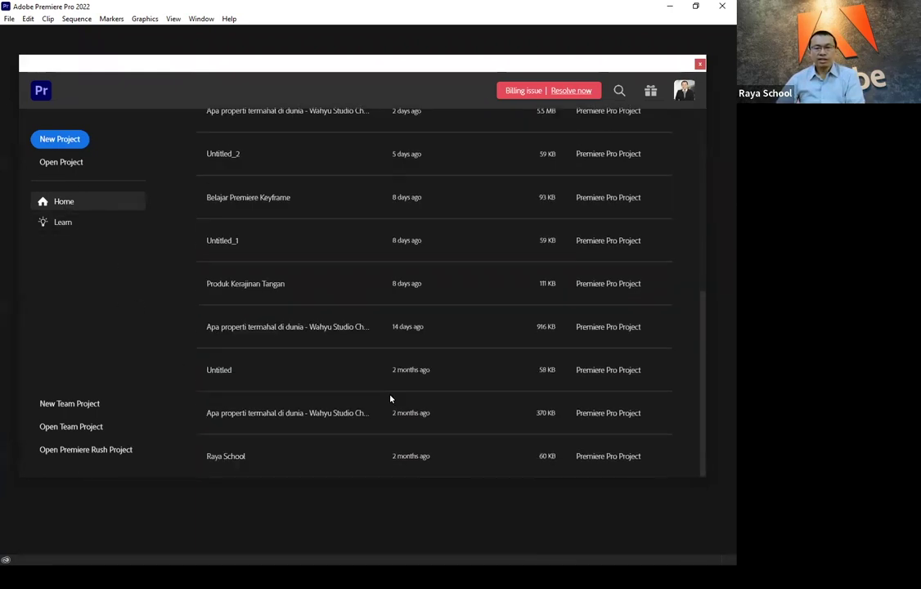
scroll(343, 393, up, 5)
scroll(333, 389, down, 3)
scroll(329, 372, down, 2)
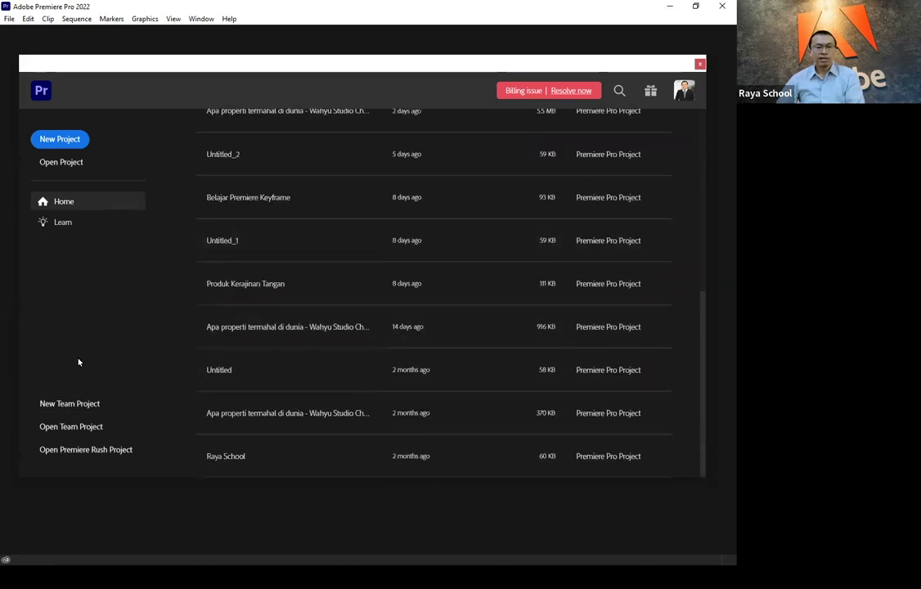
scroll(452, 251, up, 5)
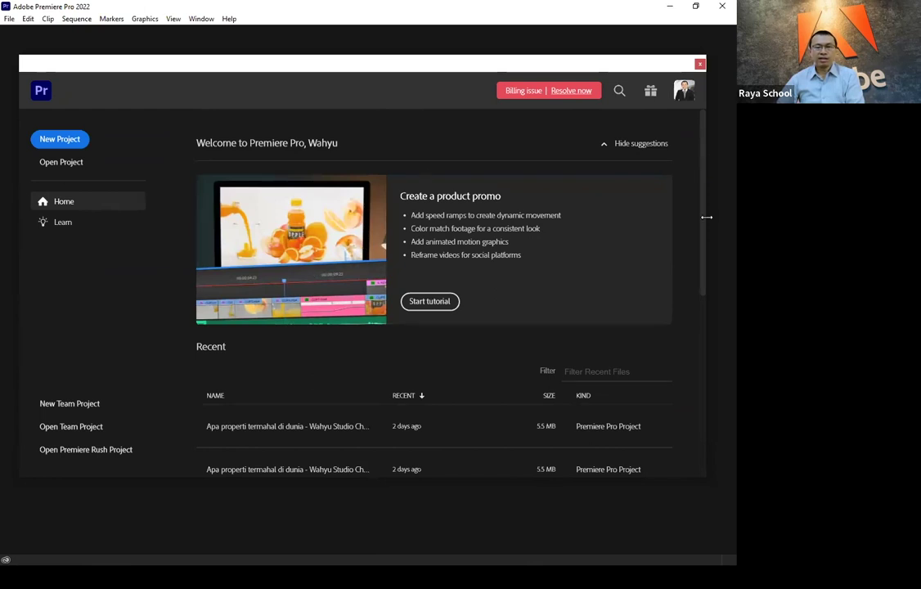
click(55, 145)
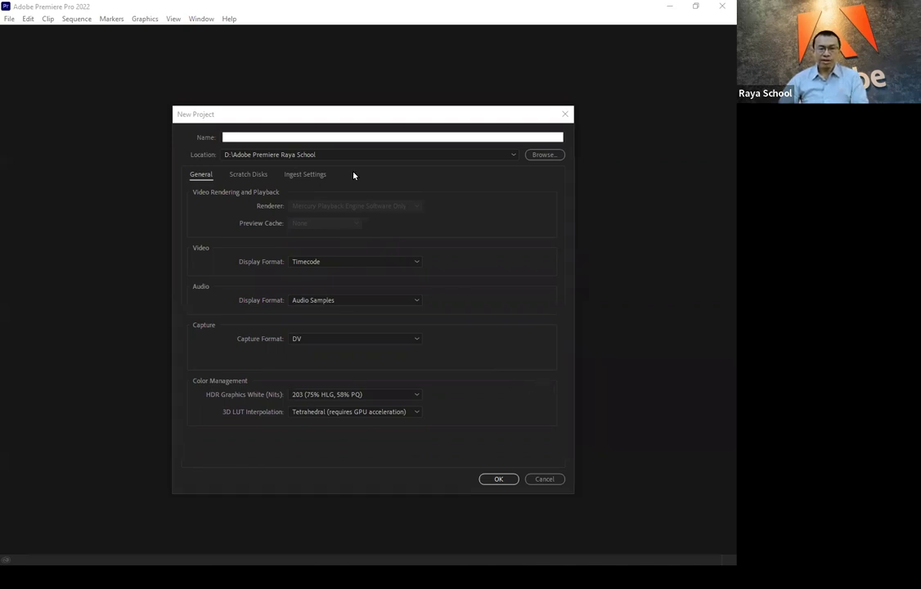
Create the project 'Latihan Video Editing' in D:\Adobe Premiere Raya School
click(499, 479)
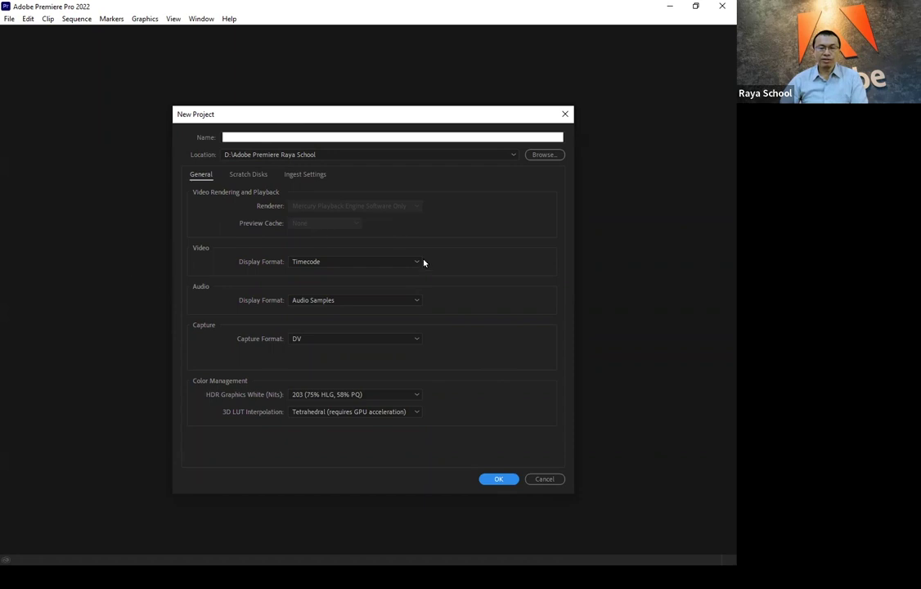
click(497, 483)
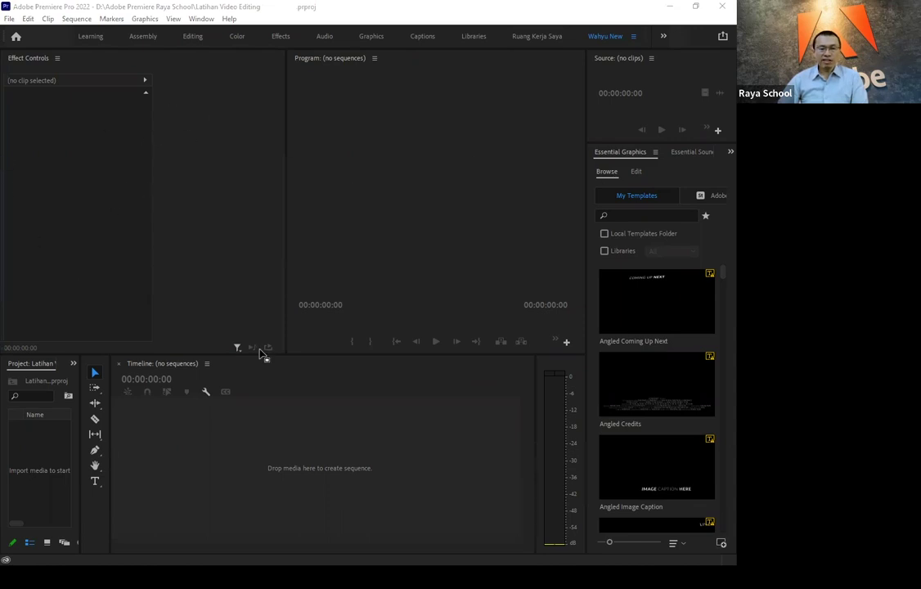
key(alt+Tab)
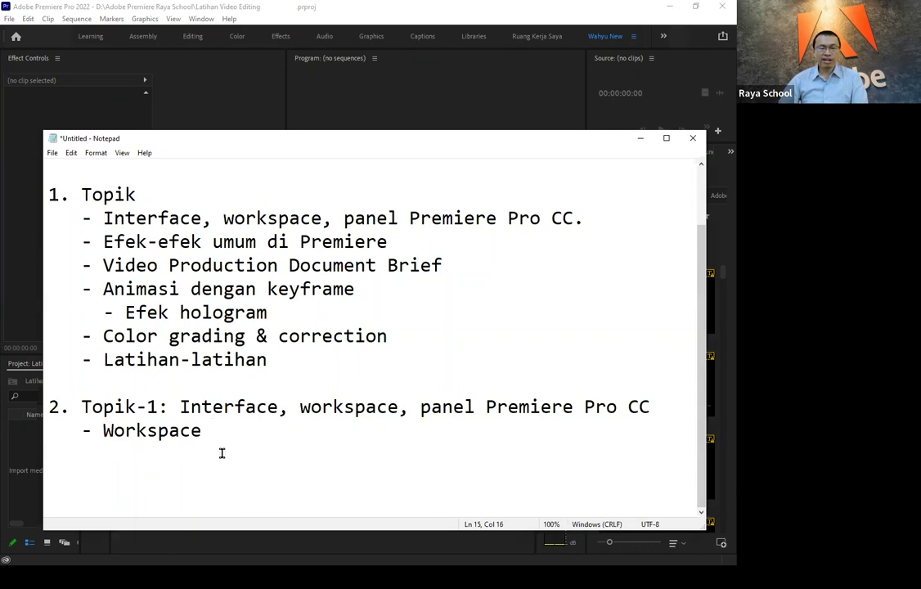
drag(211, 431, 102, 431)
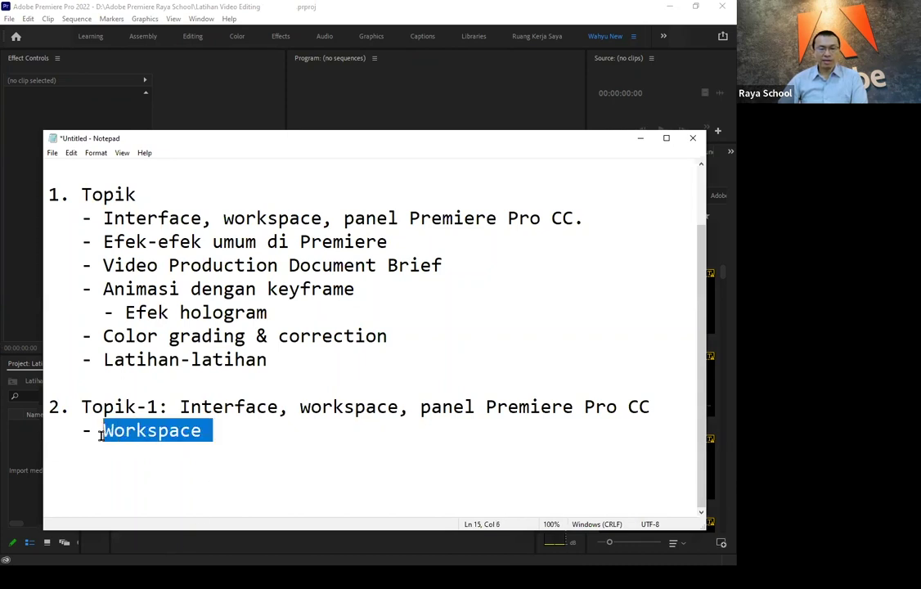
click(641, 139)
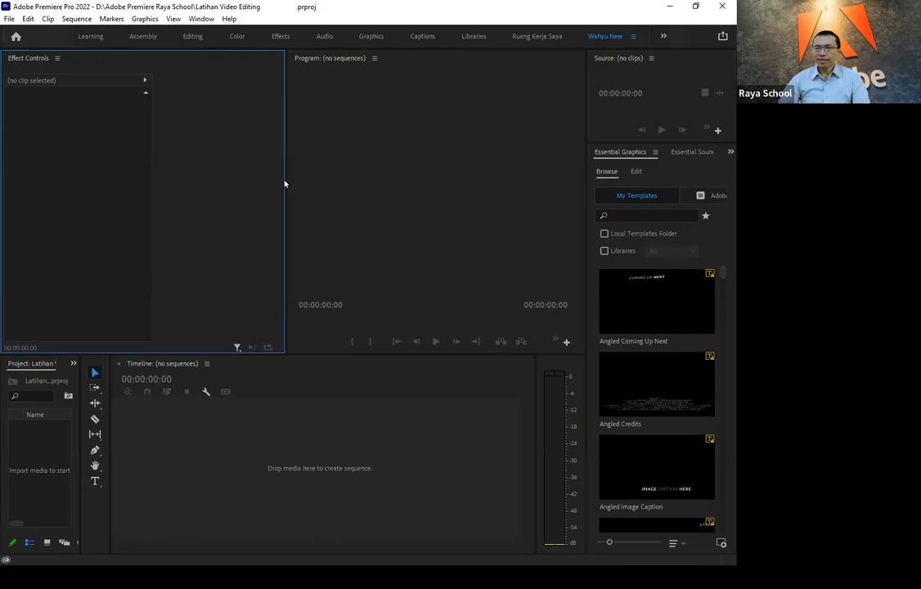
Look over the Window > Workspaces list, then switch to the Assembly workspace with Alt+Shift+2
click(202, 19)
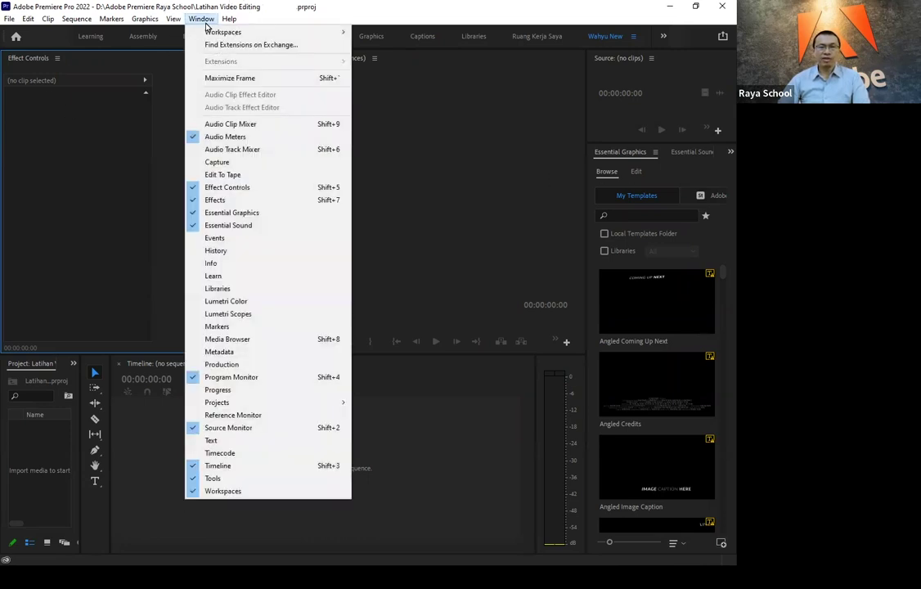
click(202, 33)
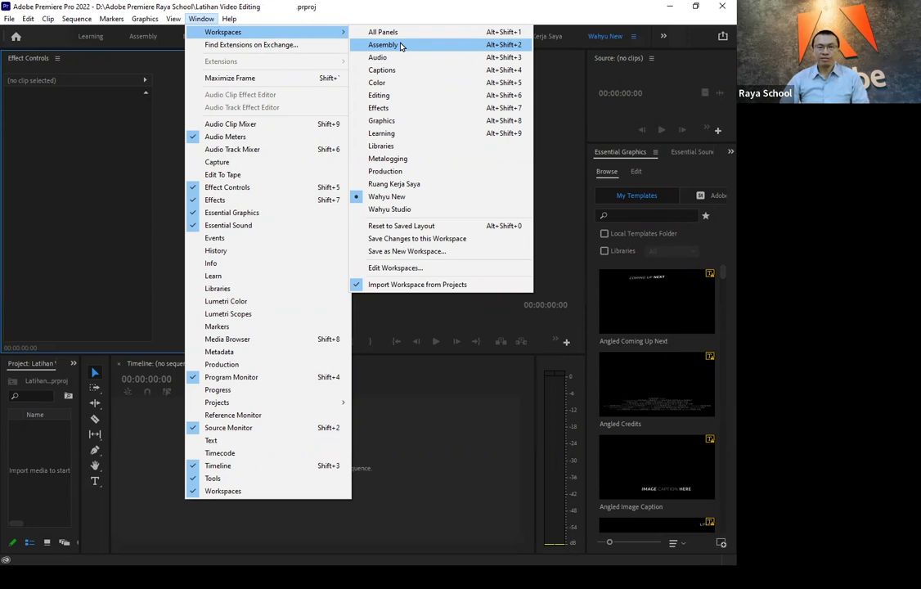
key(Escape)
key(Escape)
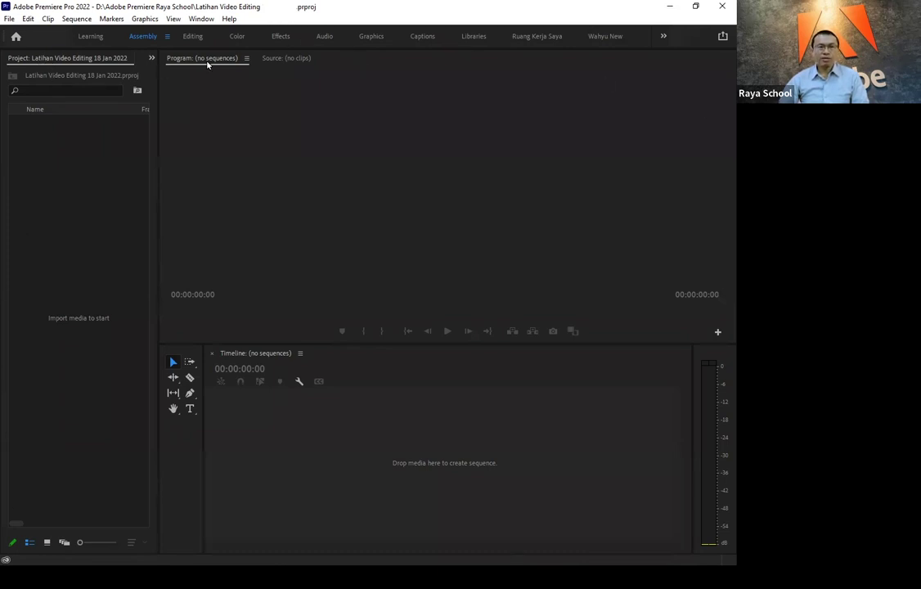
Switch to the Audio workspace from Window > Workspaces
click(195, 22)
click(195, 22)
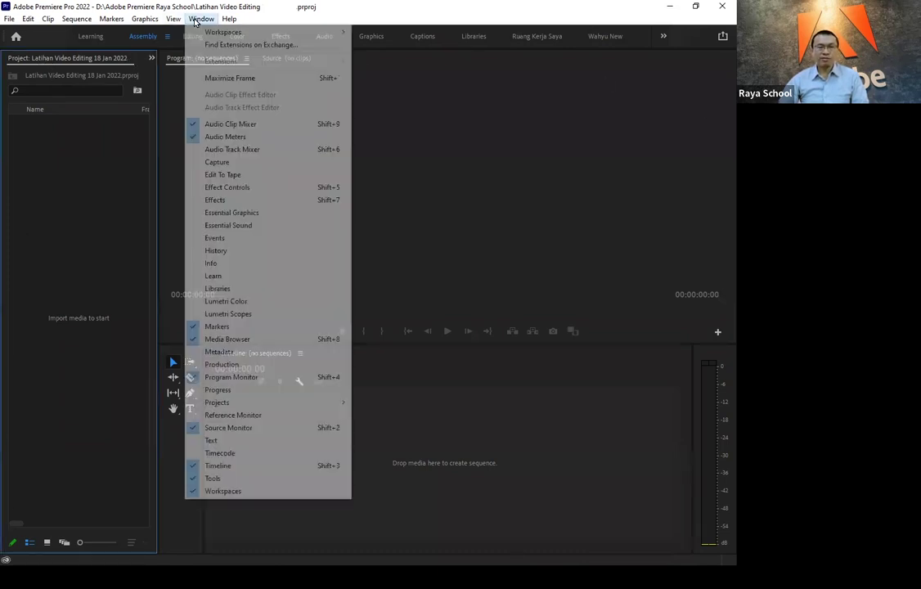
mouse_move(198, 34)
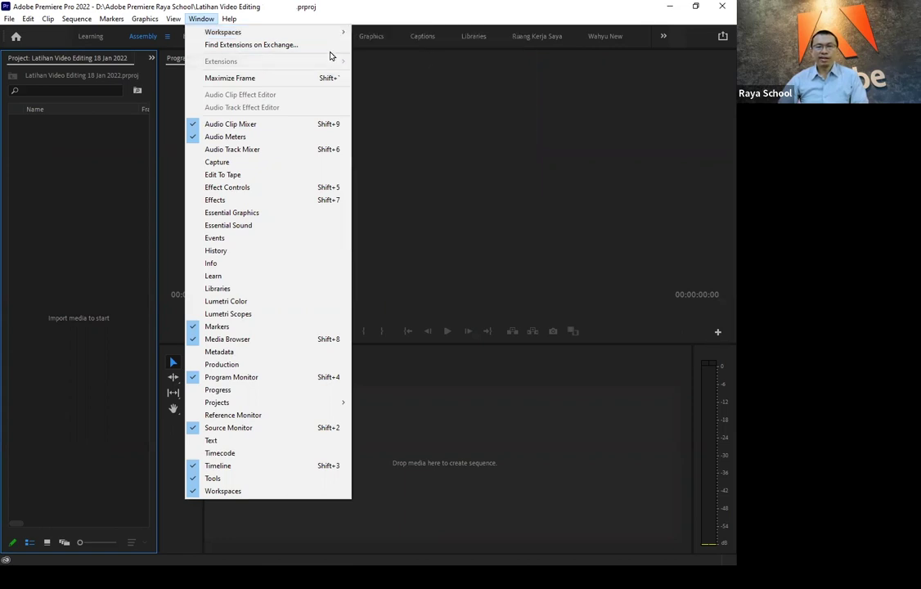
click(389, 57)
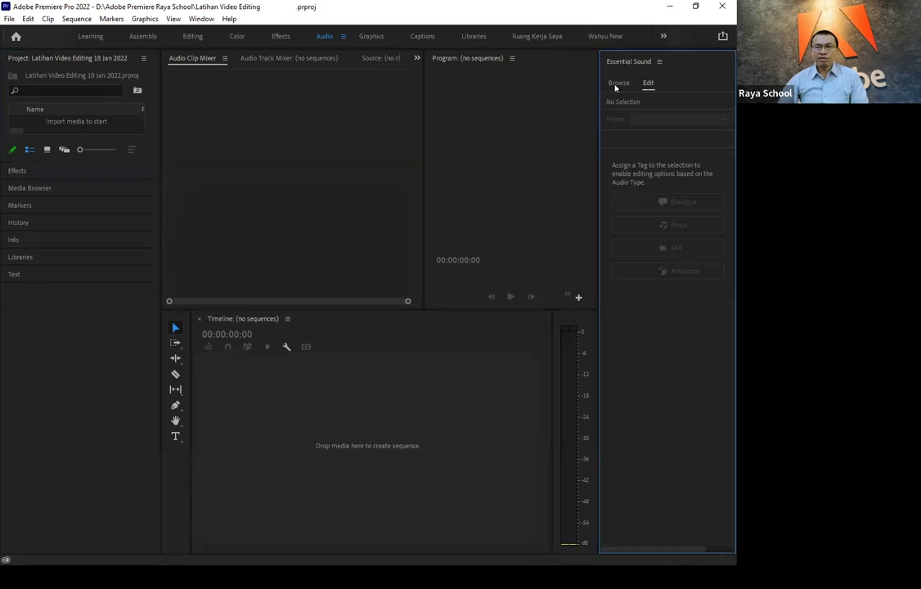
Browse Adobe Stock music, preview Digging Down, and drag a clapping track into the timeline
click(617, 83)
scroll(630, 352, down, 5)
scroll(678, 406, down, 5)
scroll(678, 409, down, 5)
scroll(678, 410, down, 5)
scroll(678, 409, down, 5)
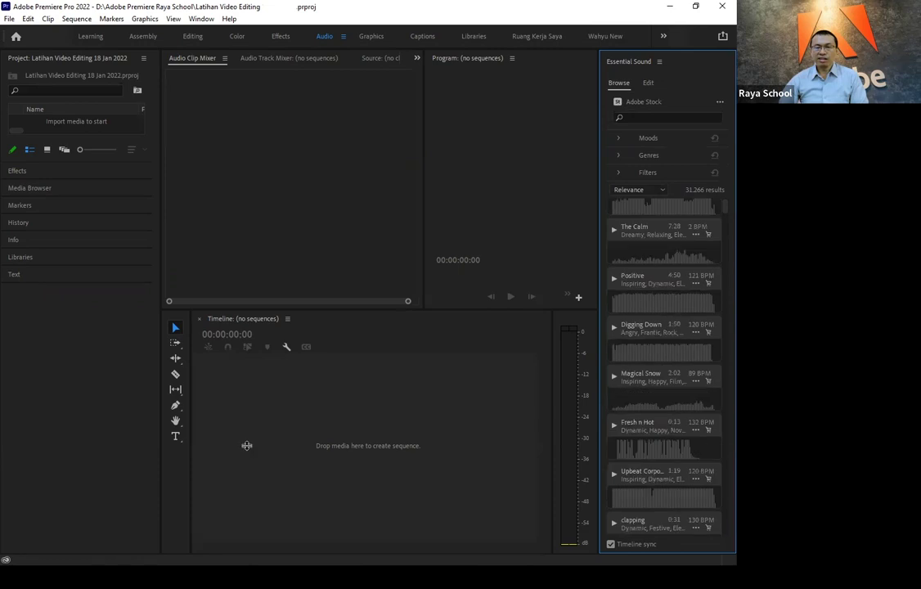
click(612, 330)
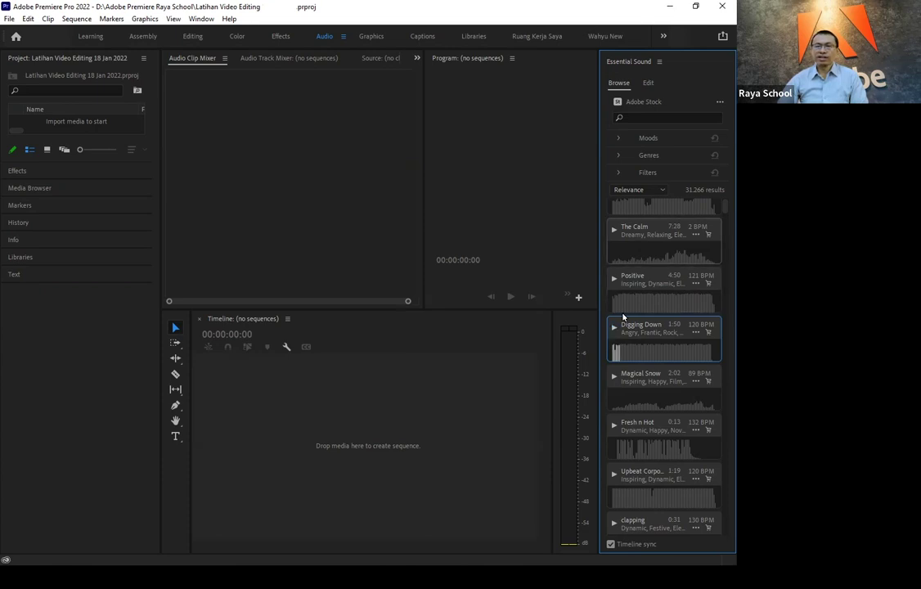
scroll(640, 392, down, 3)
drag(641, 387, 277, 420)
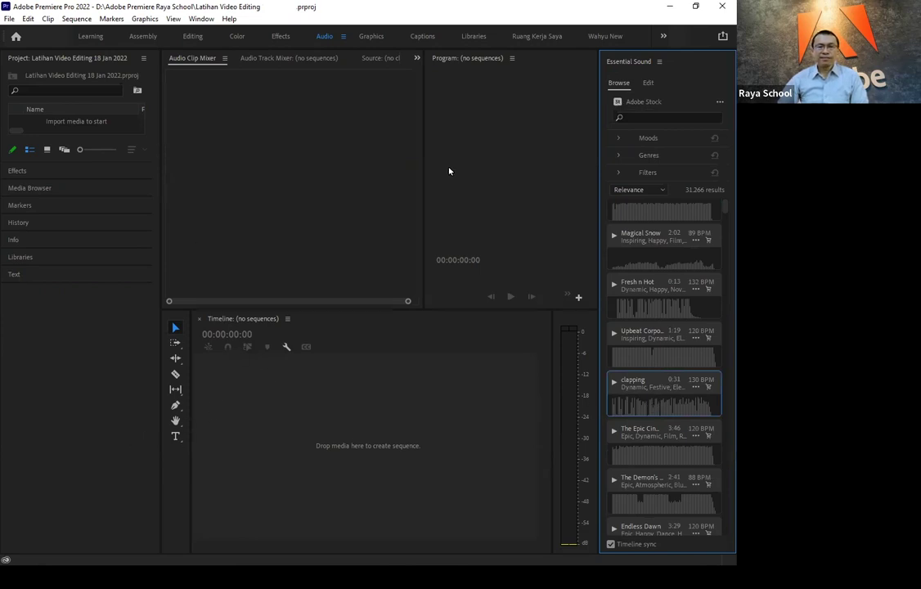
click(201, 18)
mouse_move(318, 30)
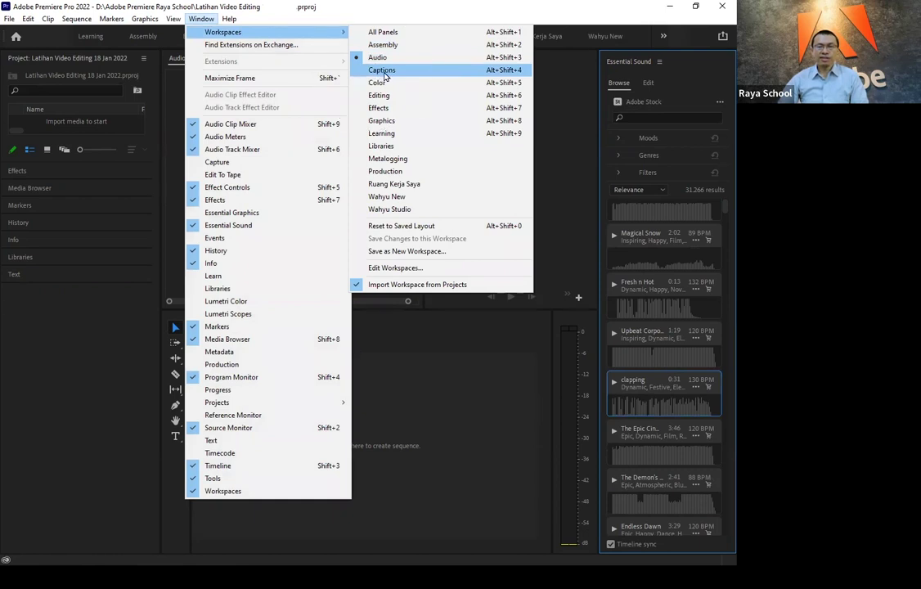
Switch to the Captions workspace and look at its Transcript and Captions sections
click(383, 70)
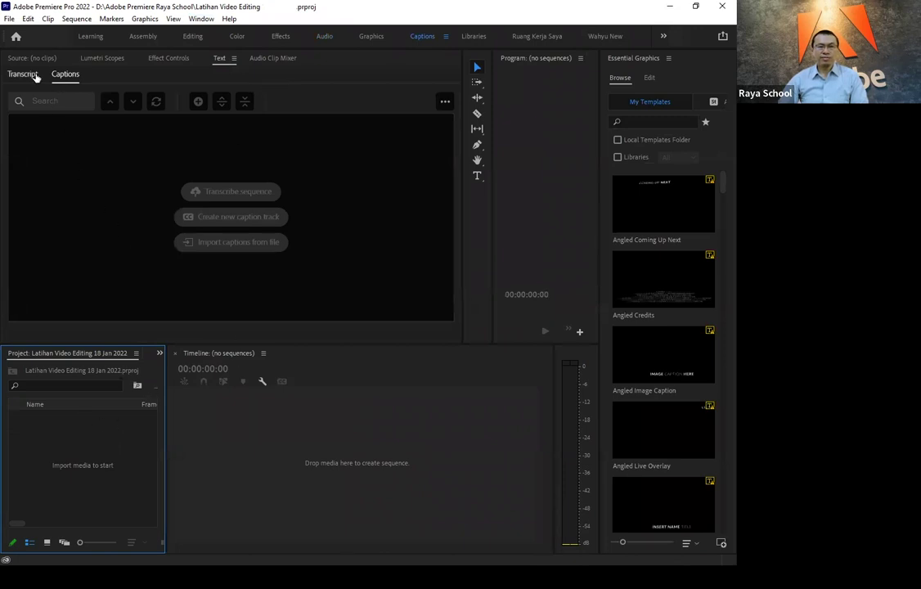
click(33, 75)
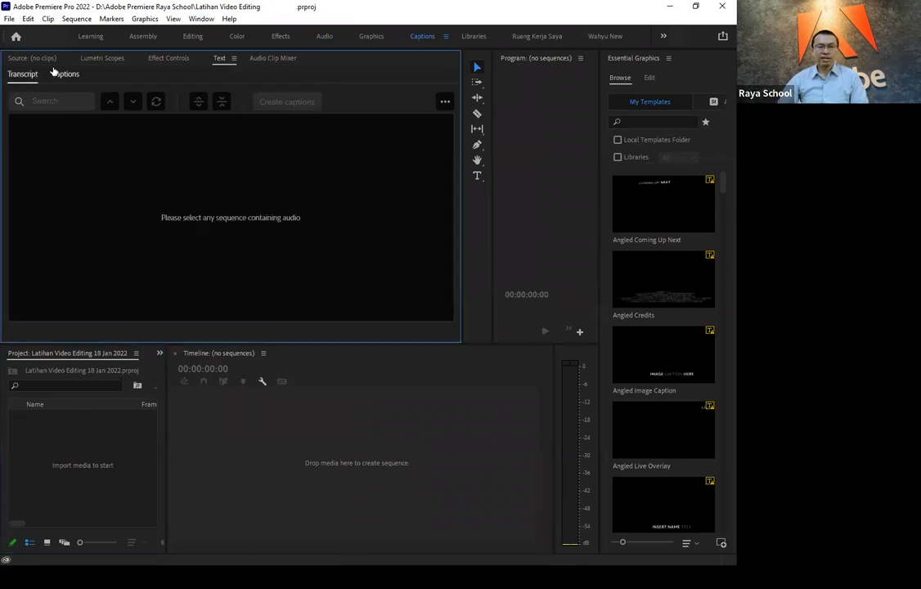
click(56, 74)
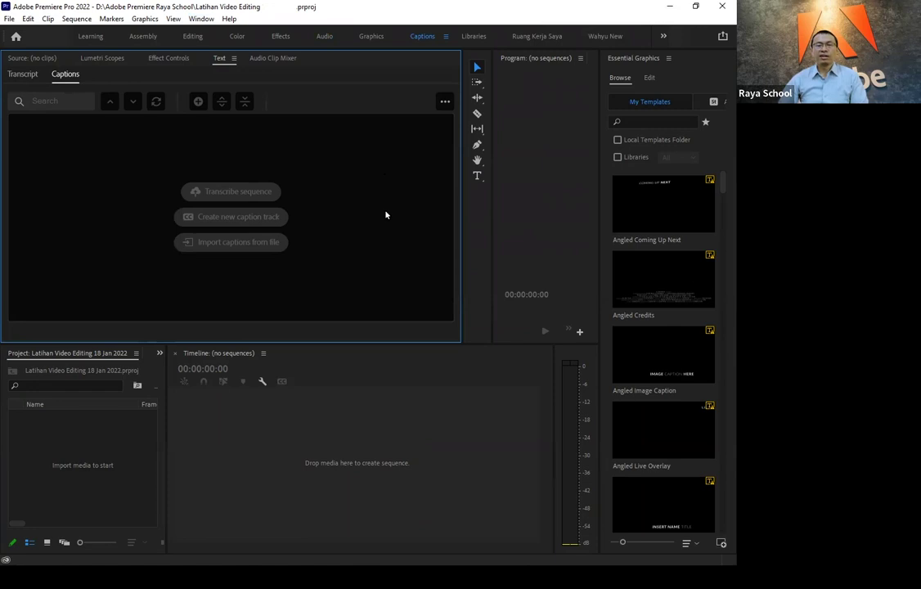
Switch the layout to the Editing workspace
click(201, 18)
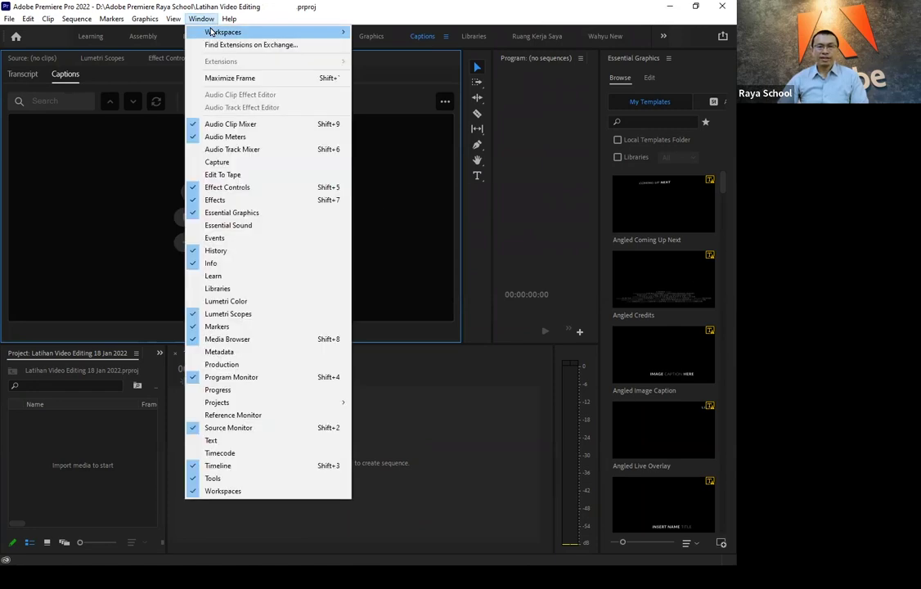
mouse_move(325, 32)
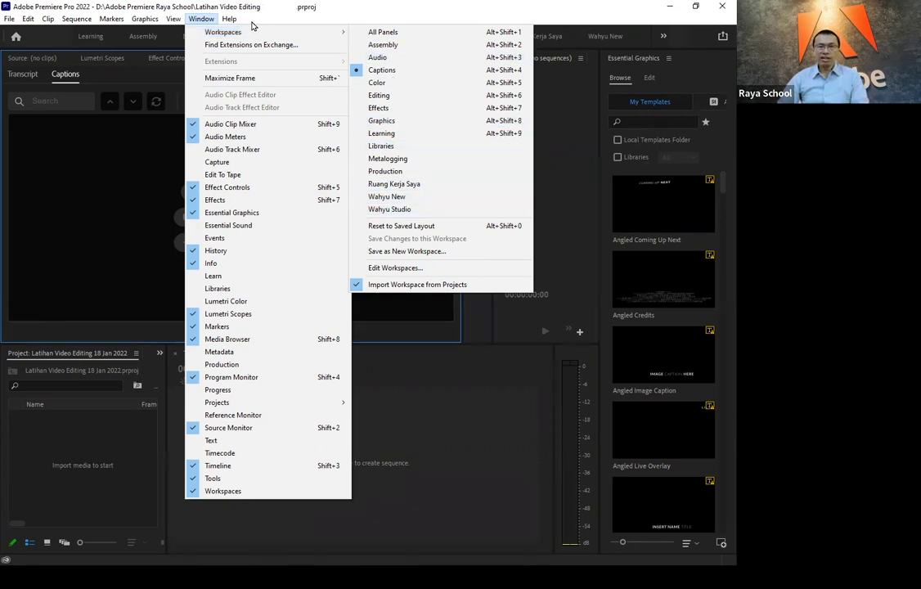
click(204, 19)
click(204, 18)
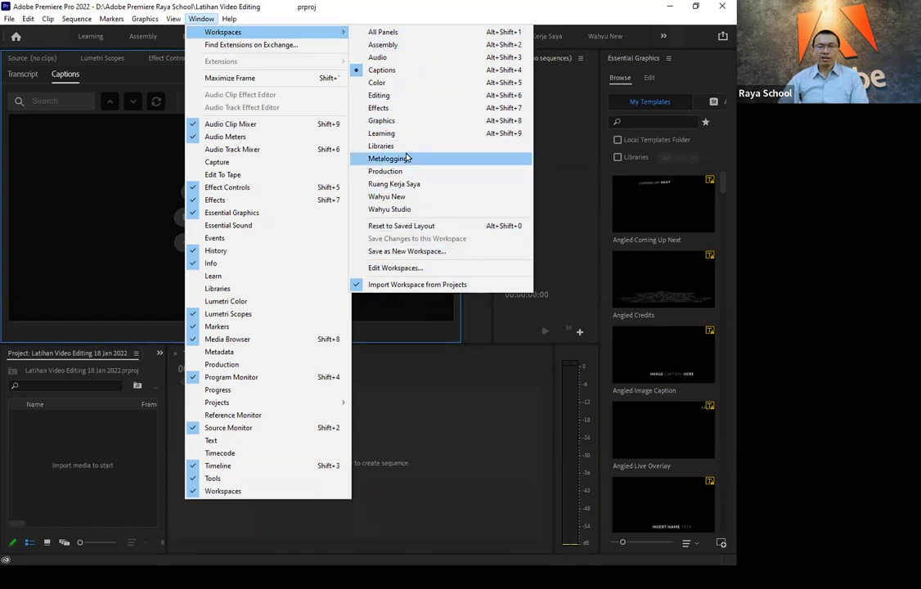
click(407, 99)
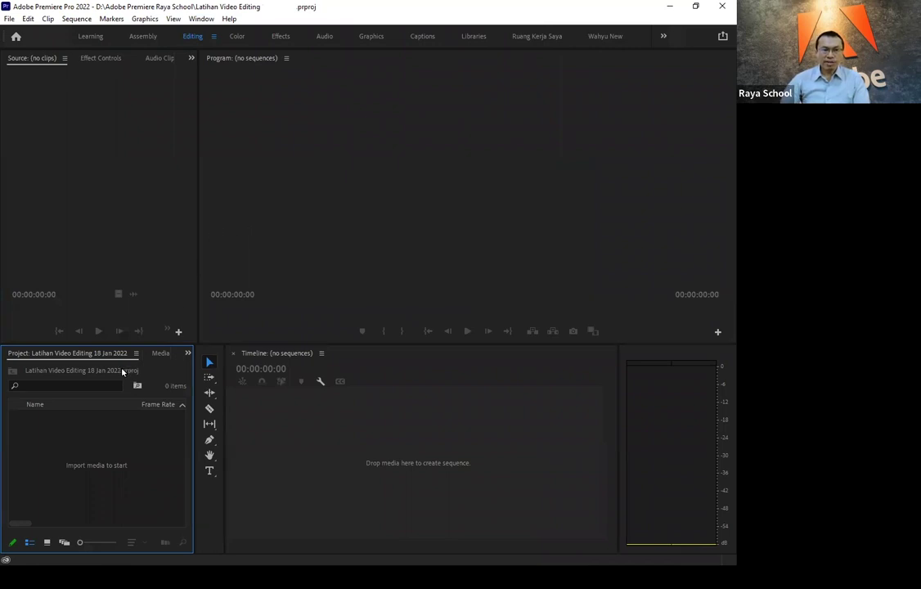
Dock the Project panel as a narrow, full-height column on the left edge
click(72, 363)
click(36, 78)
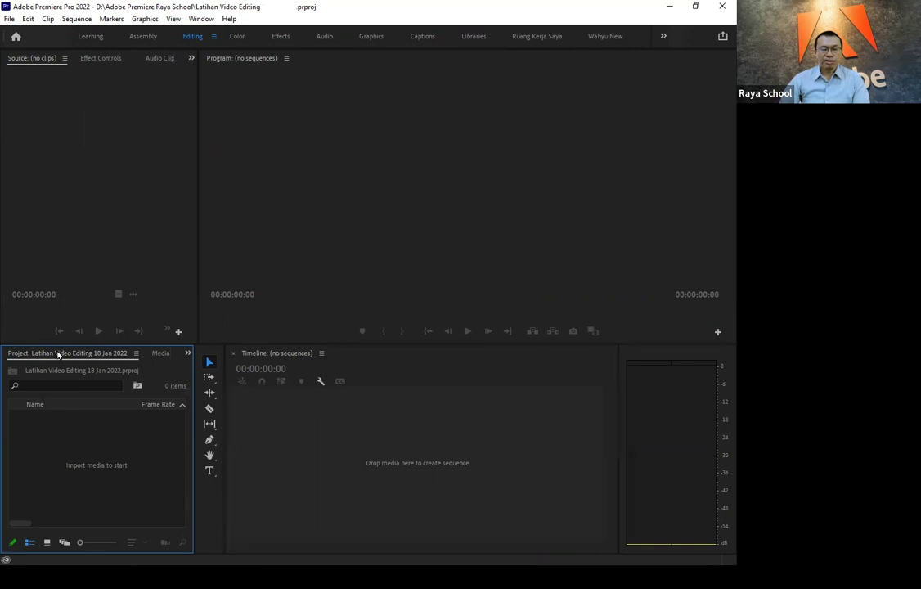
drag(60, 355, 6, 219)
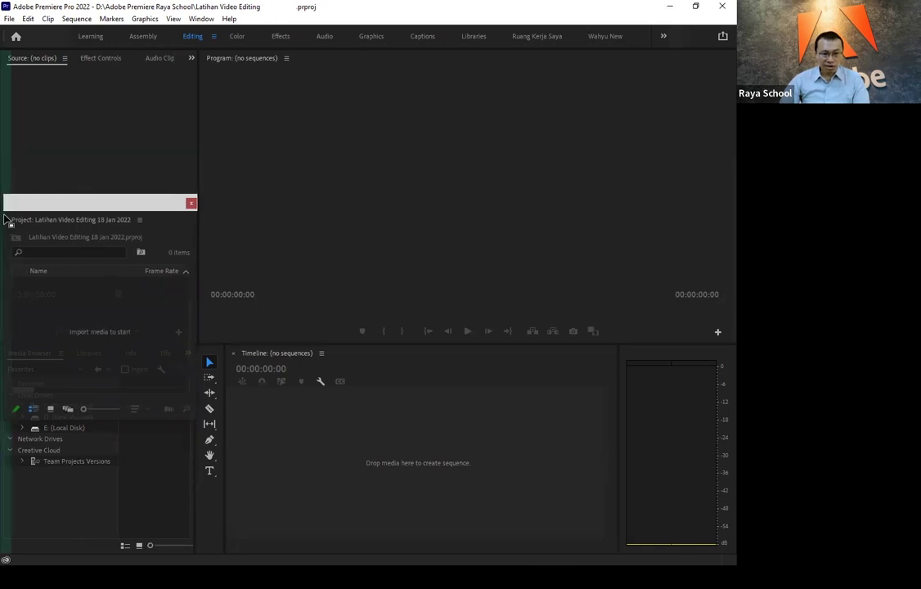
drag(7, 219, 4, 217)
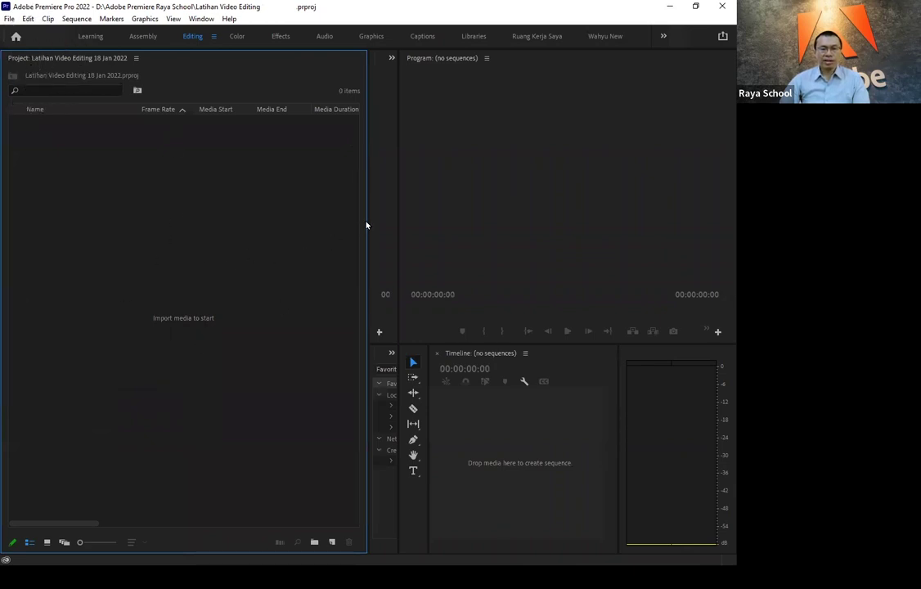
drag(368, 220, 108, 237)
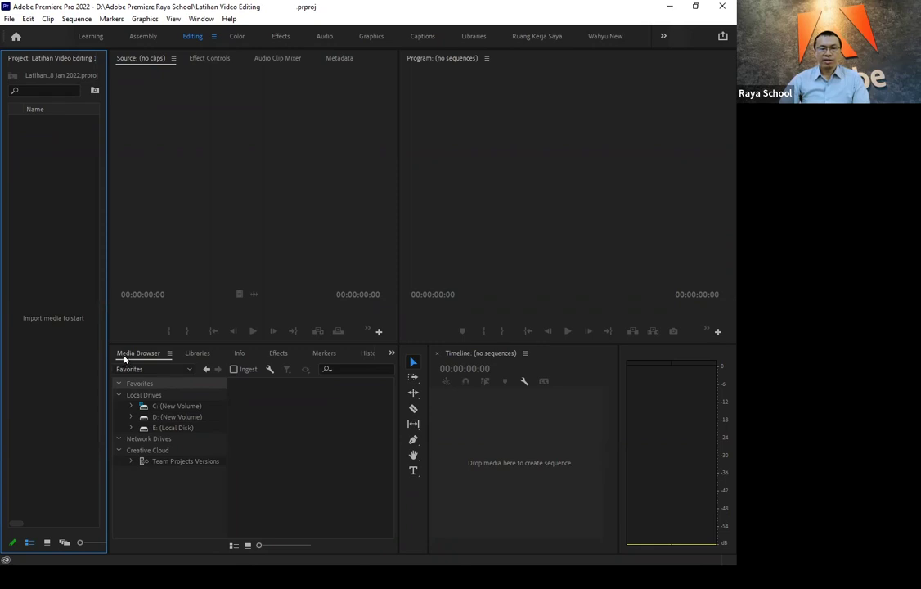
Close the Libraries, Info, Effects, Markers, History and Media Browser panels, then widen the Timeline
click(391, 353)
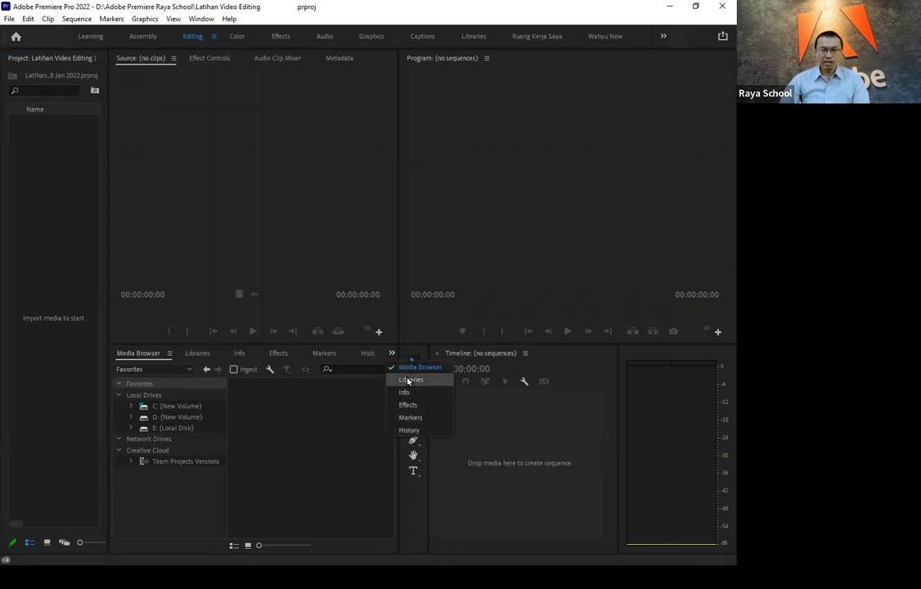
click(408, 381)
click(218, 353)
click(243, 344)
click(218, 353)
click(237, 358)
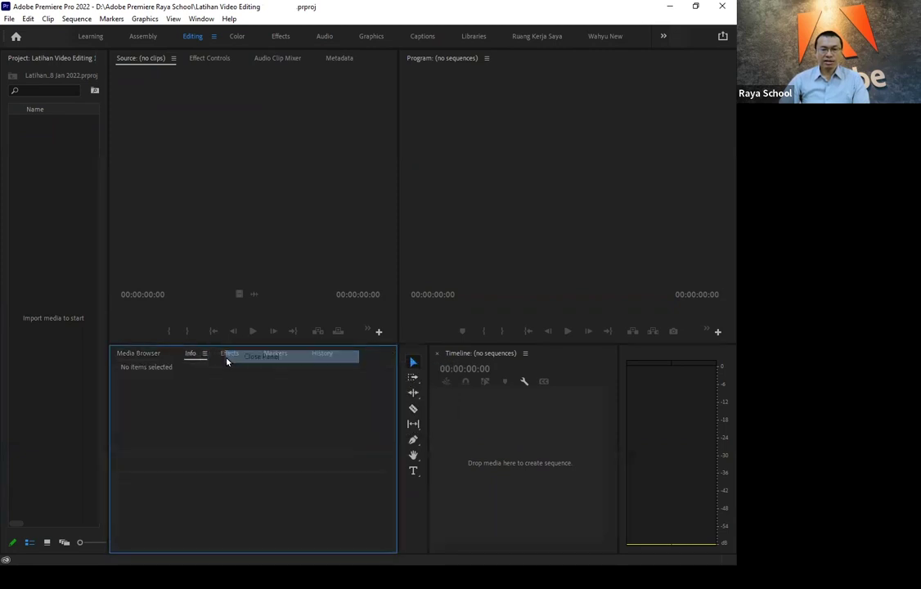
click(203, 353)
click(237, 357)
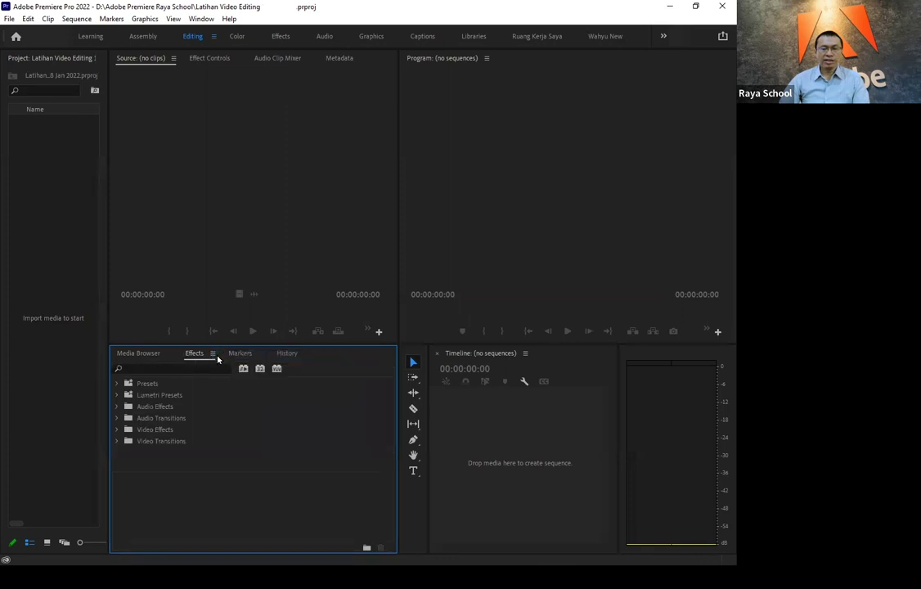
click(214, 353)
click(245, 357)
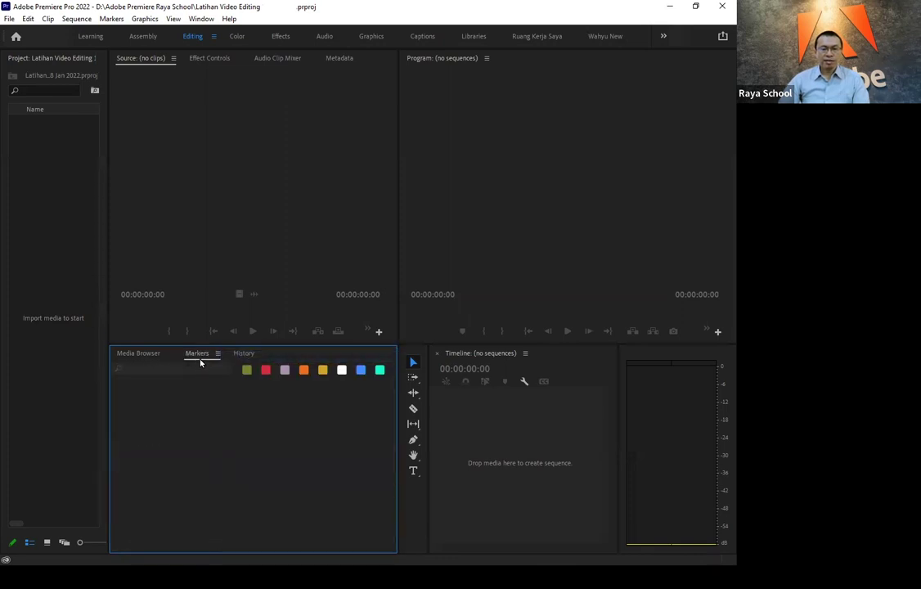
click(218, 354)
click(254, 357)
click(214, 353)
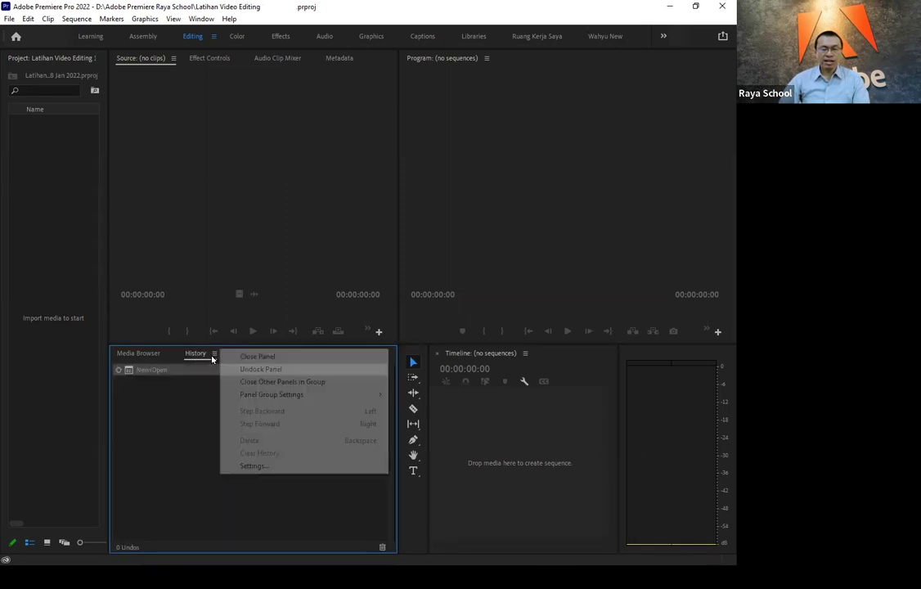
click(243, 356)
click(169, 354)
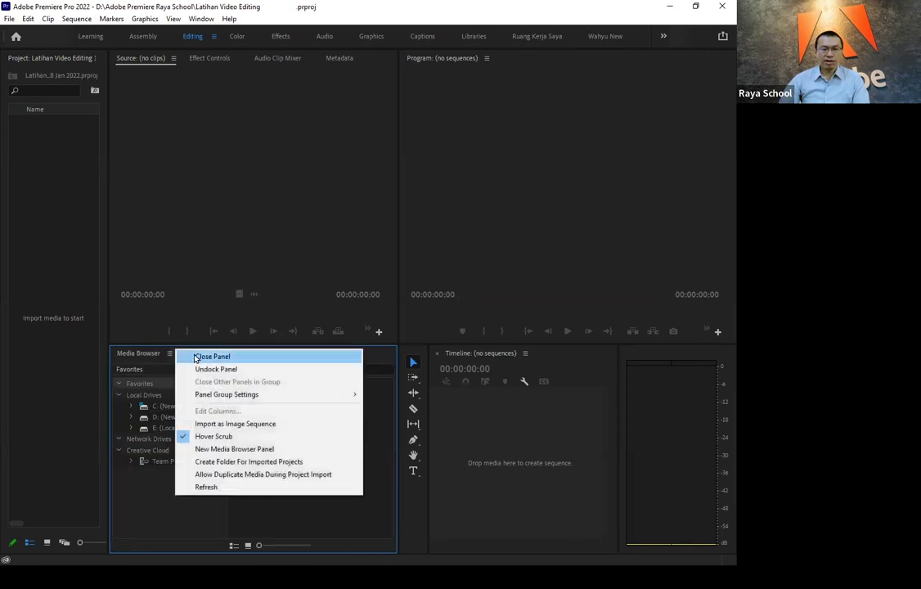
click(194, 358)
mouse_move(512, 437)
mouse_down()
mouse_move(709, 423)
mouse_move(687, 430)
mouse_up()
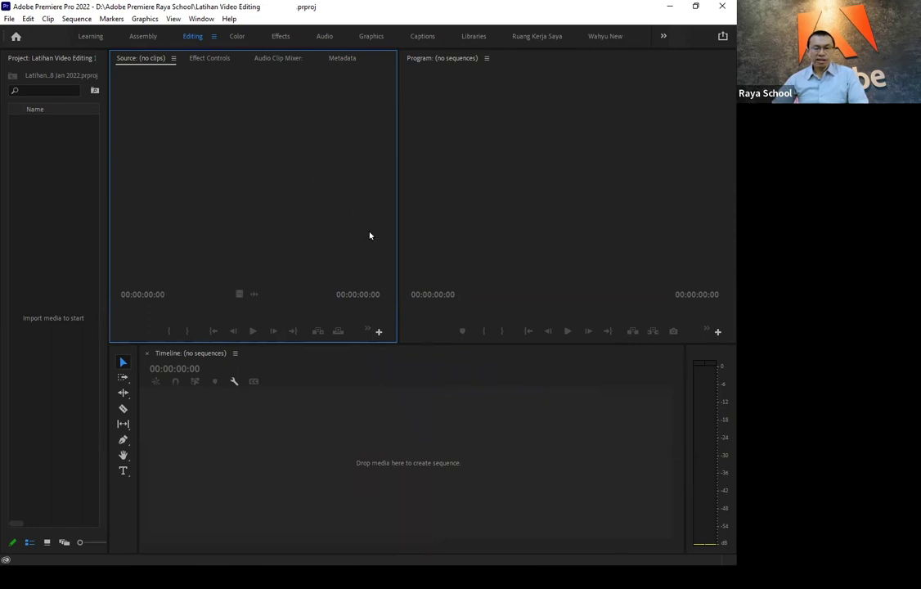
Save the current layout as a new workspace named 'My Fave Workspace'
click(202, 19)
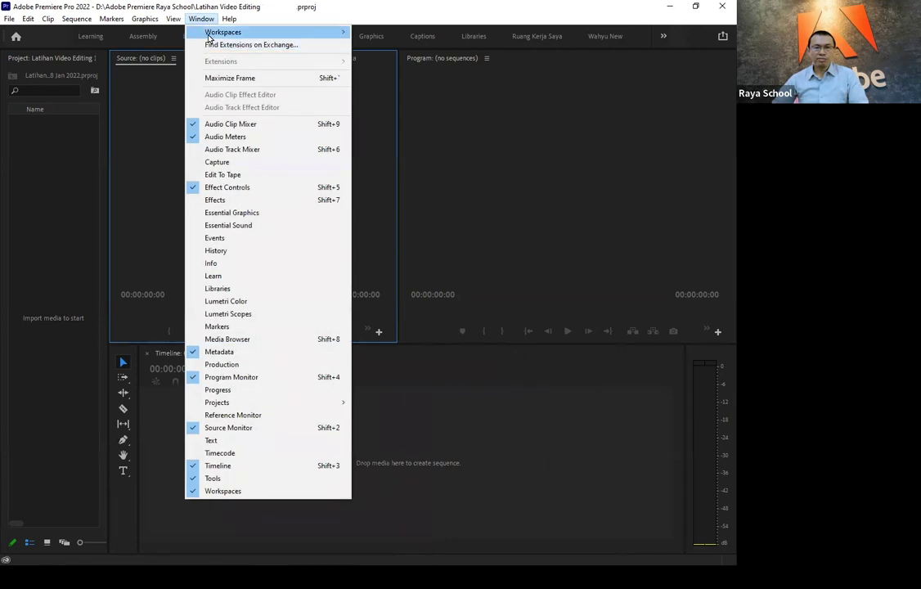
mouse_move(209, 36)
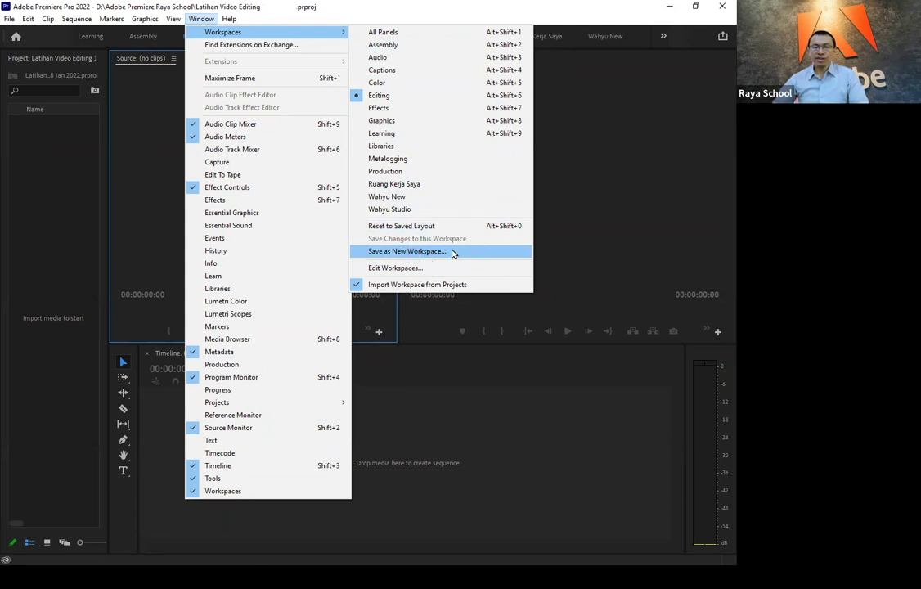
click(452, 253)
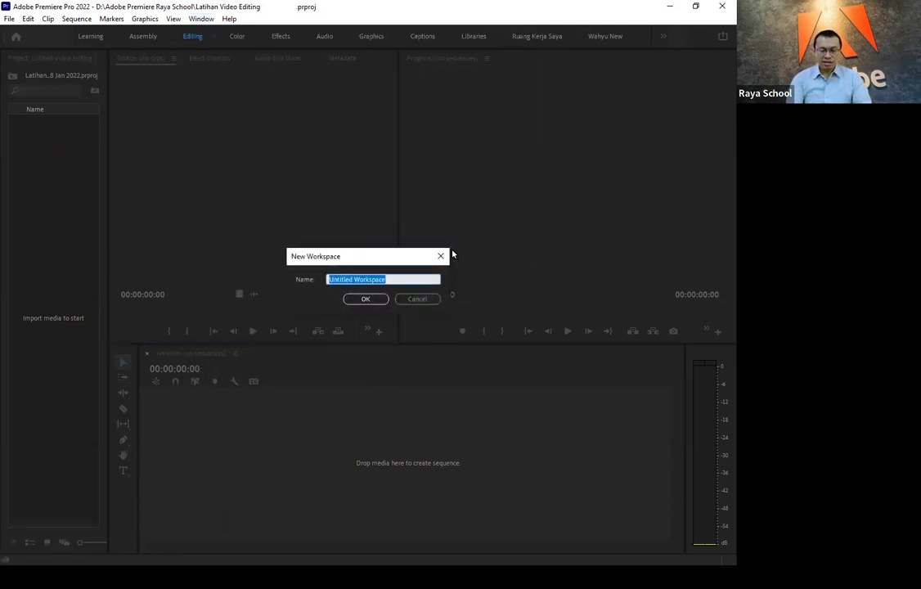
text(y)
text(M)
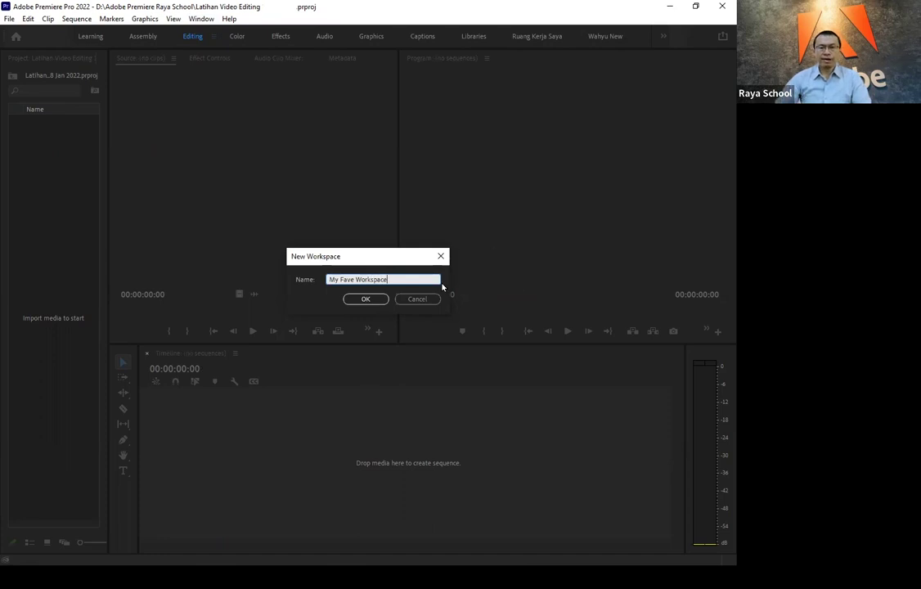
click(371, 299)
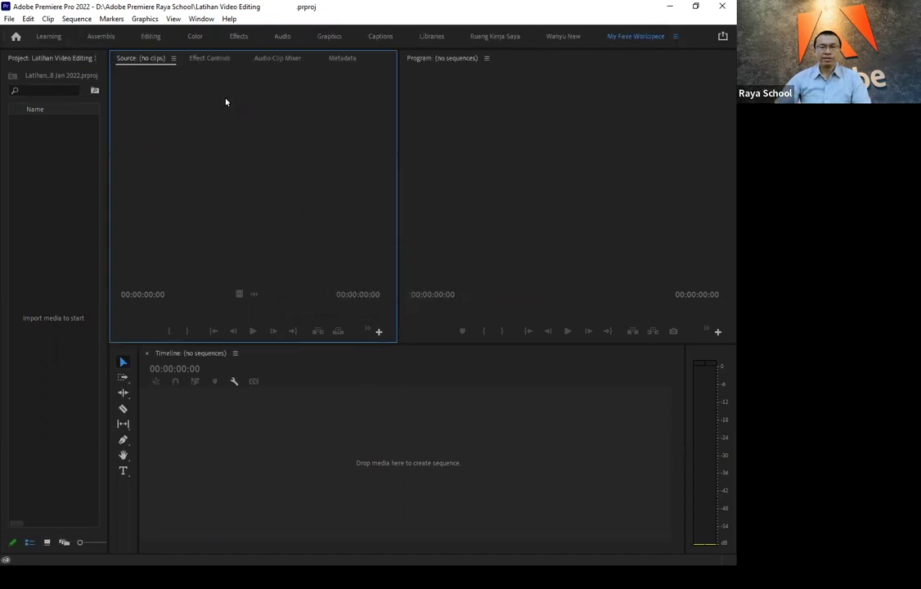
Try the Graphics workspace, then switch back to My Fave Workspace
click(201, 18)
mouse_move(238, 32)
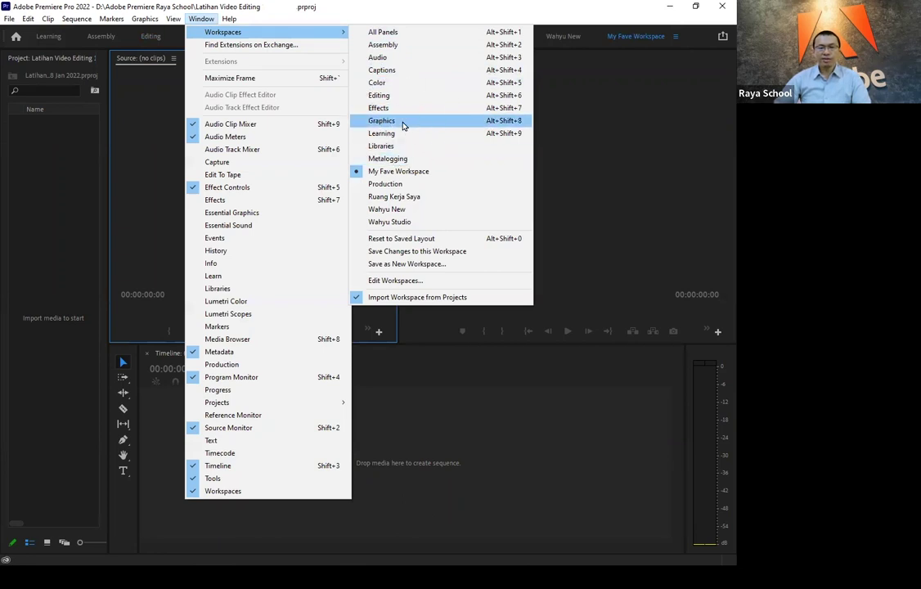
click(402, 123)
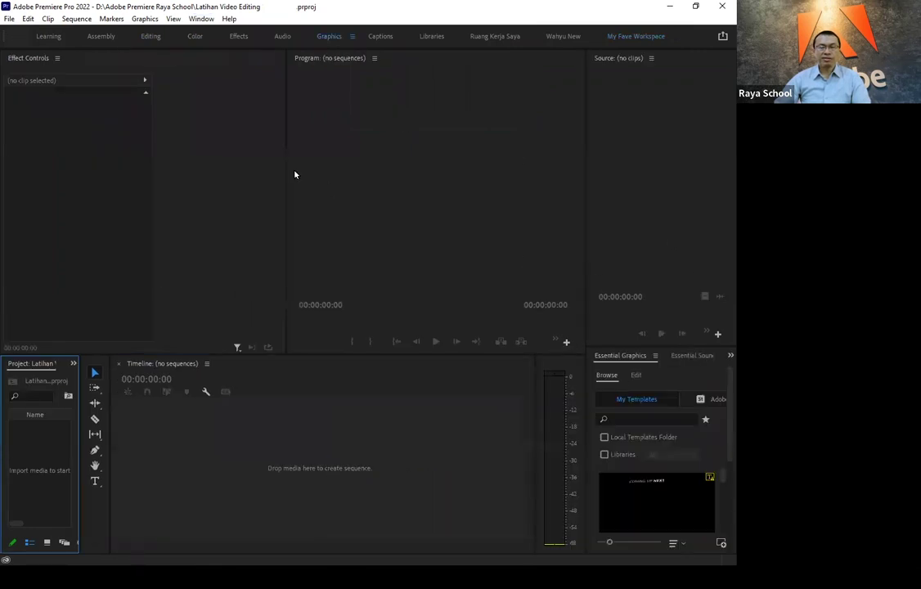
click(202, 19)
mouse_move(222, 32)
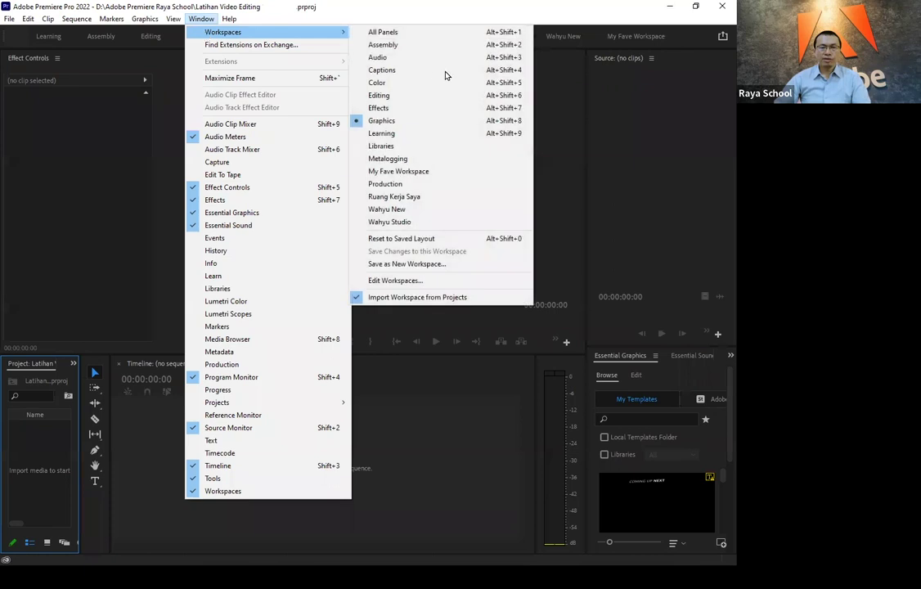
click(433, 179)
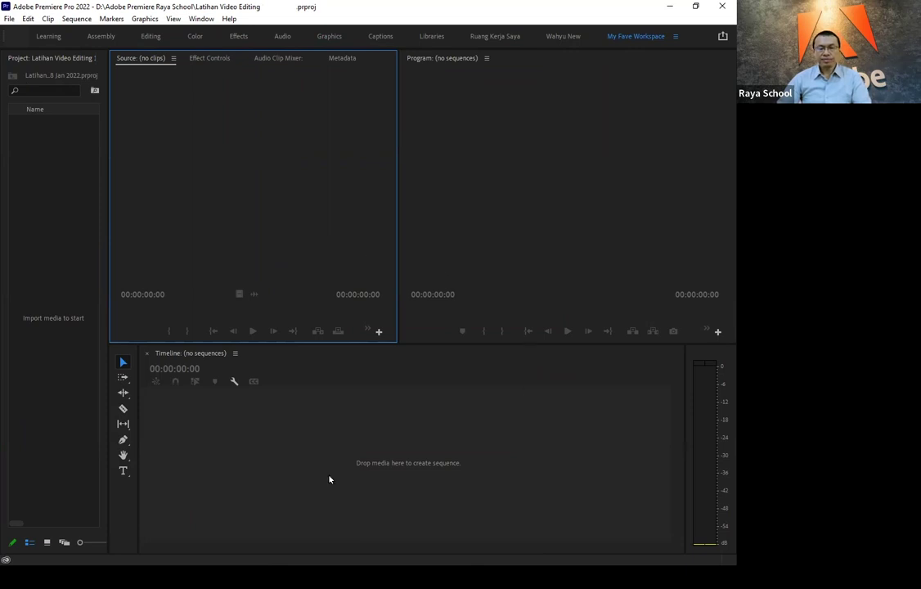
In Notepad, close '(tata letak panel)', add the line 'Panel (Project, Timeline', then minimize Notepad
key(alt+Tab)
text(l))
key(Return)
text(- Panel()
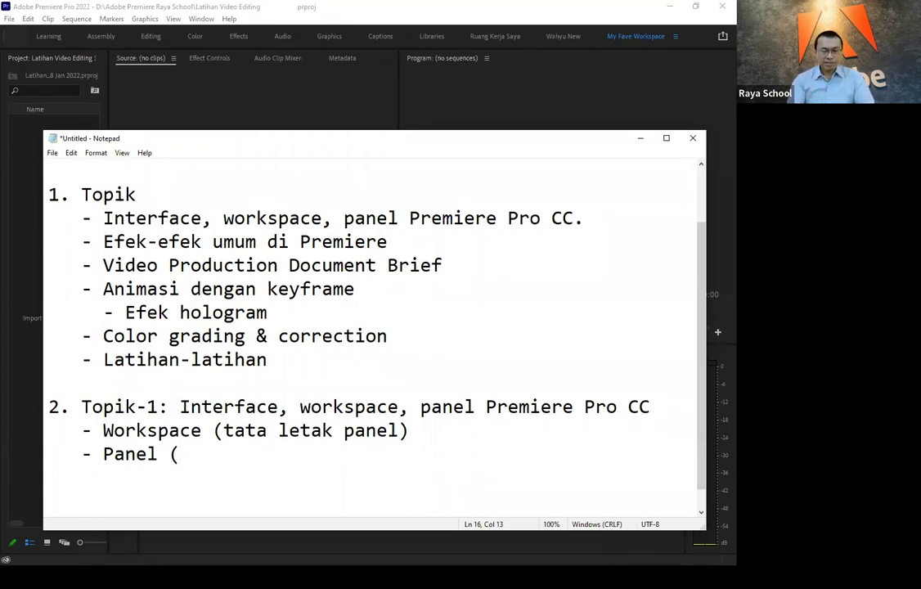
text(Pr)
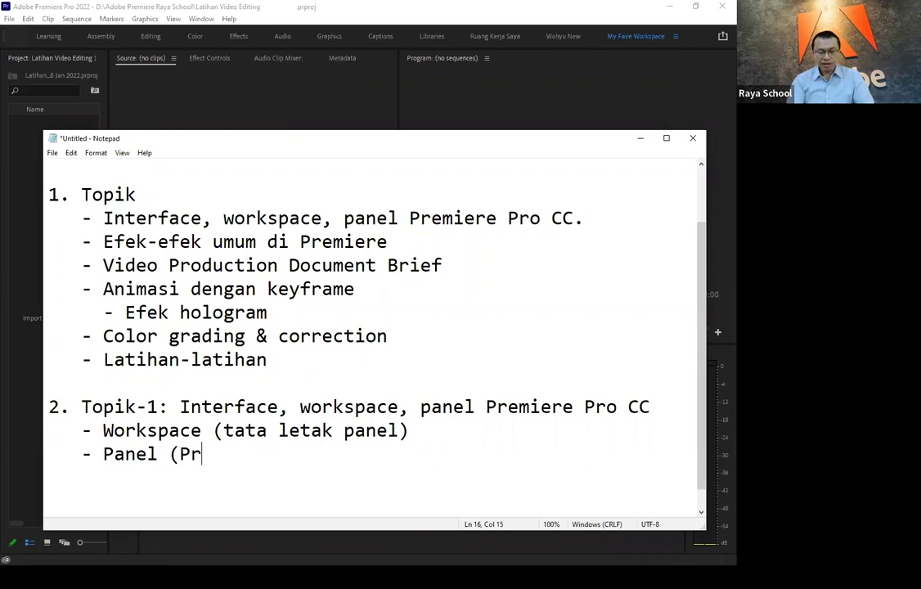
text(ohec)
key(BackSpace)
key(BackSpace)
key(BackSpace)
text(ject,)
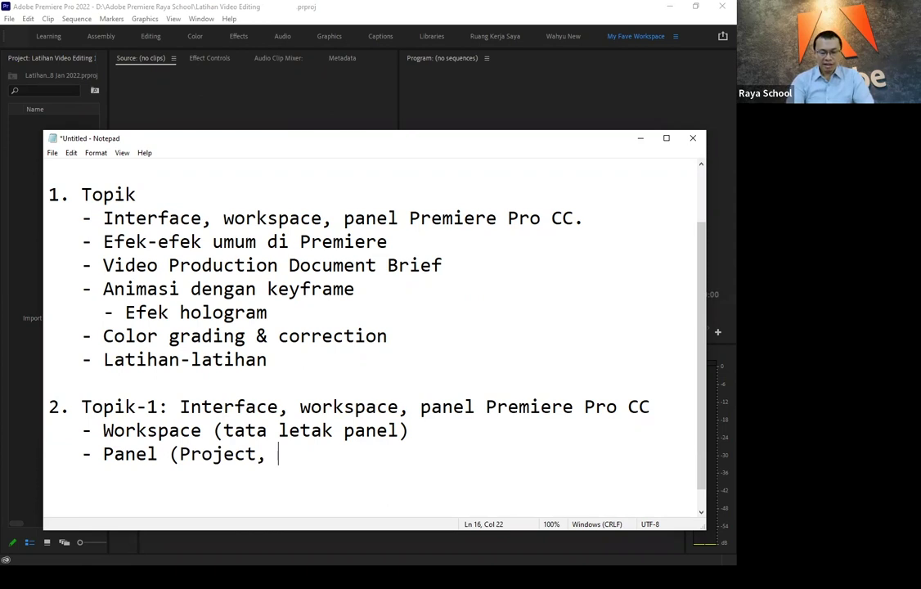
text(Timeline)
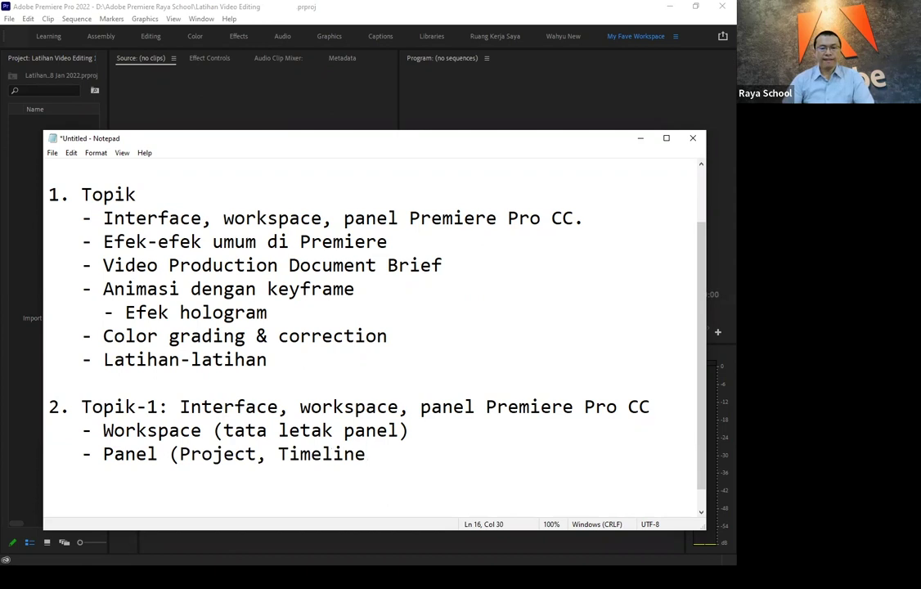
click(643, 141)
Open the recent 'Apa properti termahal di dunia' project via File > Open Recent
click(23, 59)
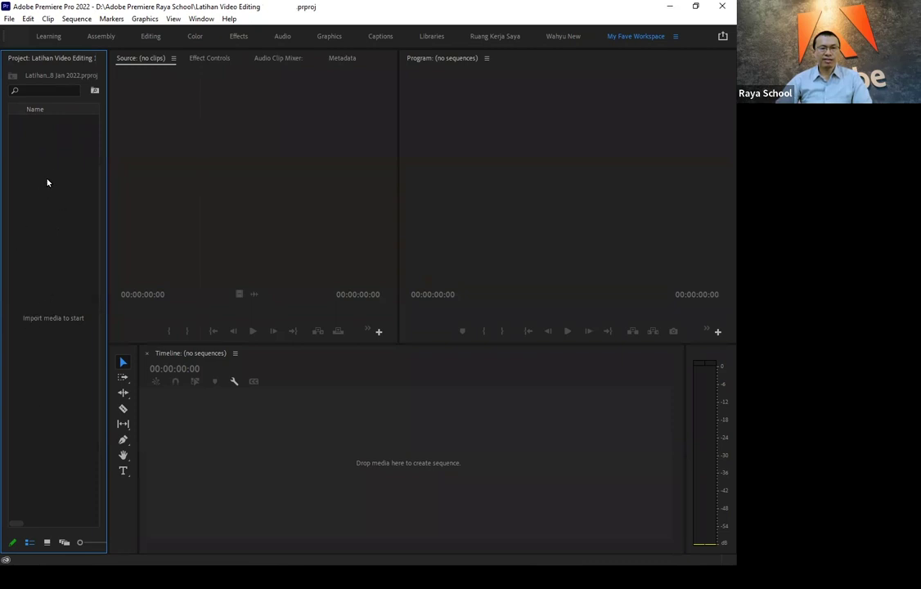
click(8, 19)
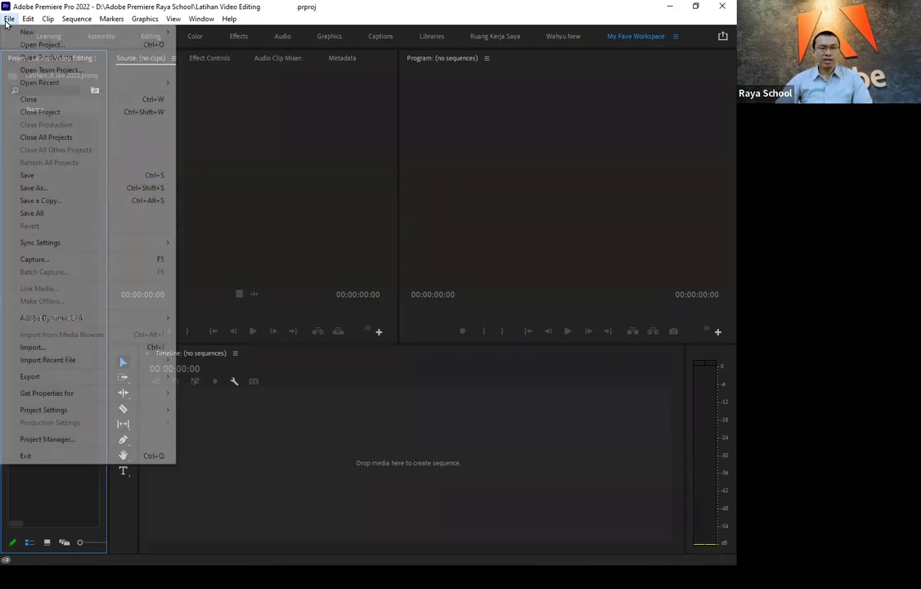
mouse_move(7, 33)
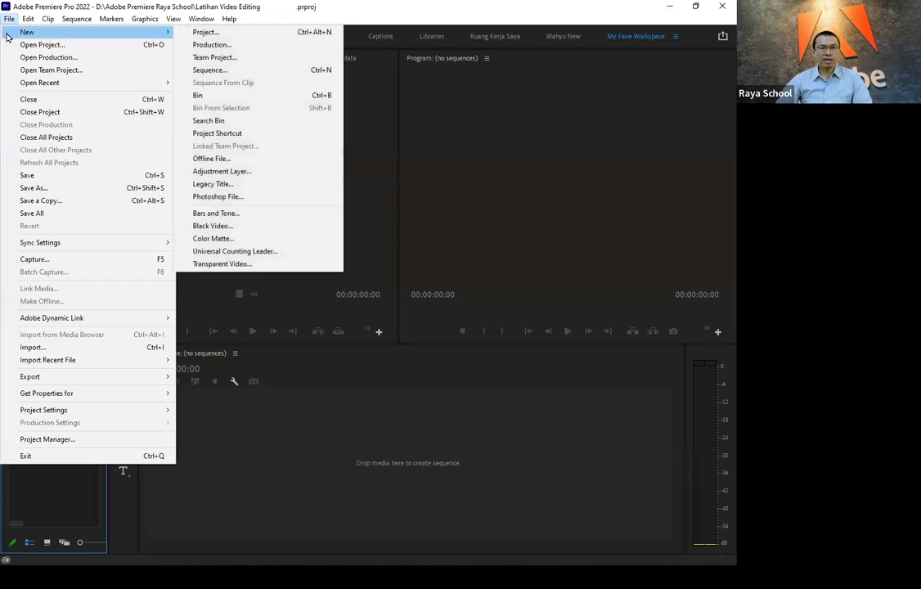
mouse_move(30, 83)
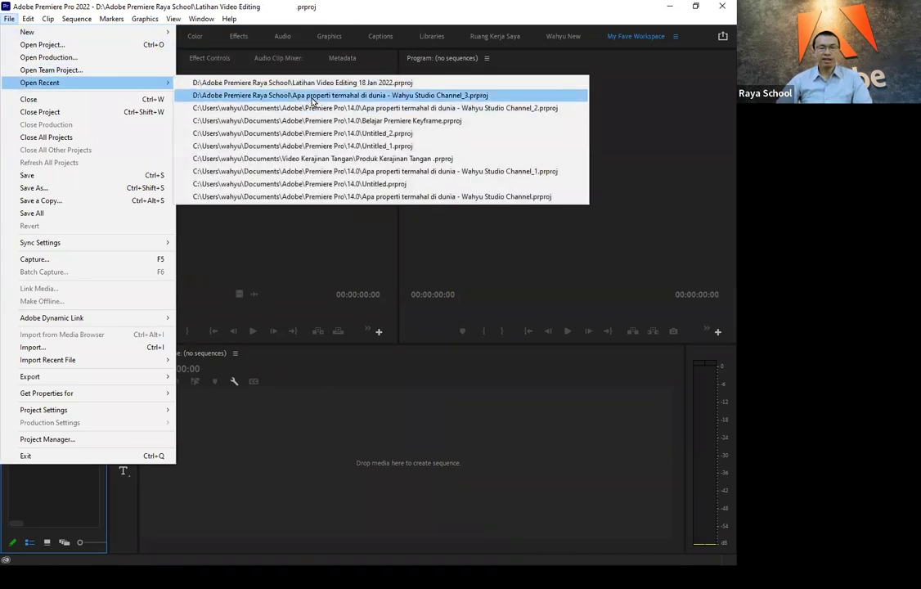
click(311, 98)
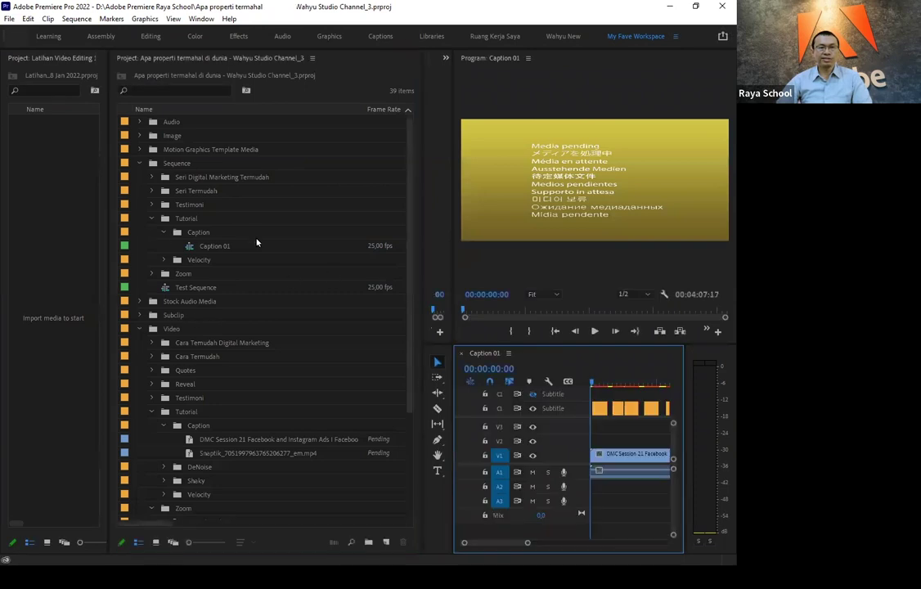
Collapse the Sequence and Video bins, then peek inside the Audio, Image and Kursus bins
click(138, 163)
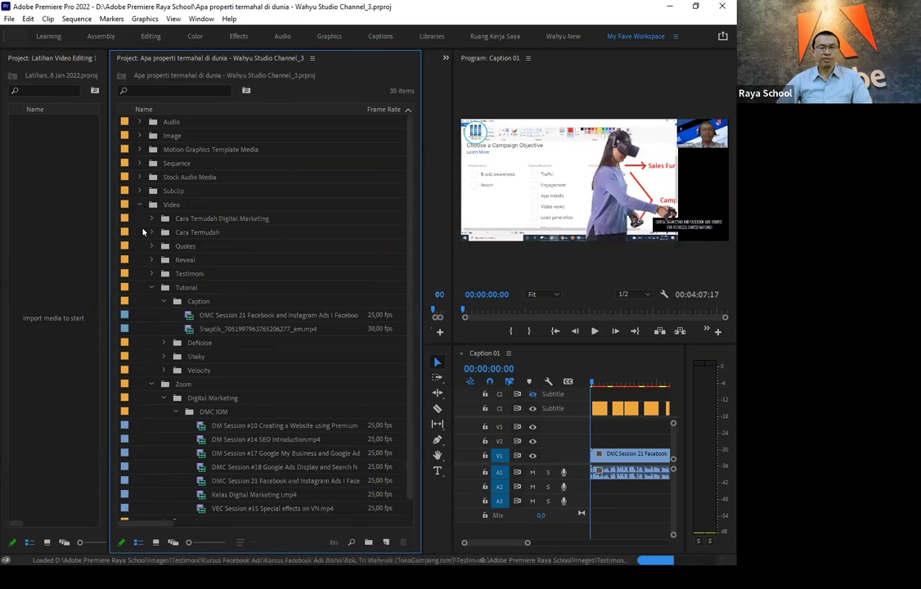
click(139, 204)
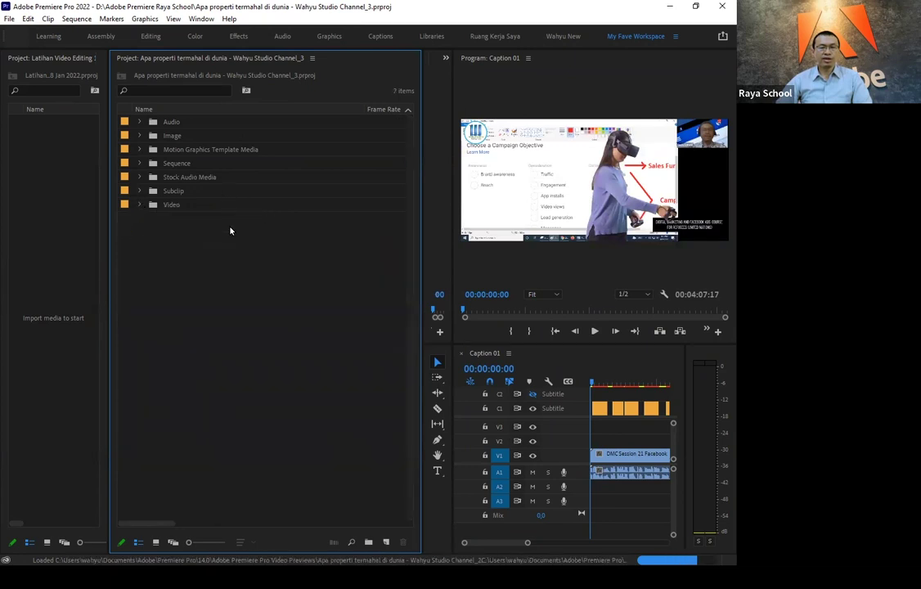
click(139, 122)
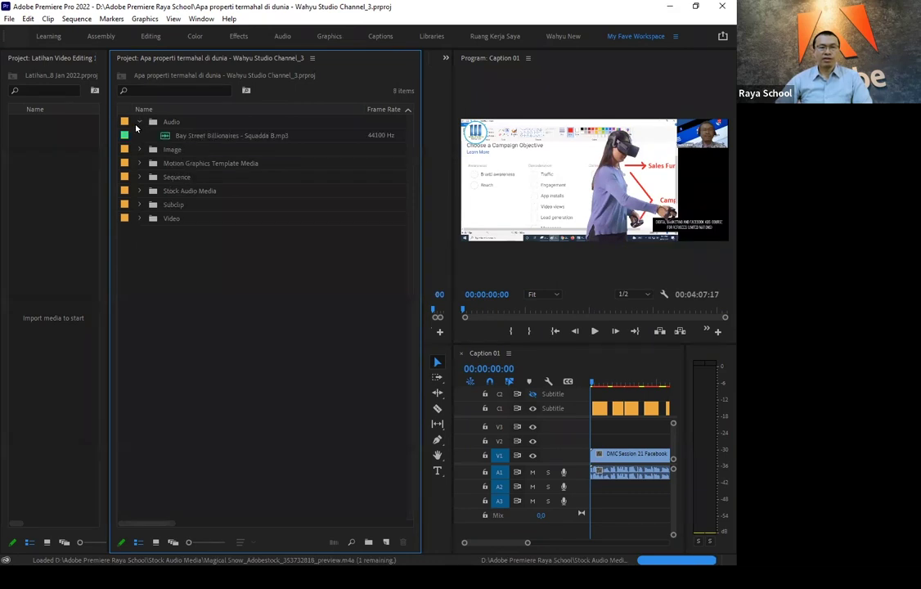
click(140, 123)
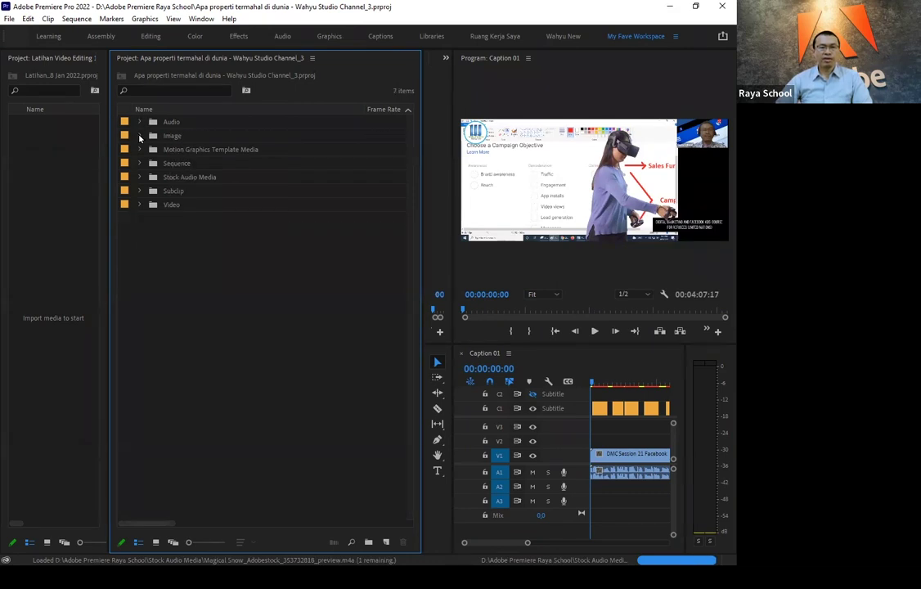
click(139, 136)
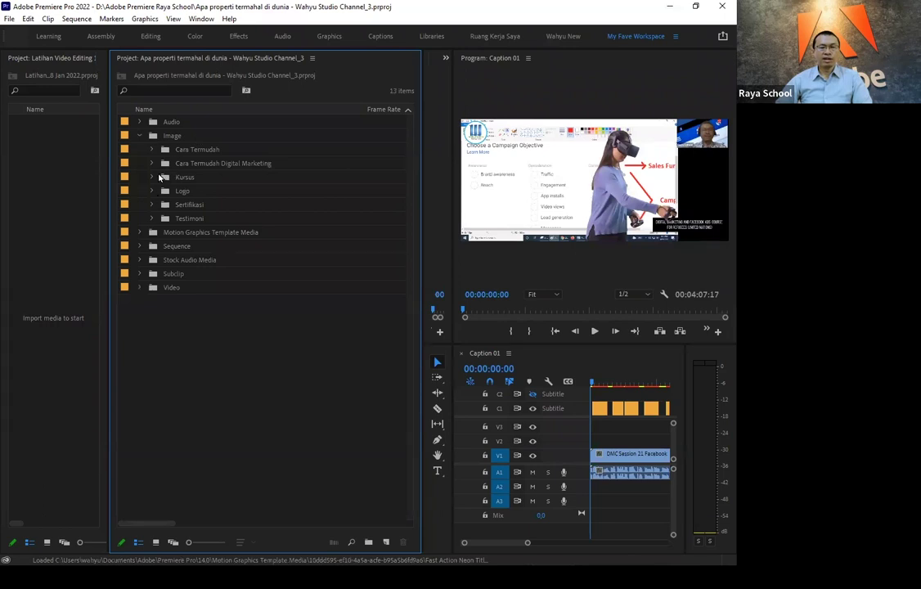
click(152, 177)
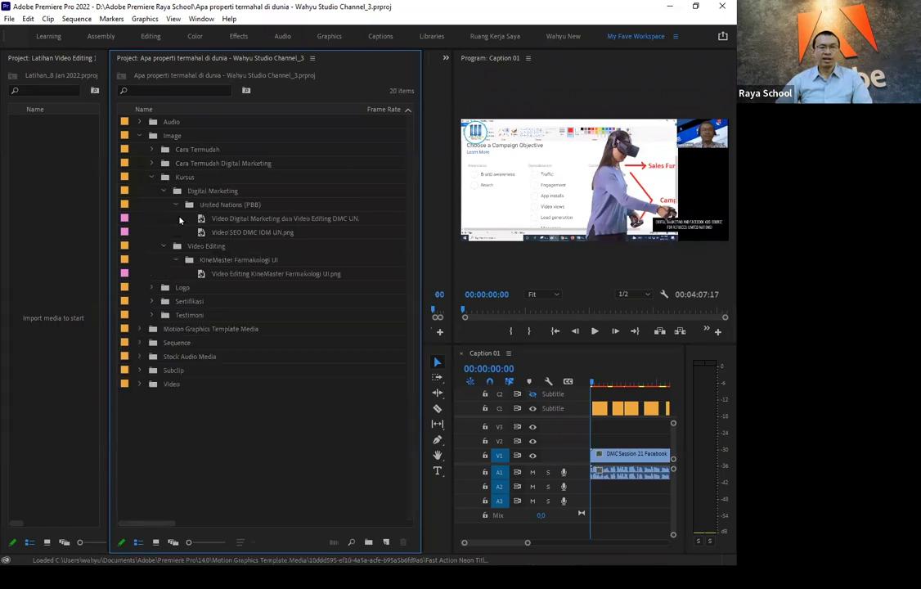
click(152, 173)
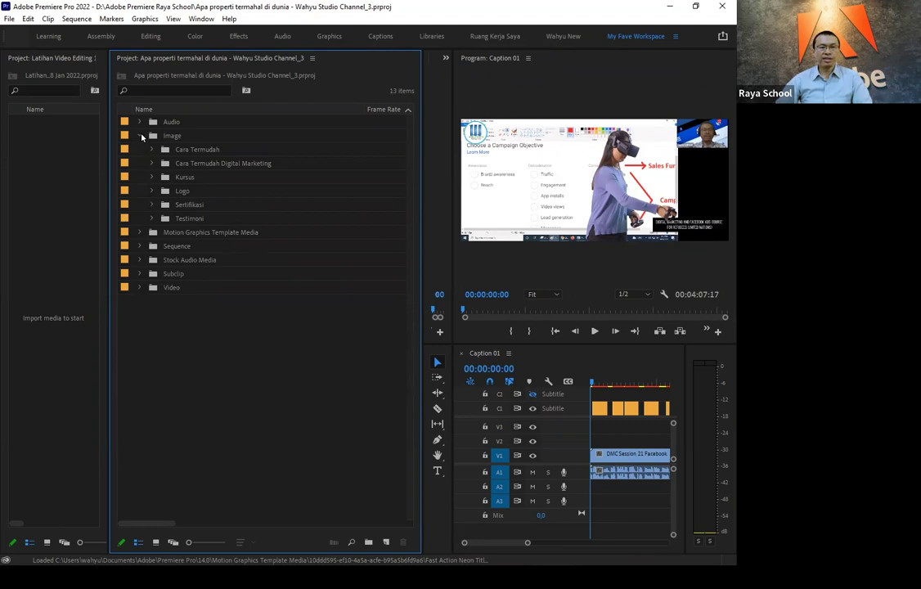
click(140, 136)
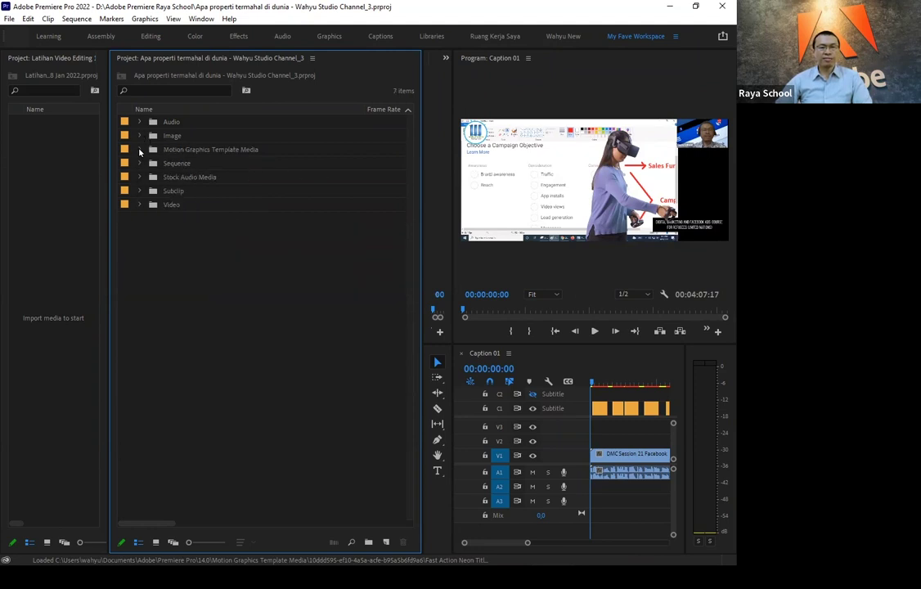
Expand and collapse the Motion Graphics Template Media, Sequence, Stock Audio Media, Subclip and Video bins
click(140, 150)
click(140, 150)
click(140, 165)
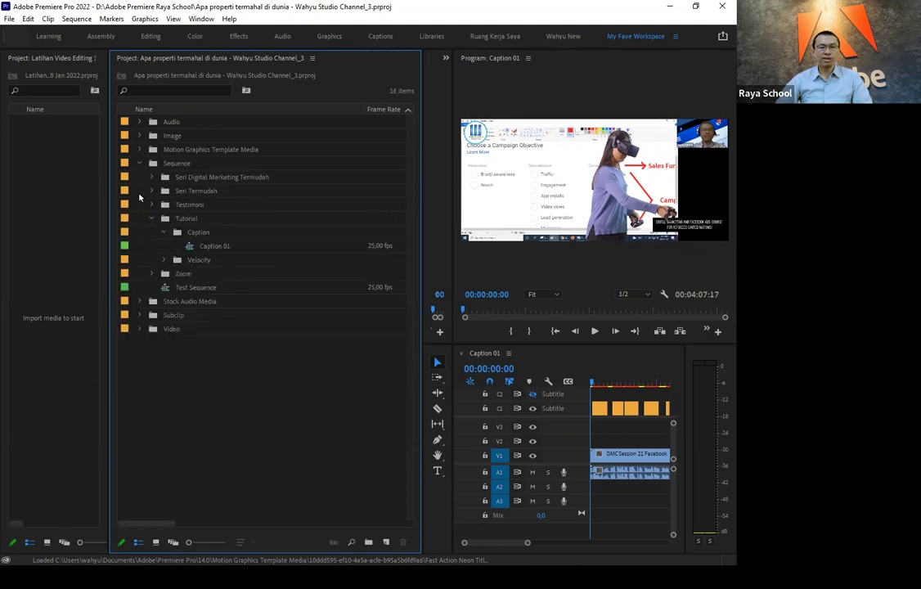
click(140, 163)
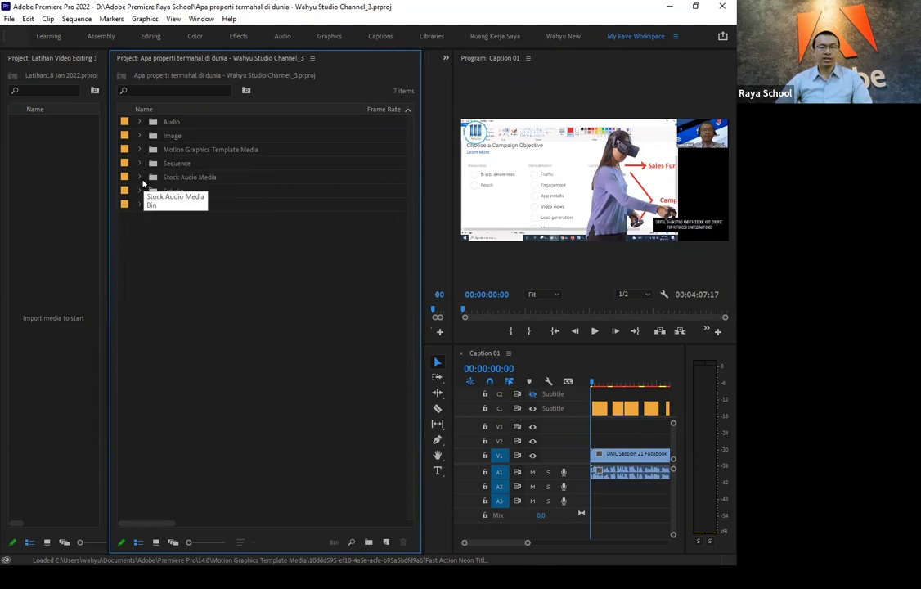
click(140, 177)
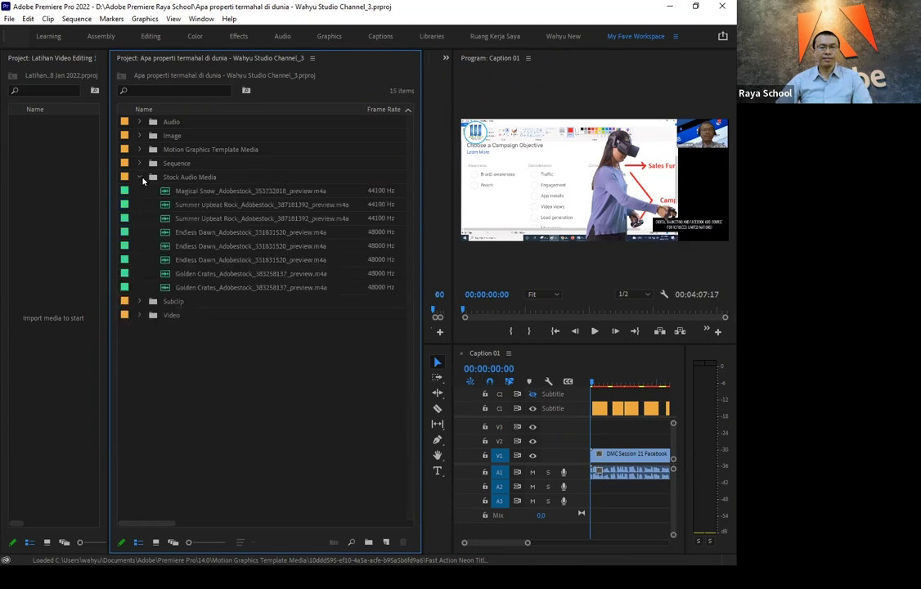
click(141, 179)
click(140, 192)
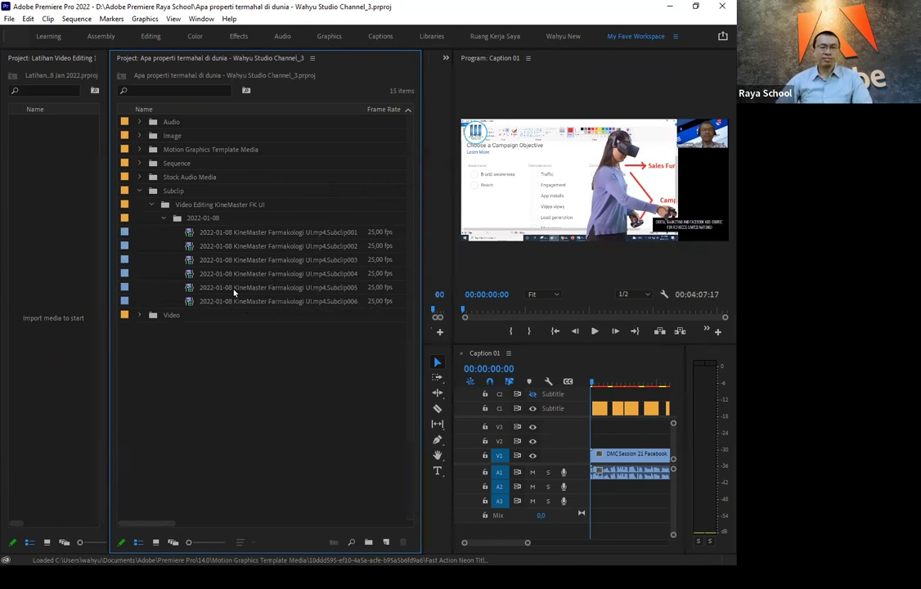
click(139, 192)
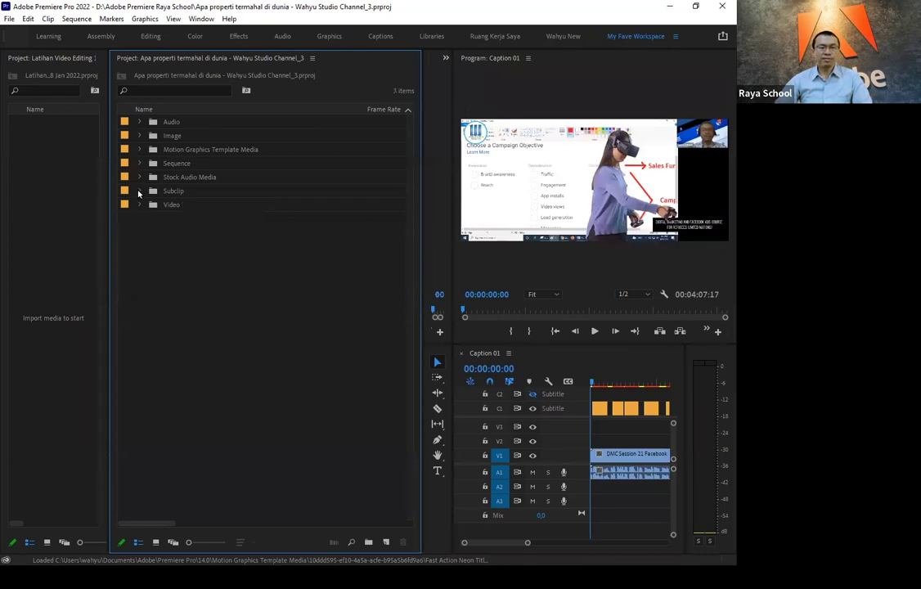
click(139, 204)
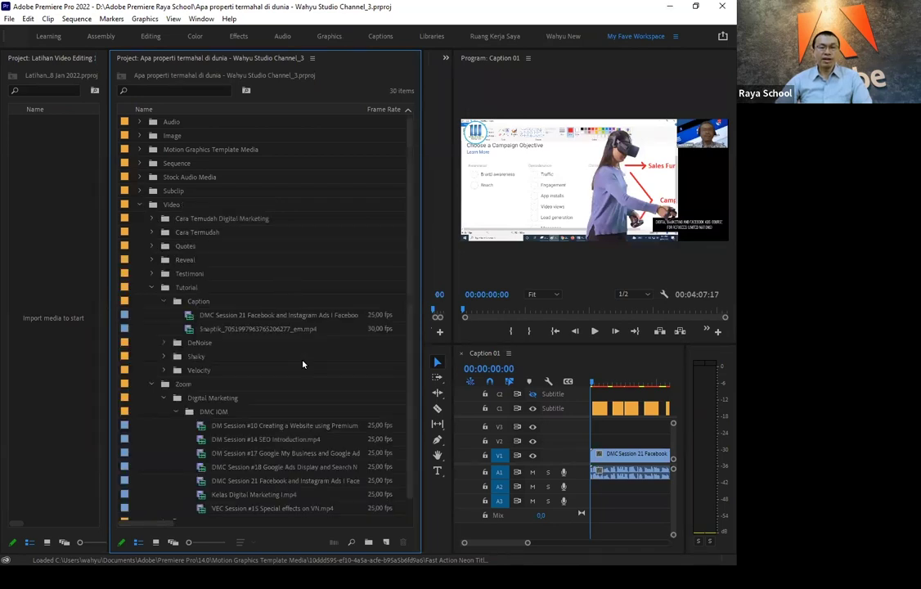
scroll(304, 364, down, 1)
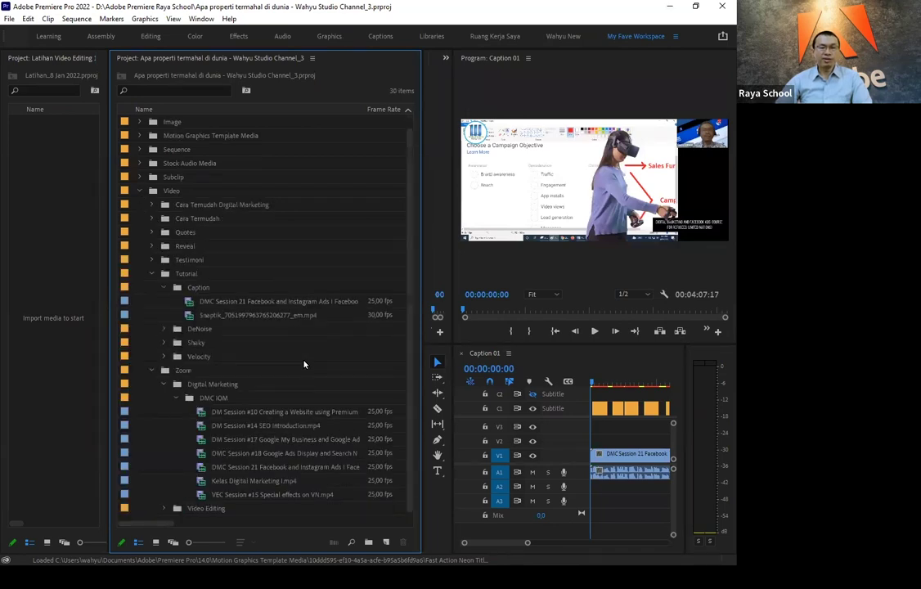
click(139, 191)
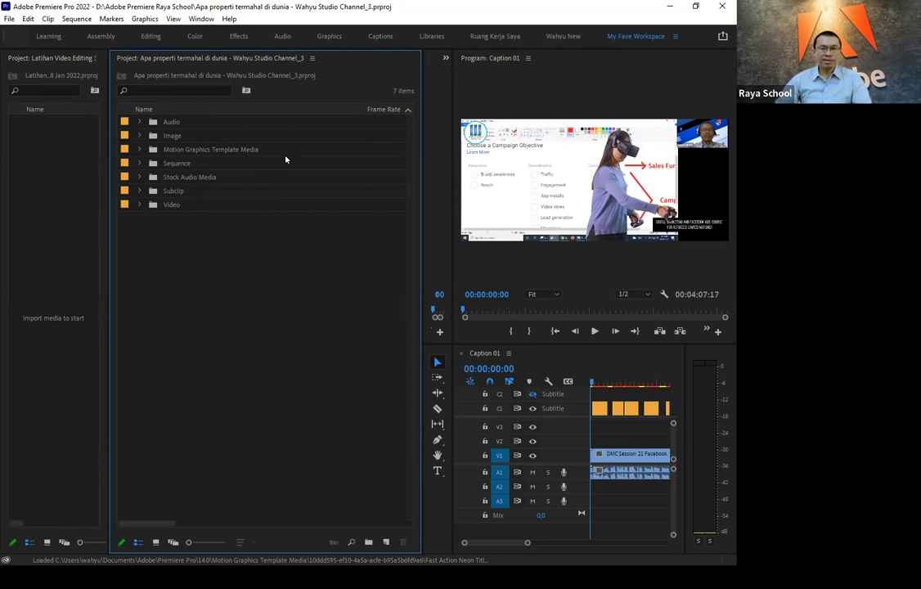
Close the Apa properti project panel and all other projects, keeping only Latihan Video Editing
click(311, 58)
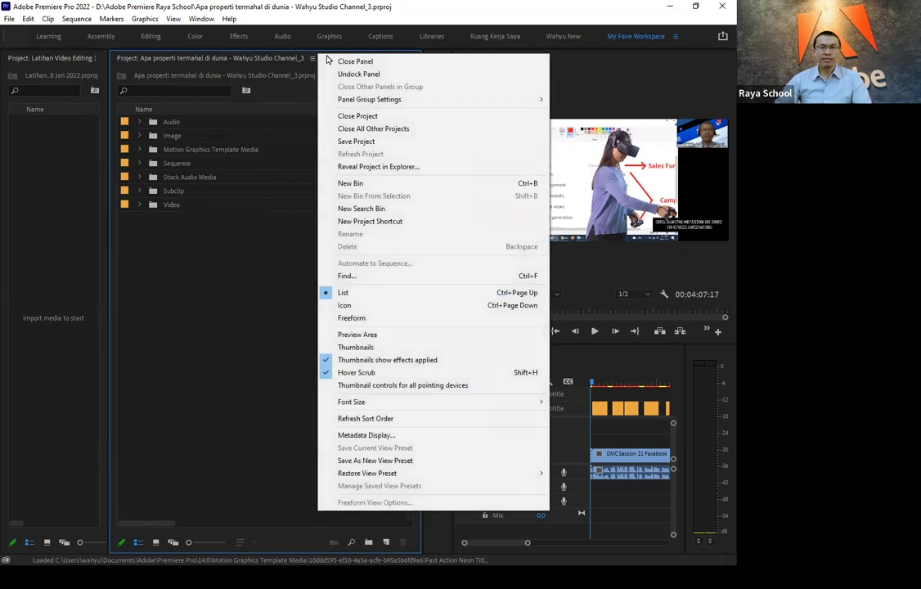
click(327, 60)
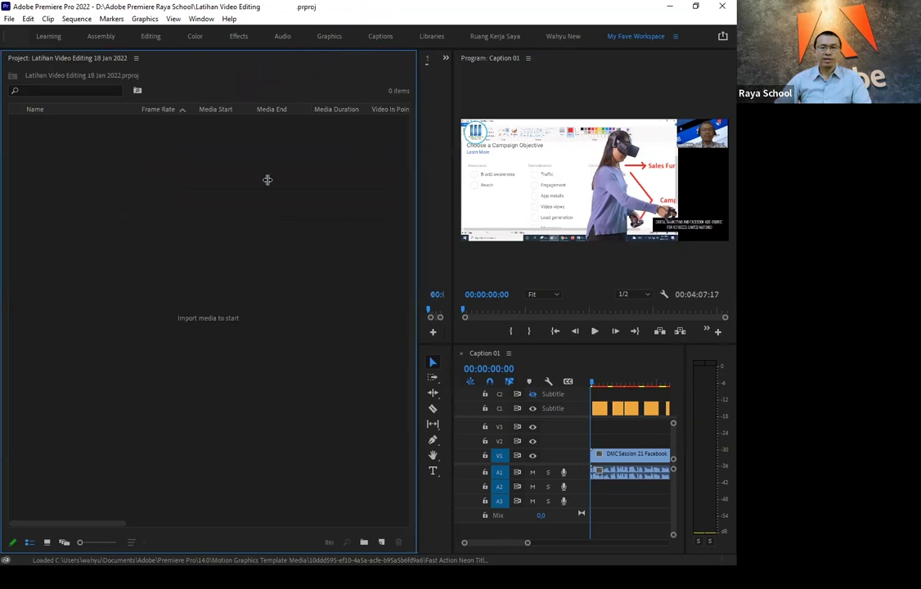
drag(422, 142, 127, 201)
click(9, 18)
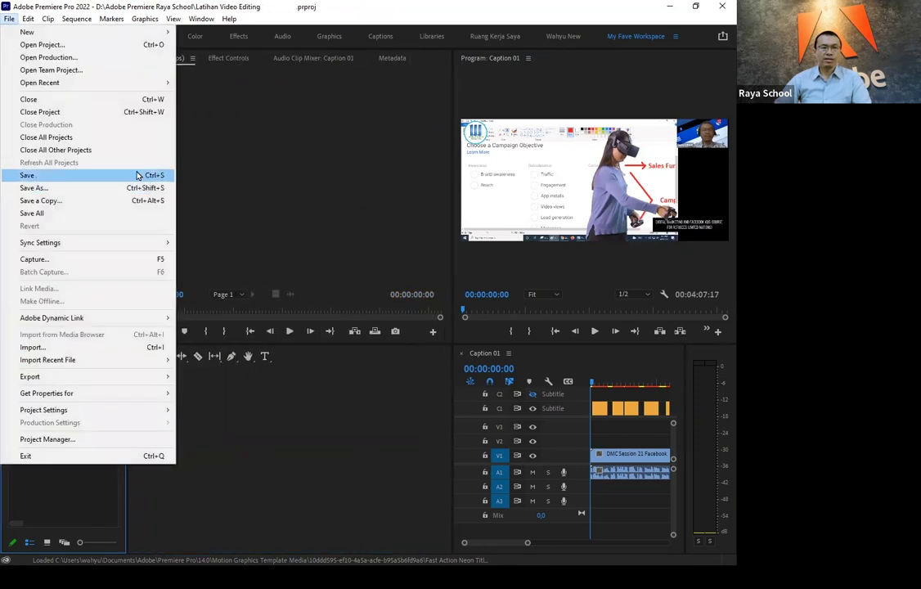
click(123, 155)
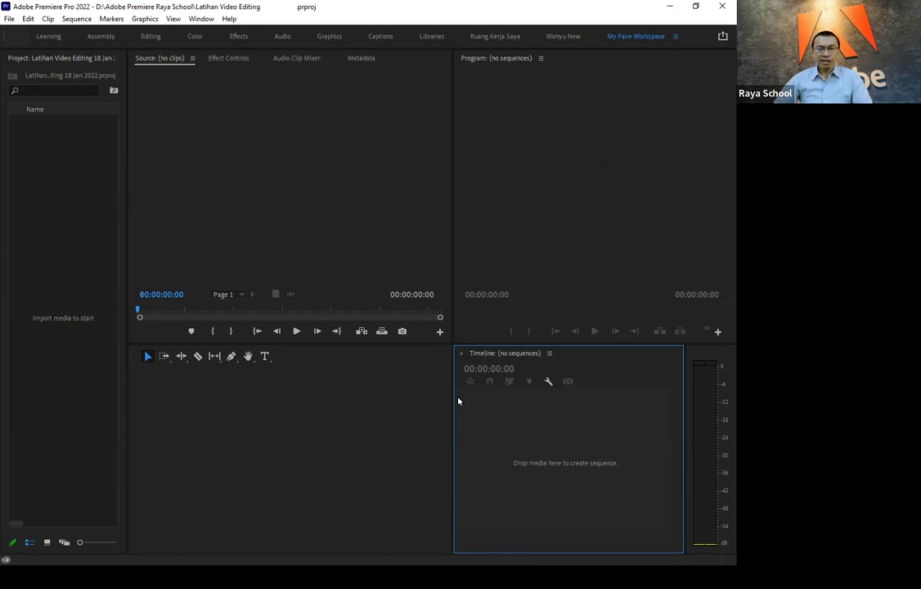
Widen the timeline area, then widen the File Explorer window
drag(455, 396, 163, 419)
click(382, 457)
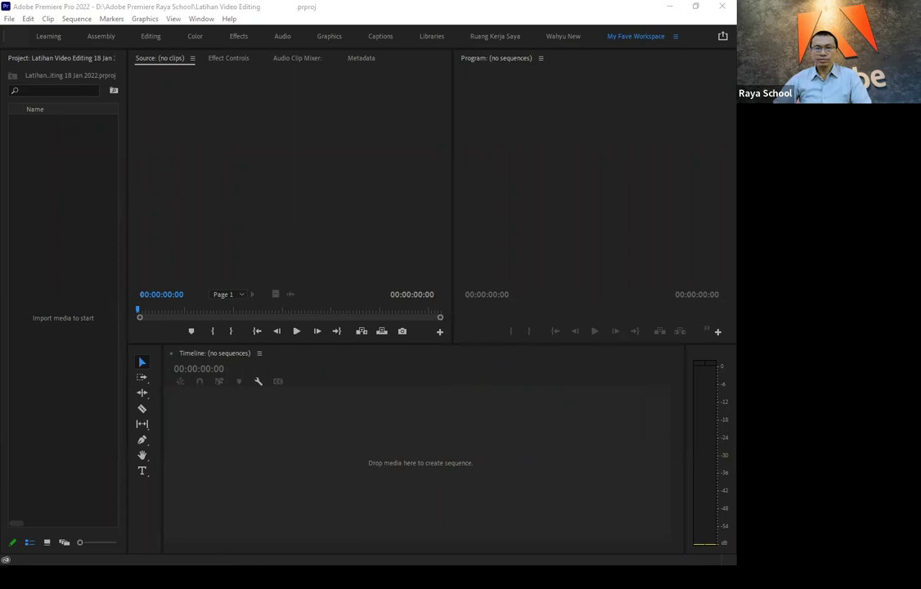
drag(341, 230, 589, 230)
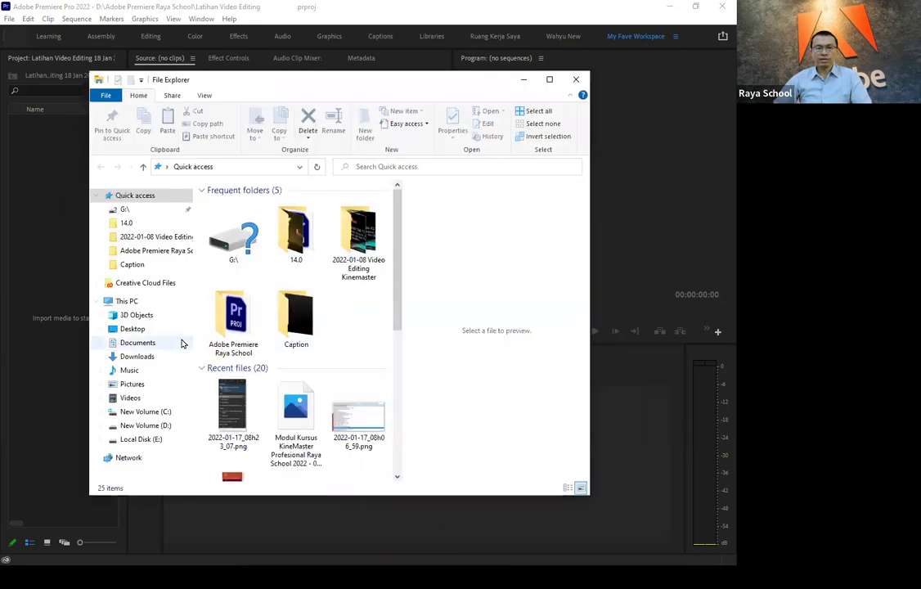
Import logo-raya-school (1).png from D:\Adobe Premiere Raya School\Images\Logo into the project
click(140, 425)
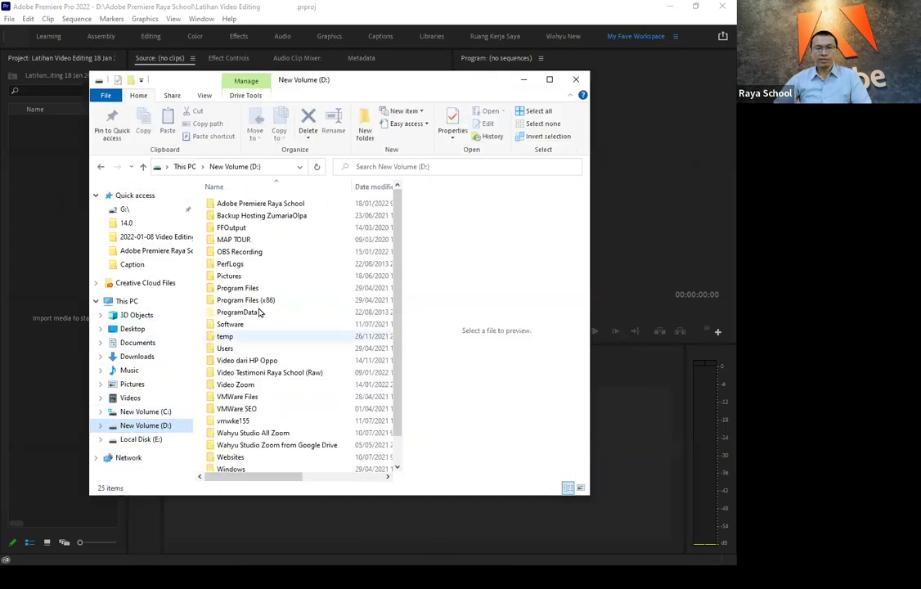
double_click(275, 205)
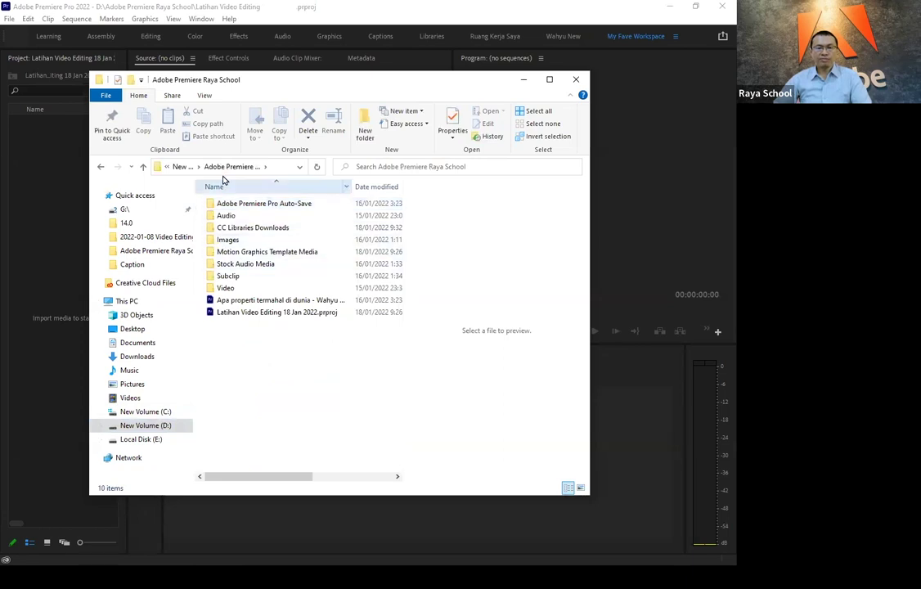
drag(295, 79, 369, 74)
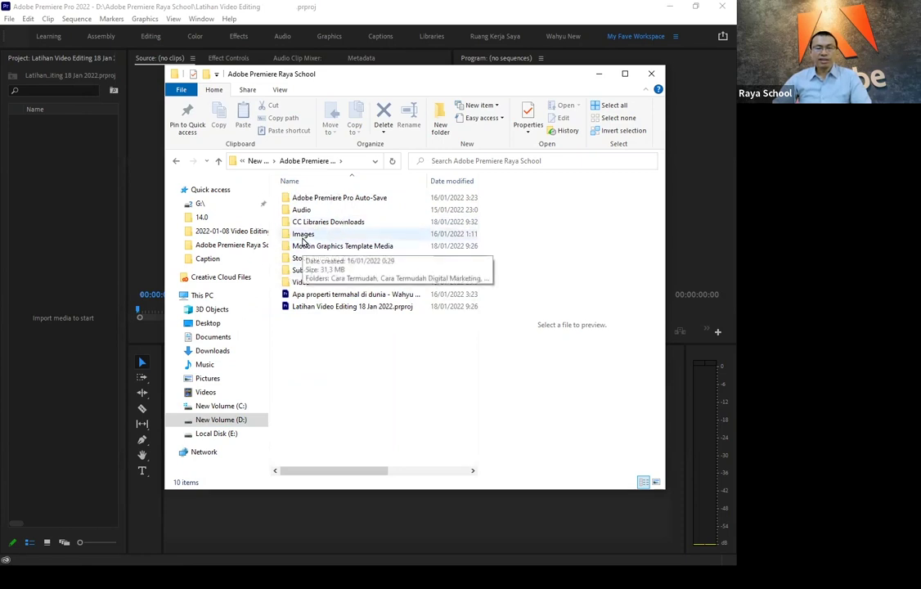
double_click(302, 235)
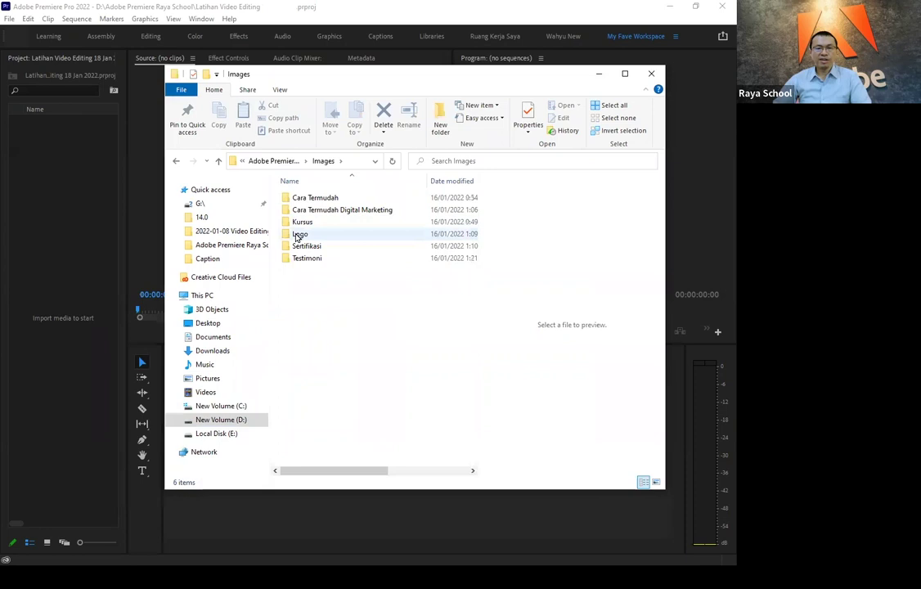
double_click(301, 236)
mouse_move(327, 210)
mouse_down()
mouse_move(48, 217)
mouse_move(42, 185)
mouse_up()
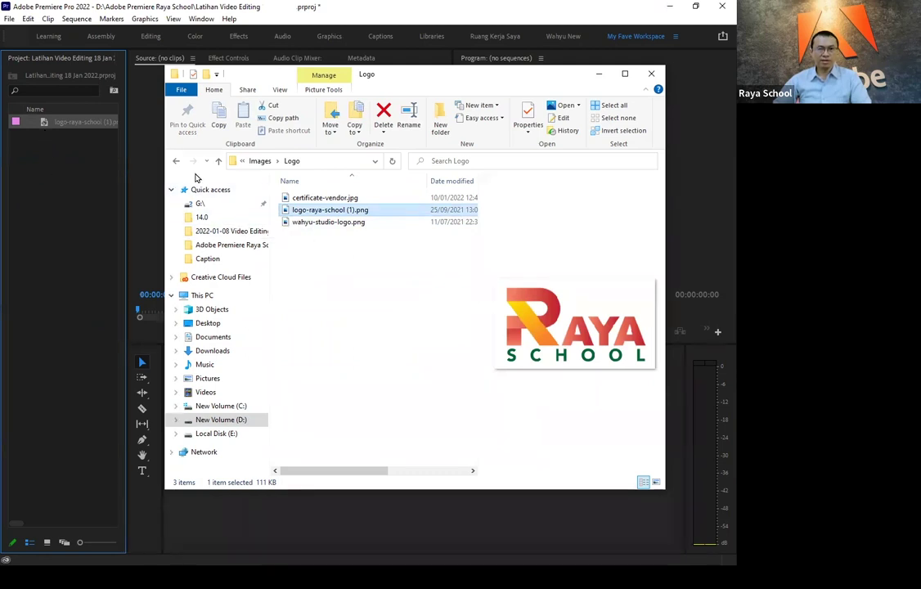
Import the first testimonial video from Video\Testimoni\Raya School\Google Ads into the project
click(176, 160)
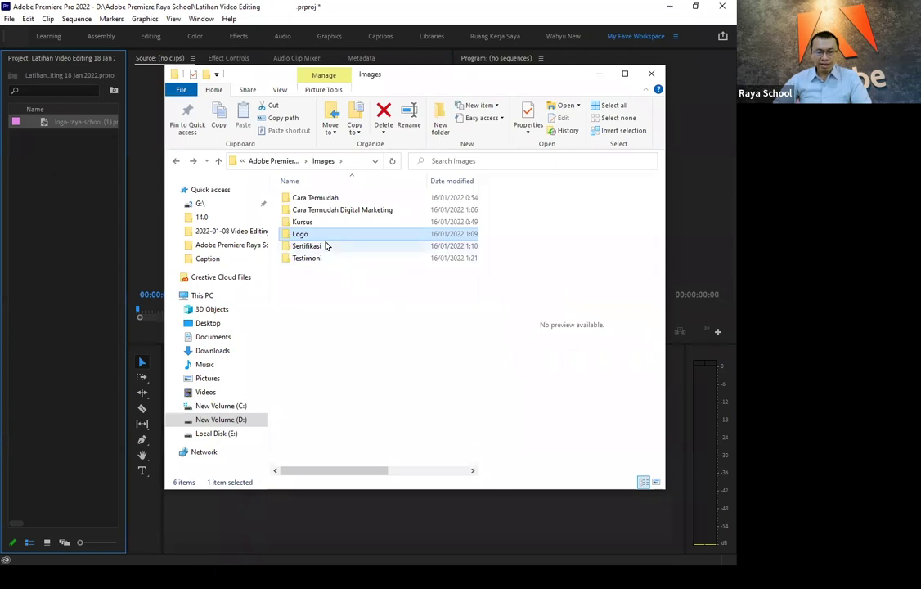
click(279, 161)
double_click(305, 283)
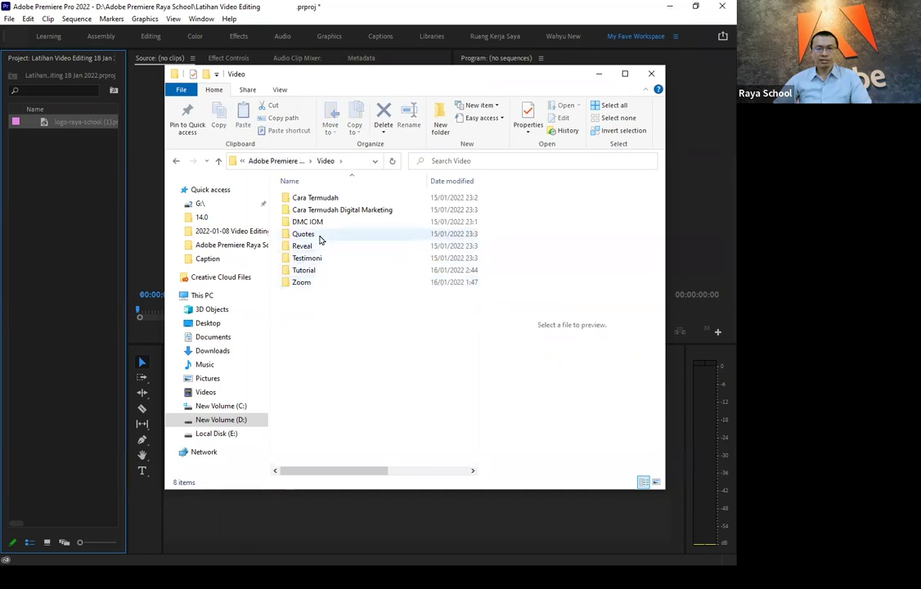
double_click(318, 257)
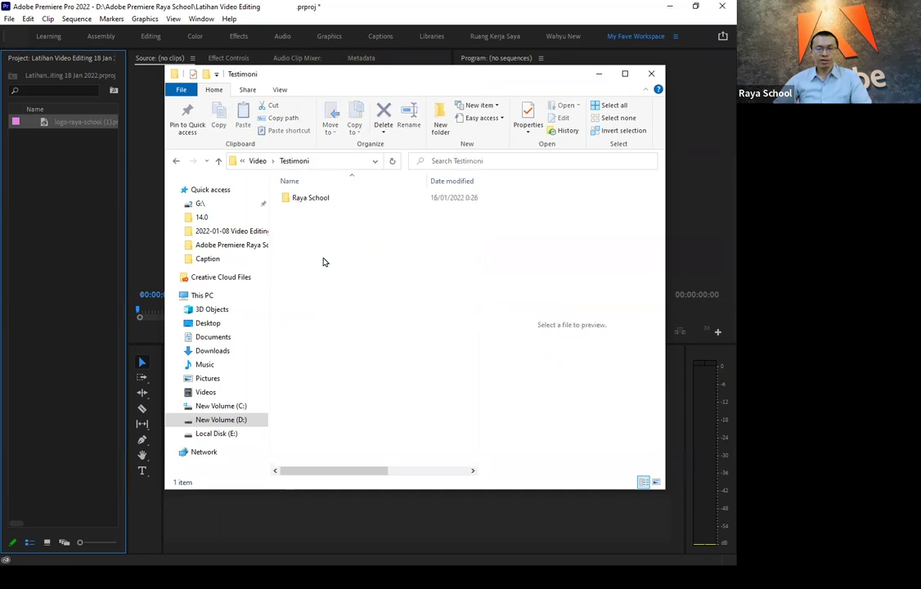
double_click(322, 201)
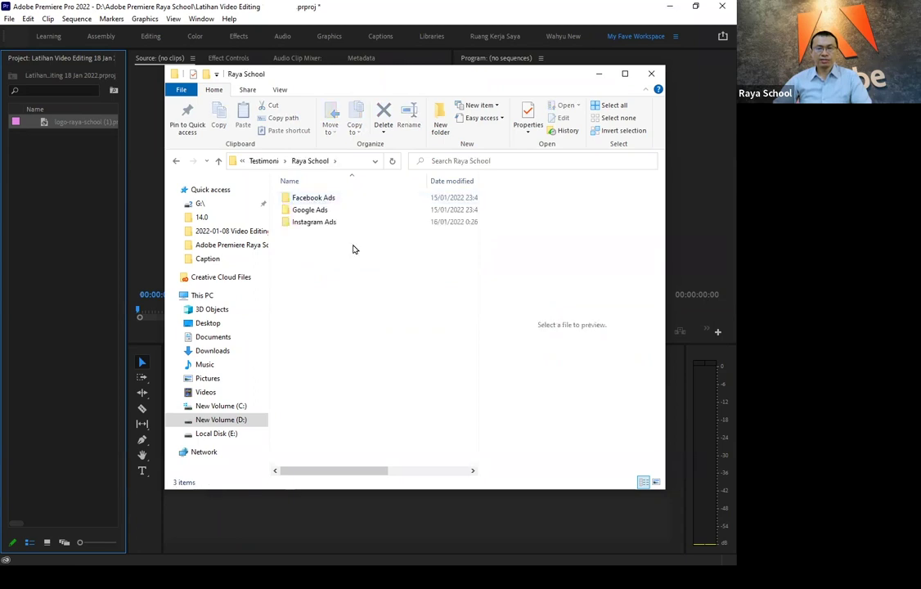
double_click(314, 208)
double_click(325, 199)
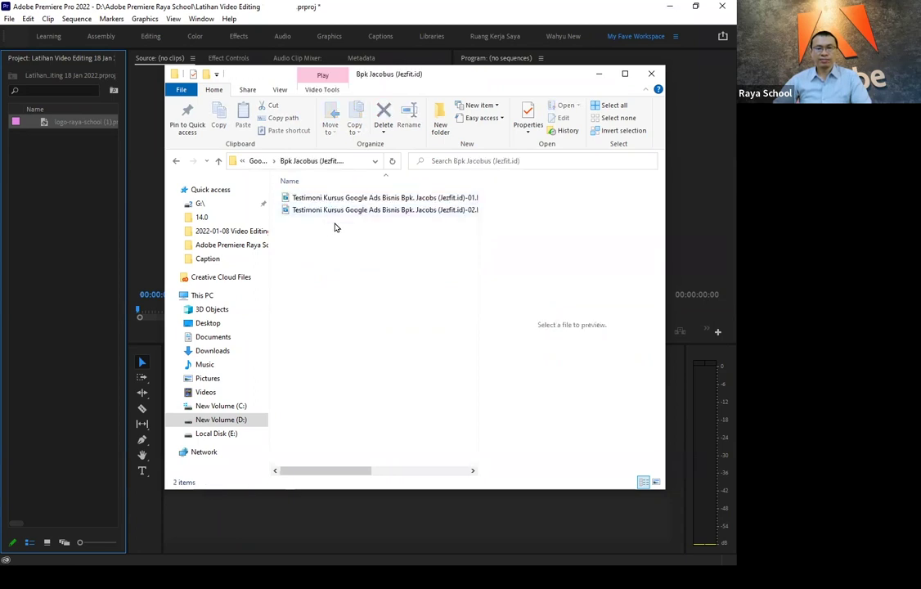
drag(332, 198, 113, 206)
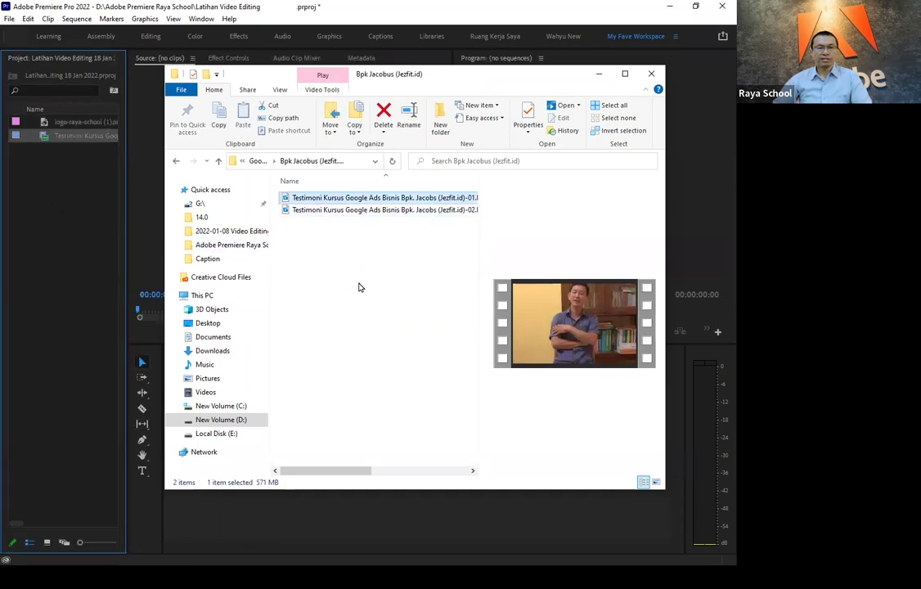
Import the Bay Street Billionaires mp3 from the Audio folder, then minimize File Explorer
click(174, 164)
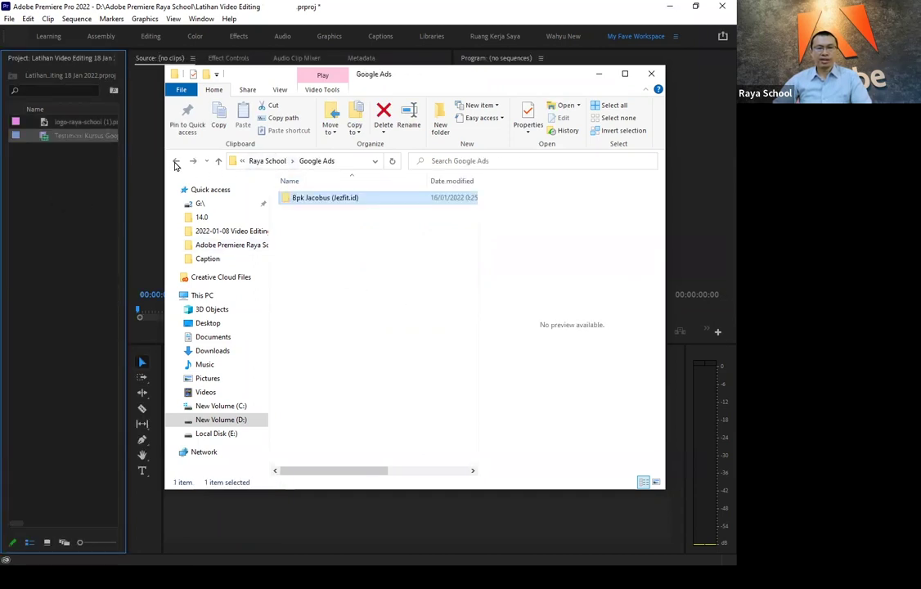
click(174, 165)
click(175, 164)
click(175, 165)
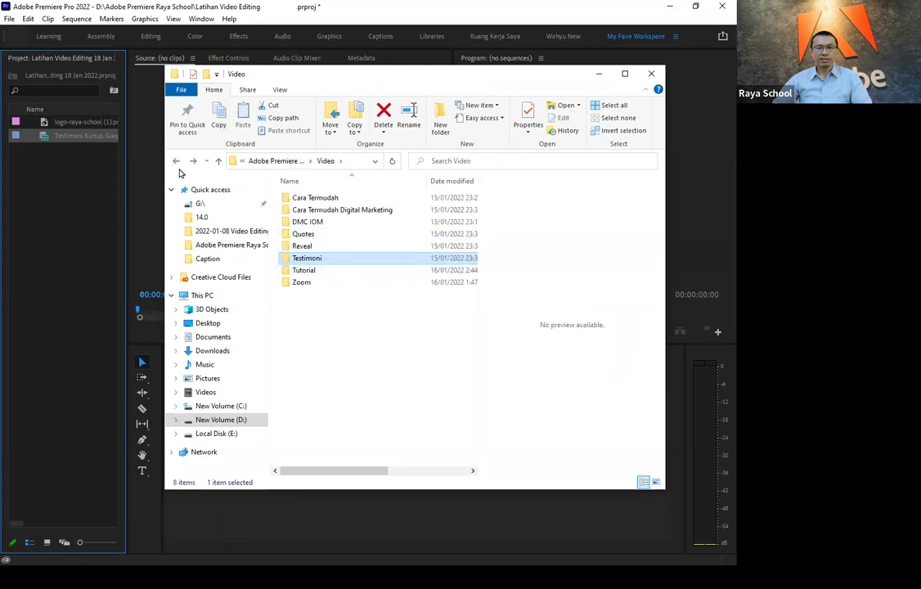
click(175, 164)
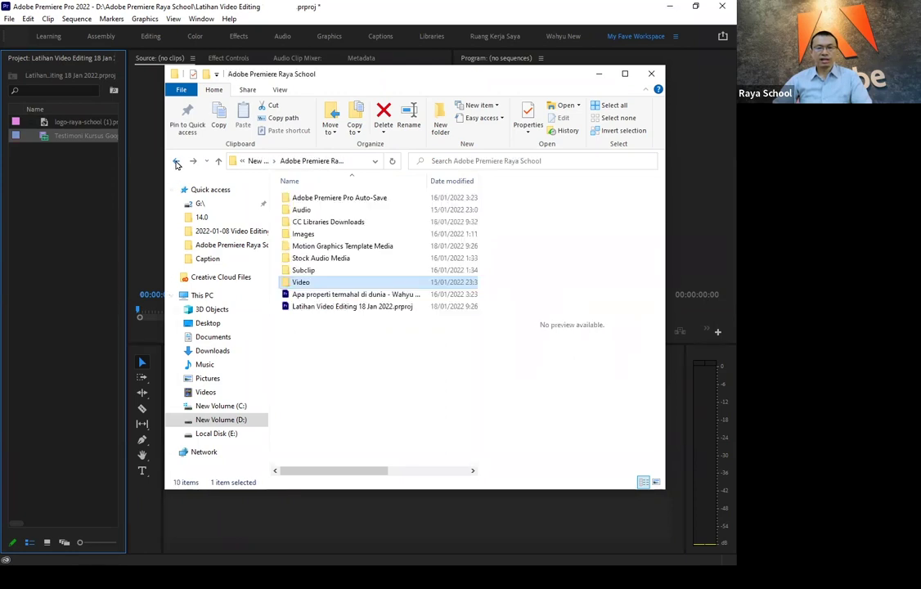
double_click(303, 211)
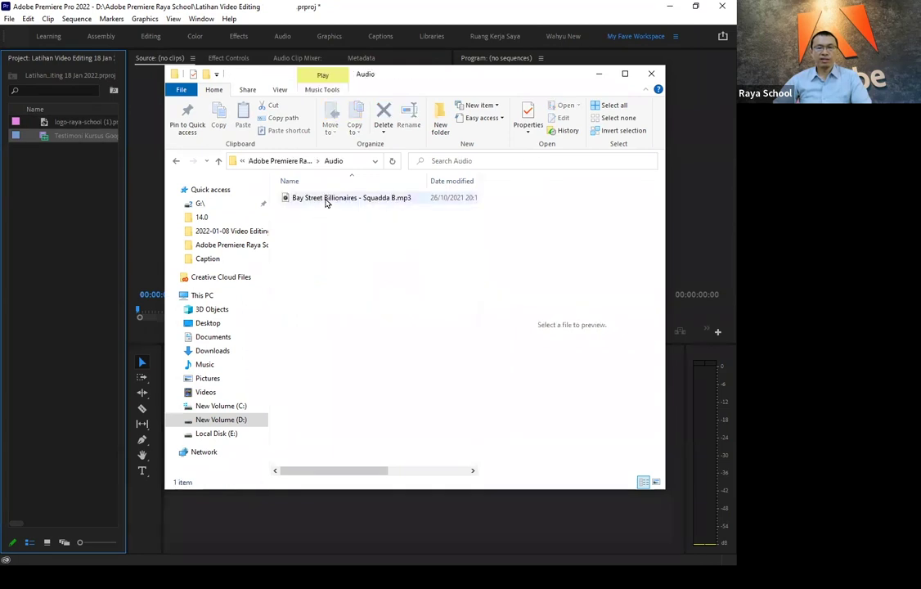
drag(326, 199, 63, 201)
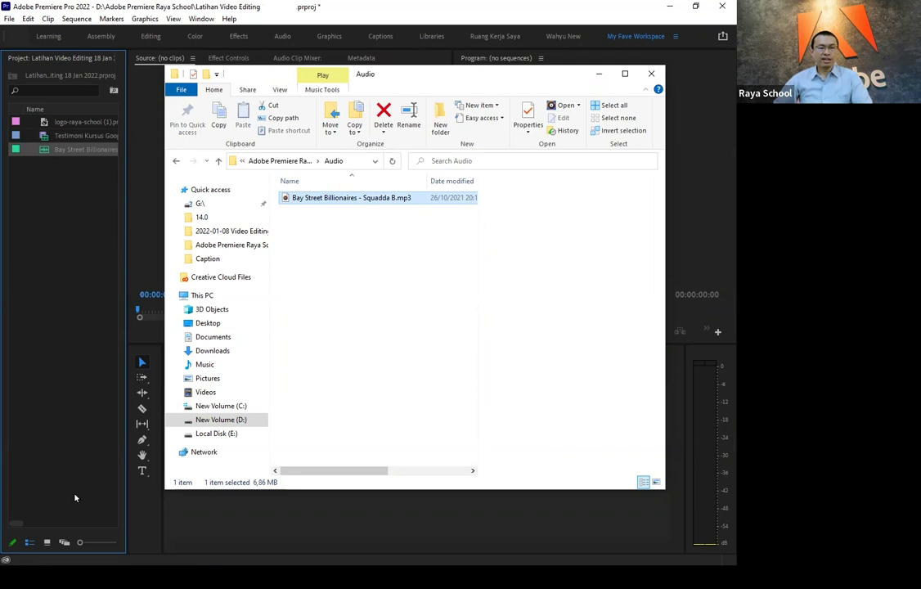
click(599, 73)
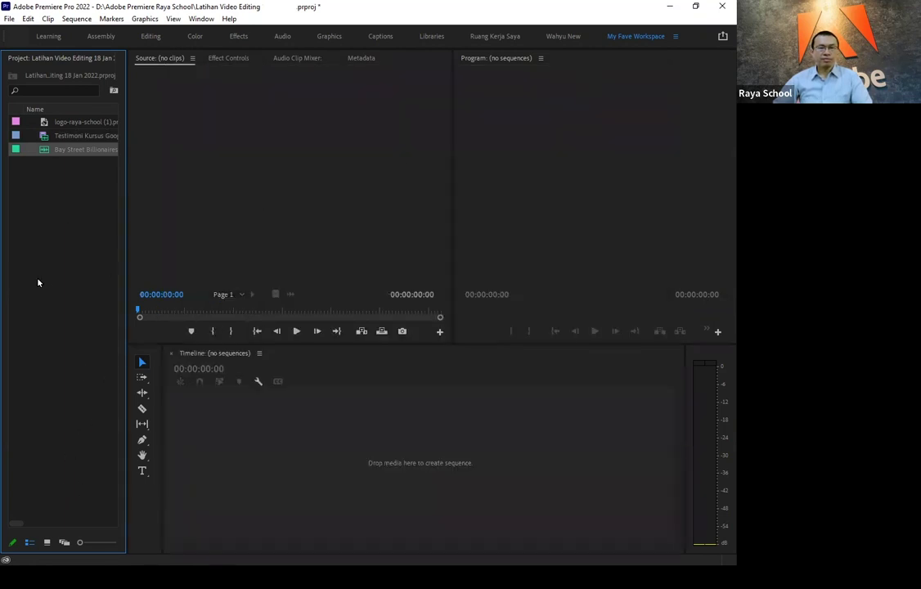
Widen the Project panel and create two new bins named Image and Video
click(101, 175)
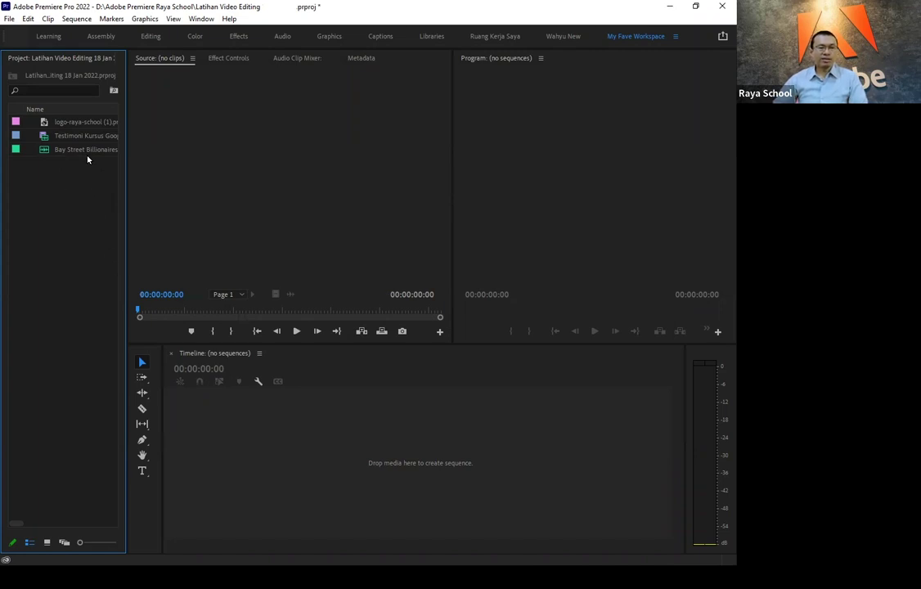
drag(127, 260, 233, 212)
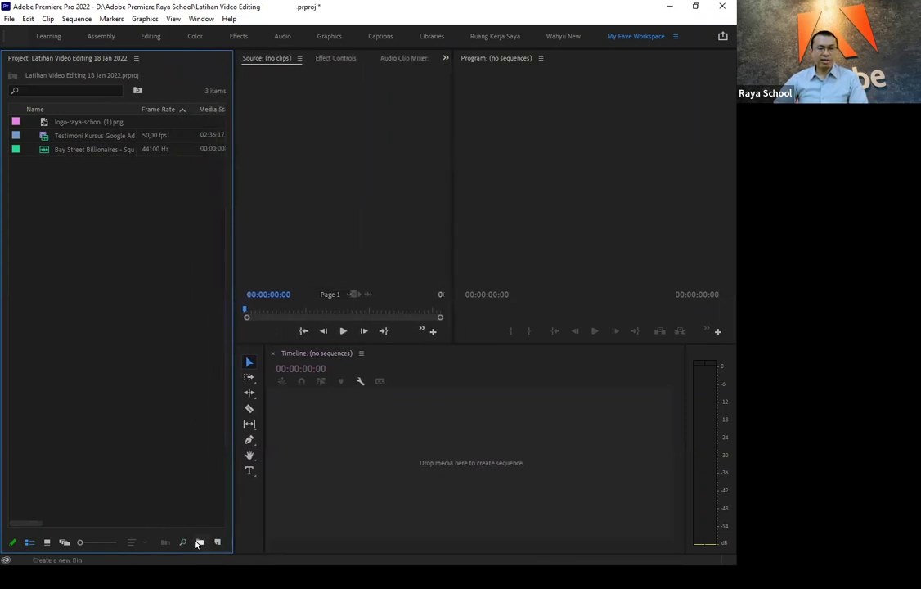
click(200, 544)
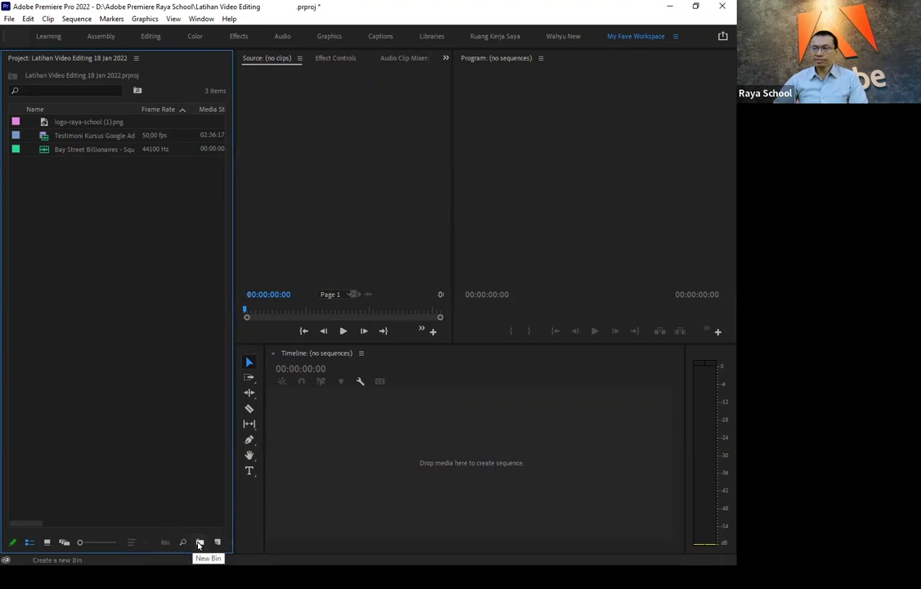
click(200, 544)
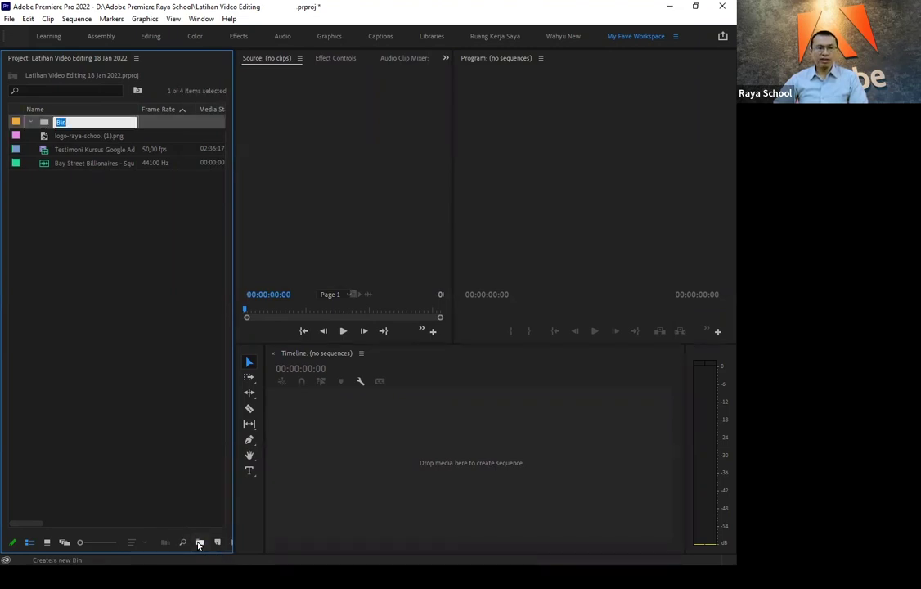
text(Image)
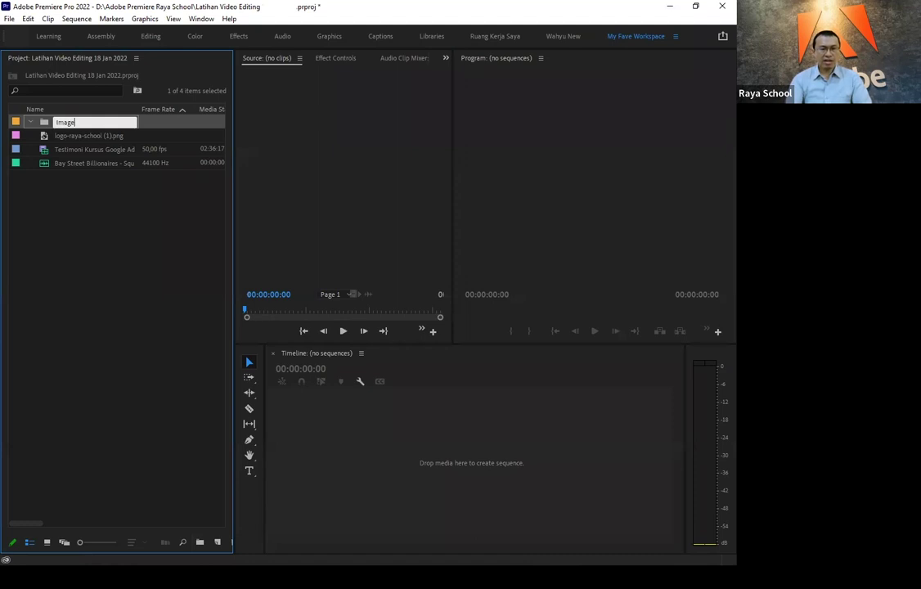
key(Tab)
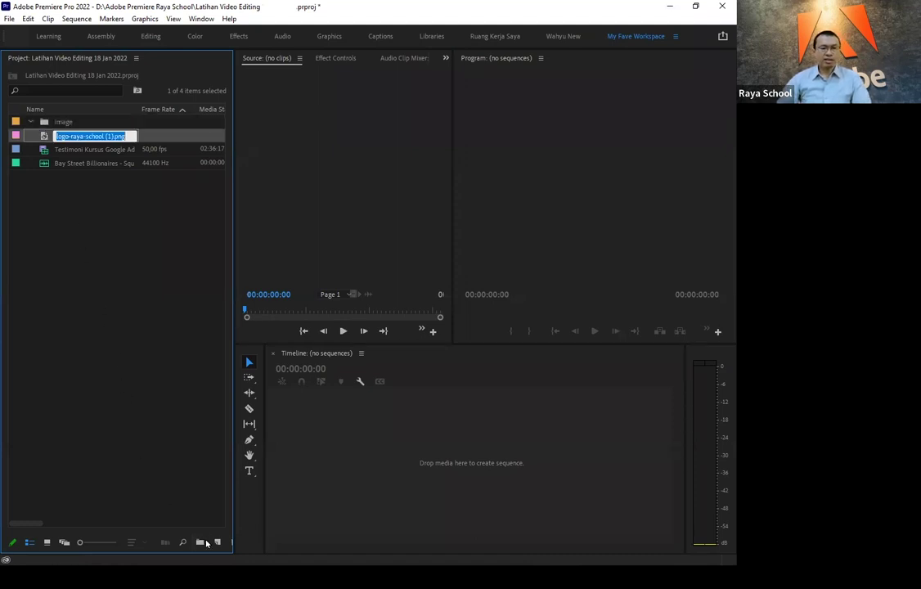
click(201, 544)
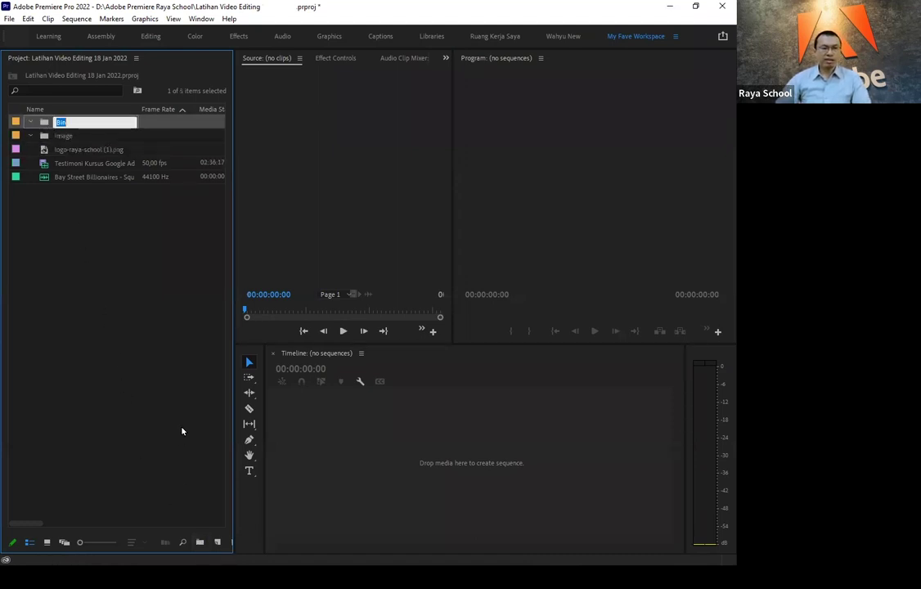
text(Video)
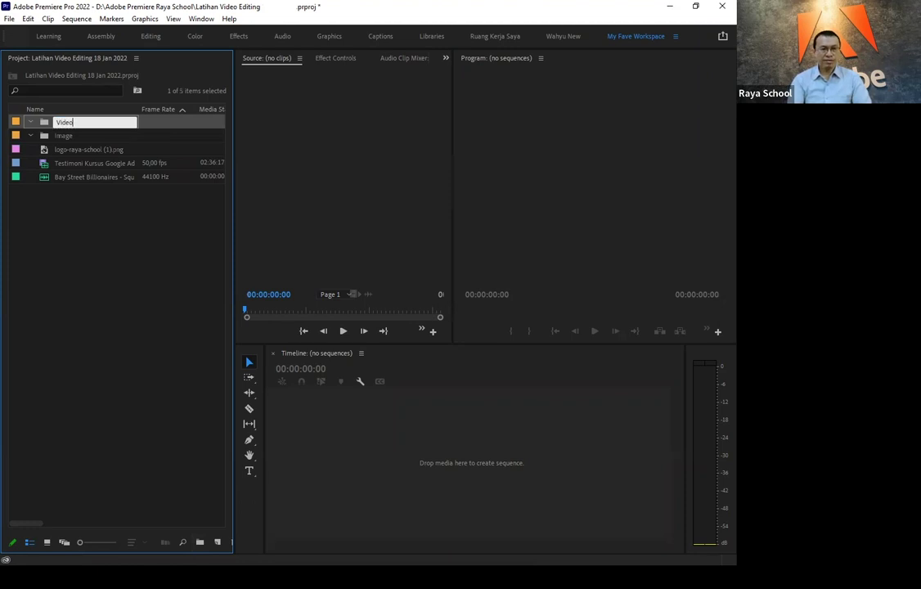
key(Tab)
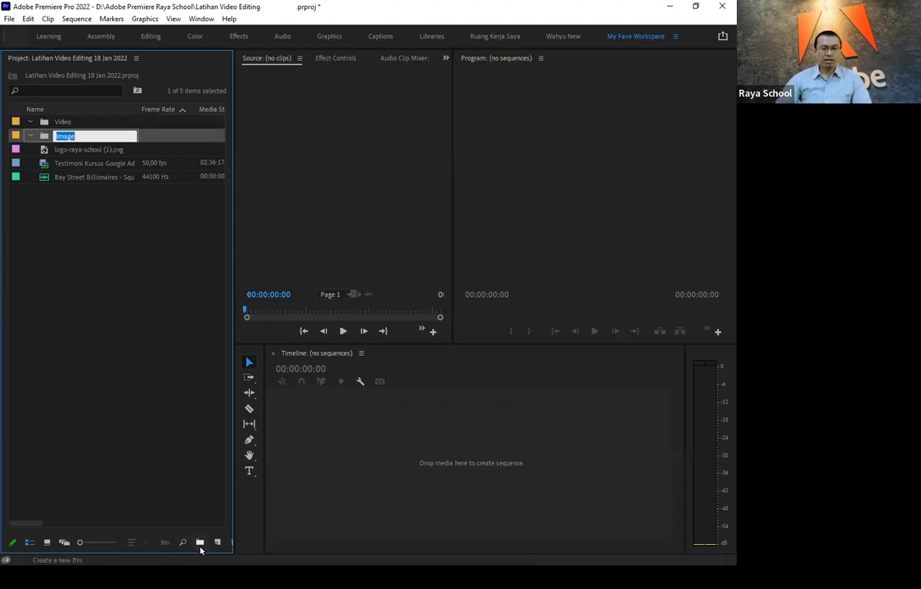
Add an Audio bin and move the logo png into a bin, then delete the misplaced Audio bin
click(200, 544)
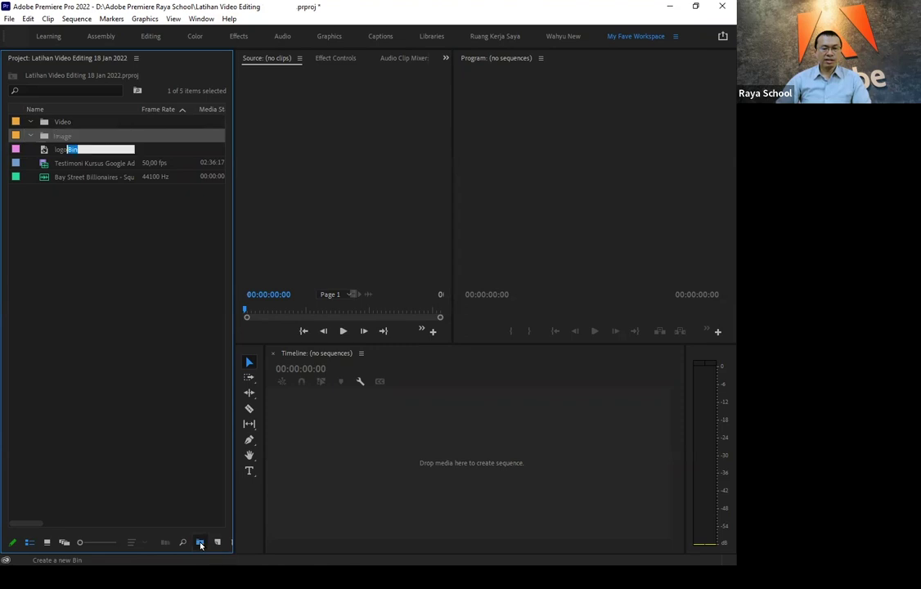
text(Audio)
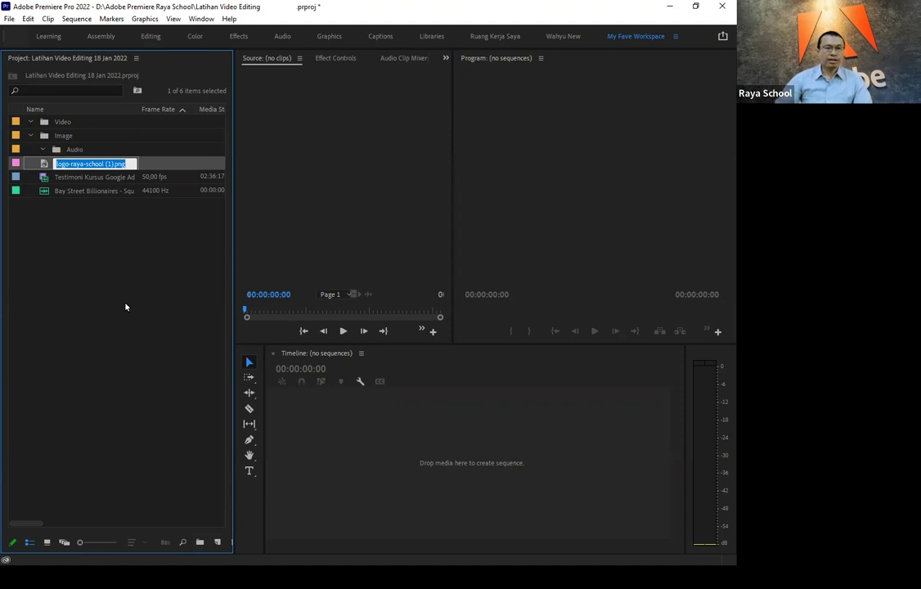
click(110, 263)
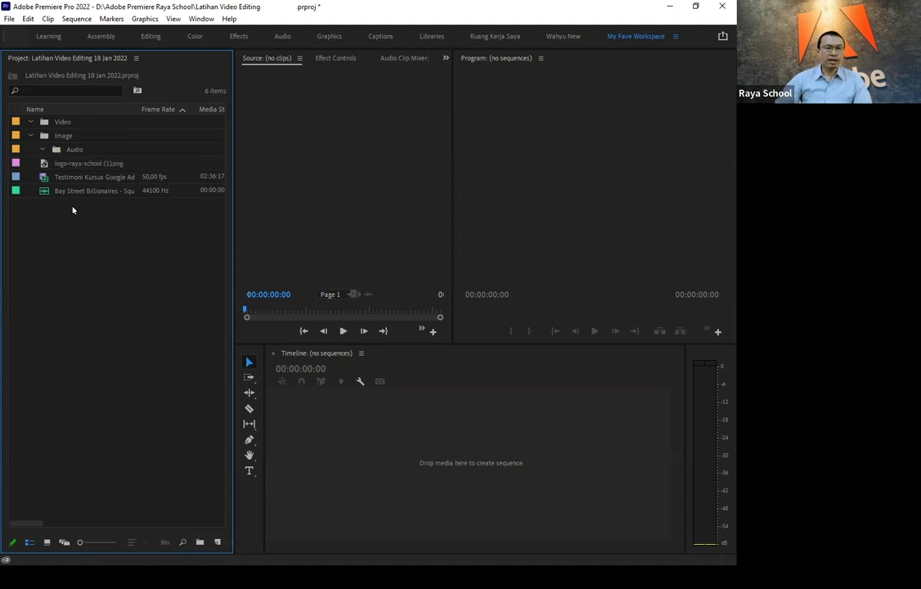
click(44, 165)
drag(44, 165, 53, 122)
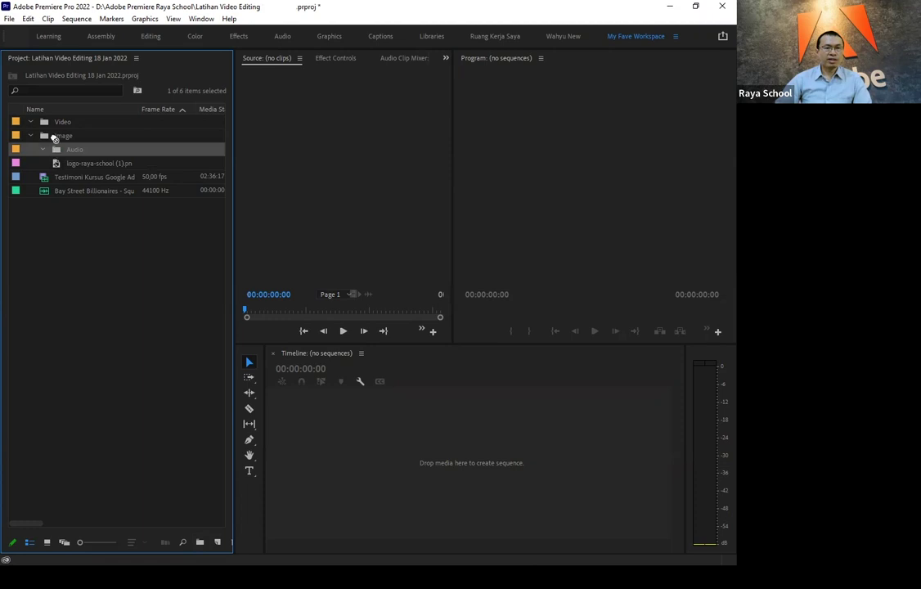
mouse_move(28, 125)
mouse_down()
mouse_move(19, 198)
mouse_move(54, 123)
mouse_move(27, 119)
mouse_move(49, 186)
mouse_move(38, 148)
mouse_move(76, 169)
mouse_move(79, 154)
mouse_up()
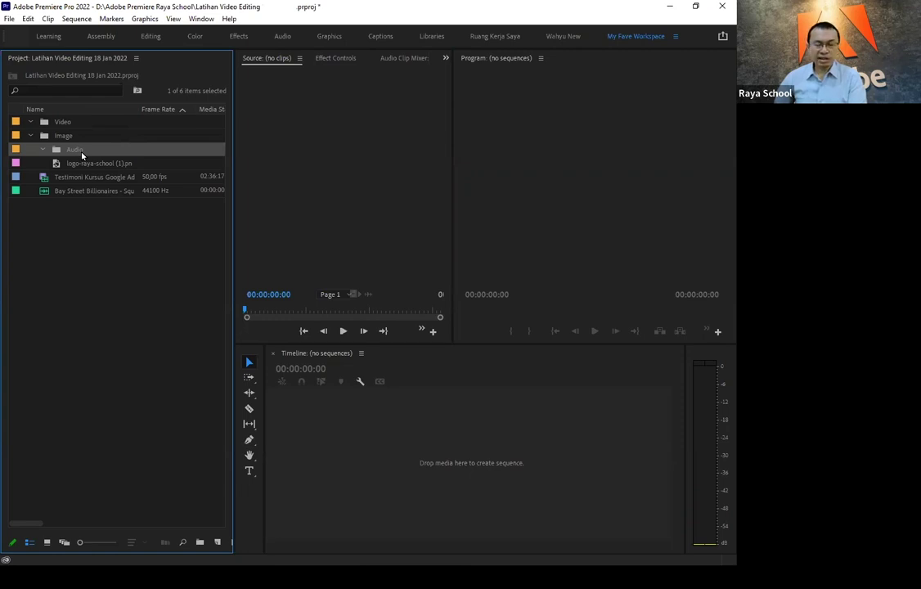
key(Delete)
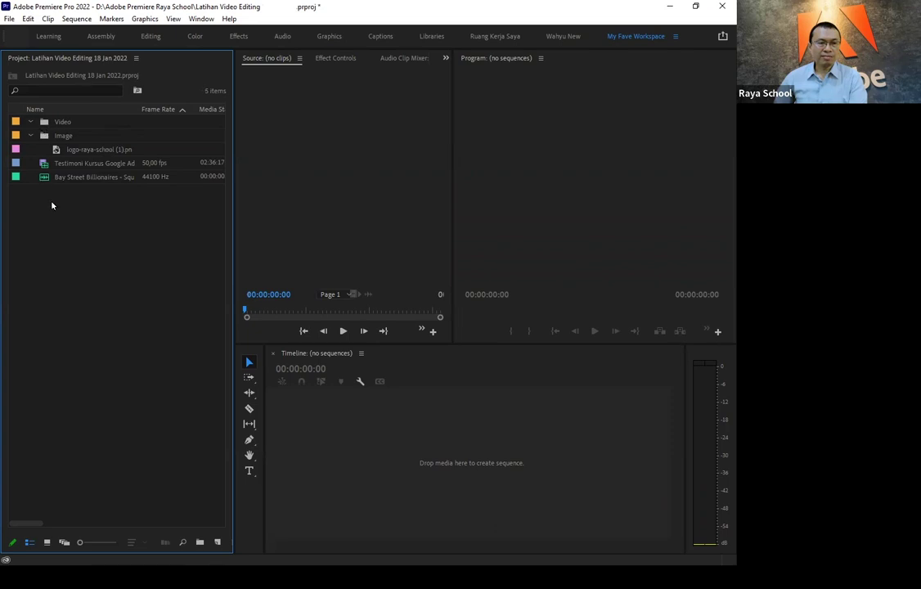
Recreate a top-level Audio bin, then file the video under Video and the mp3 under Audio
click(200, 542)
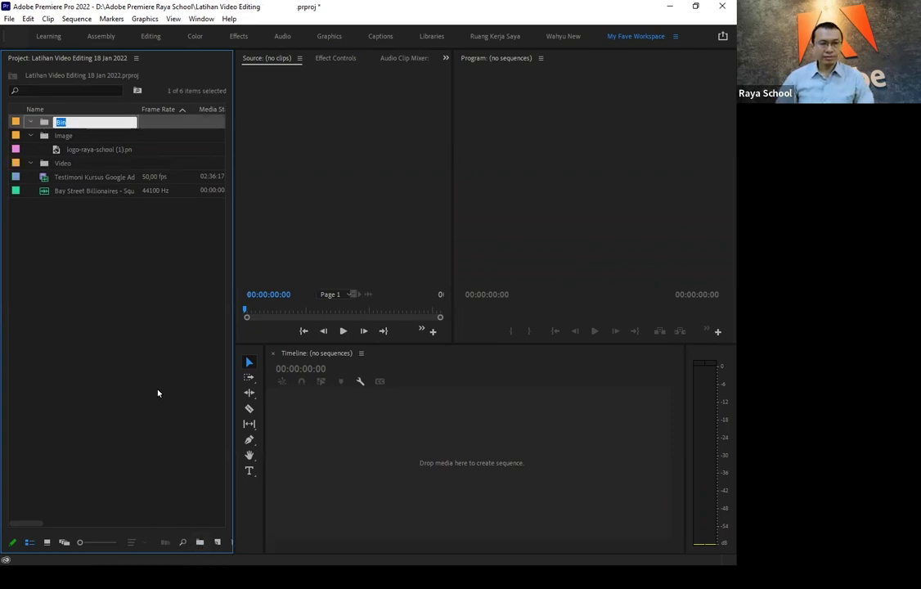
text(Audio)
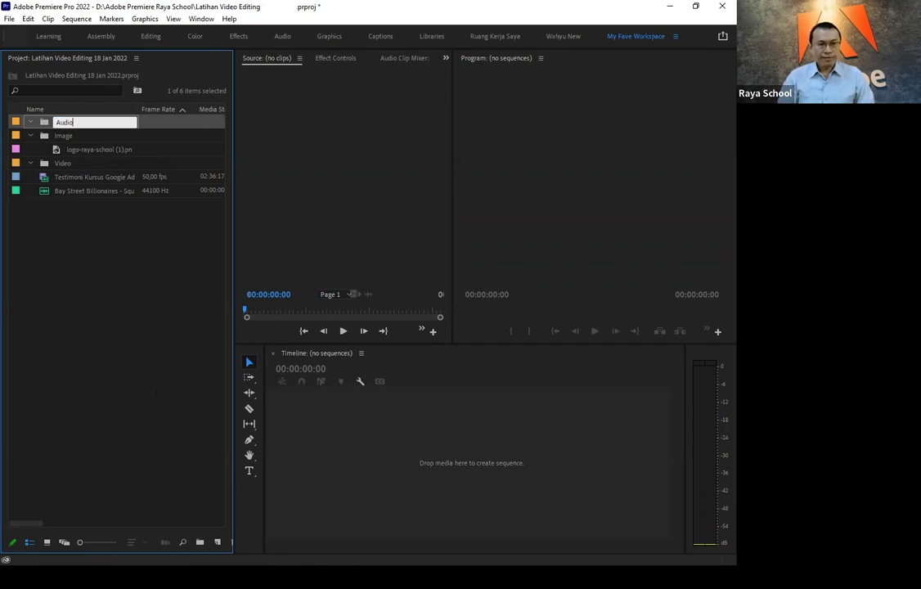
key(Return)
click(156, 384)
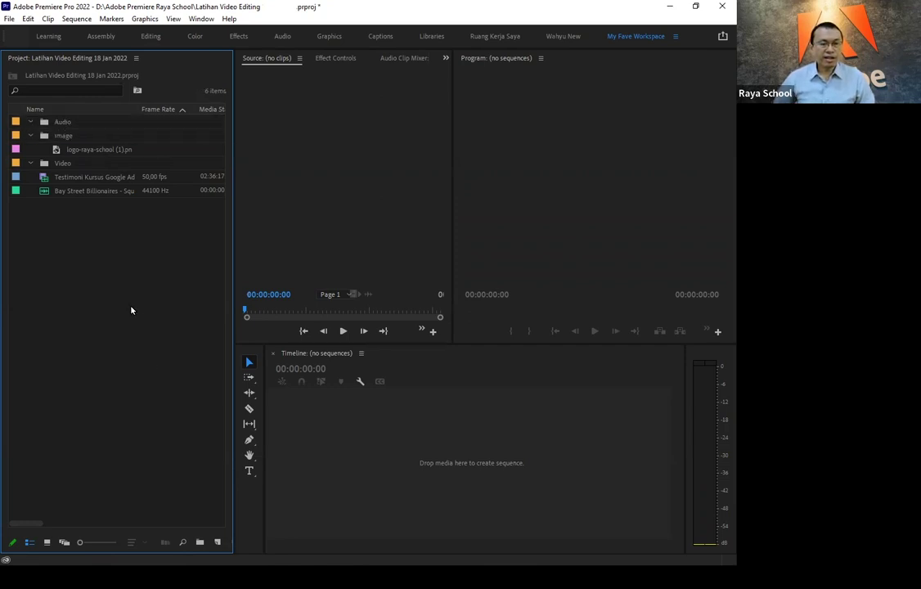
click(66, 178)
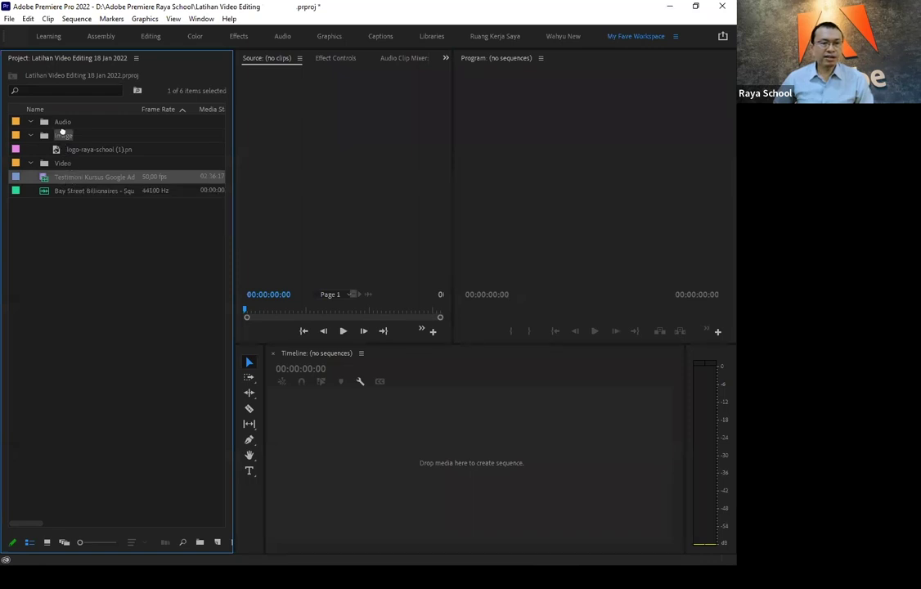
drag(71, 166, 64, 164)
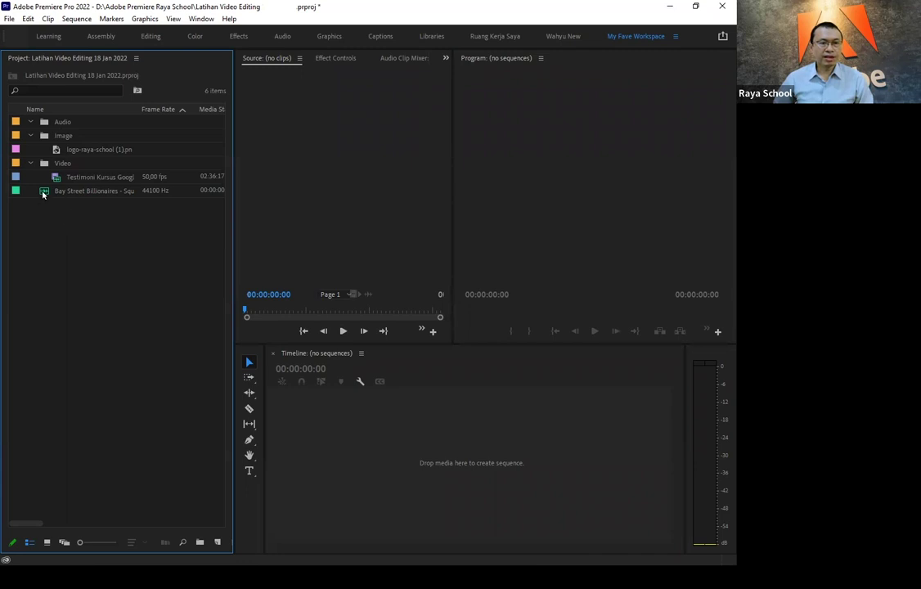
drag(71, 192, 61, 120)
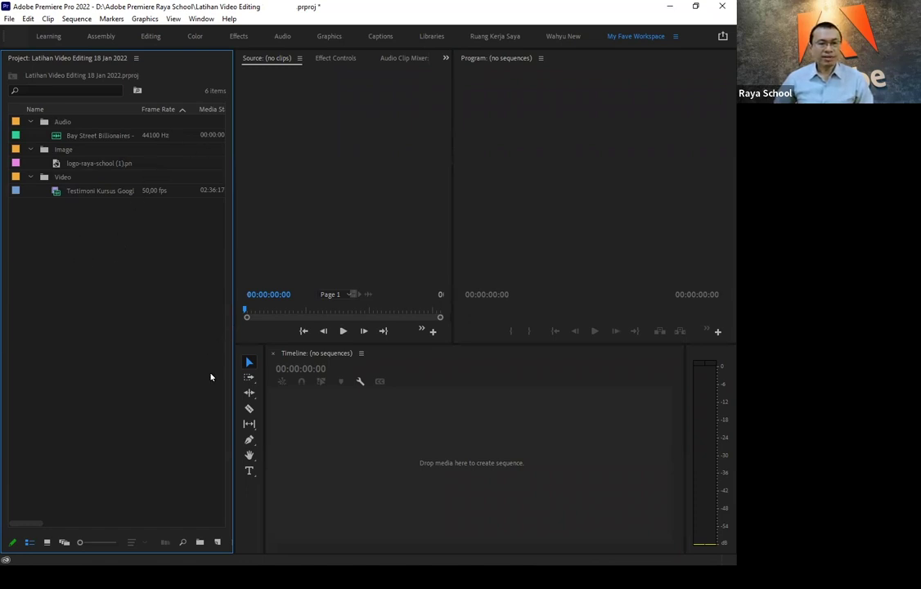
drag(234, 384, 220, 388)
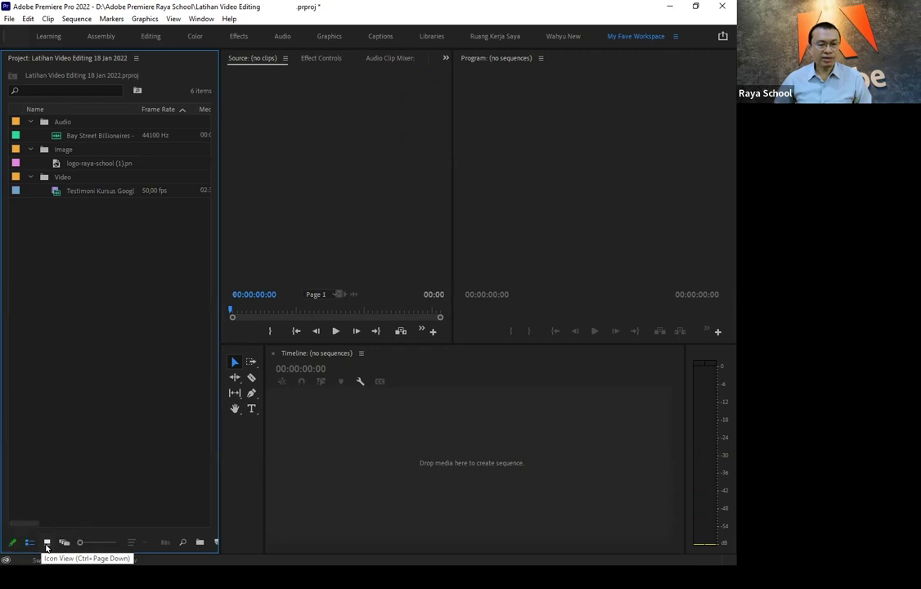
Switch to Icon View and inspect the contents of the Image and Video bins
click(47, 542)
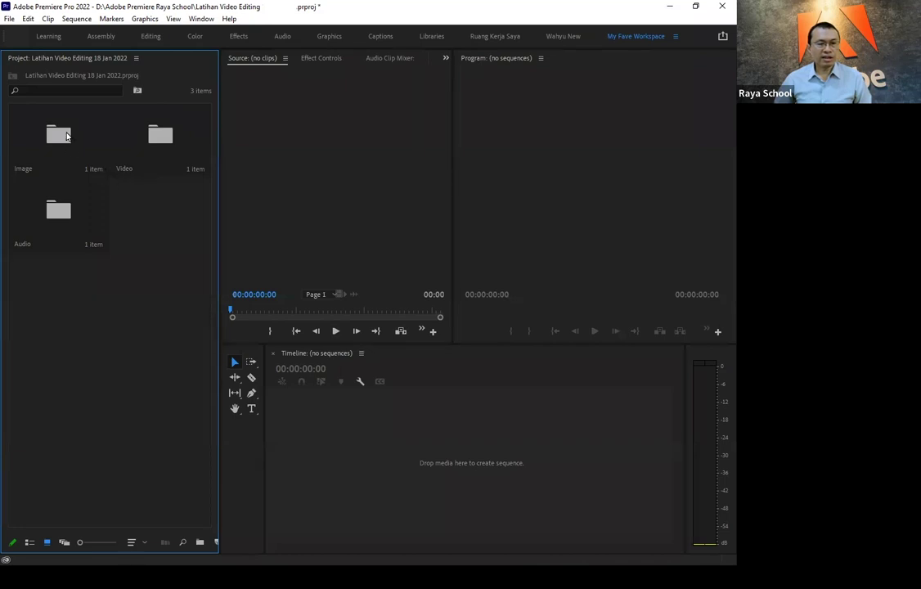
double_click(67, 137)
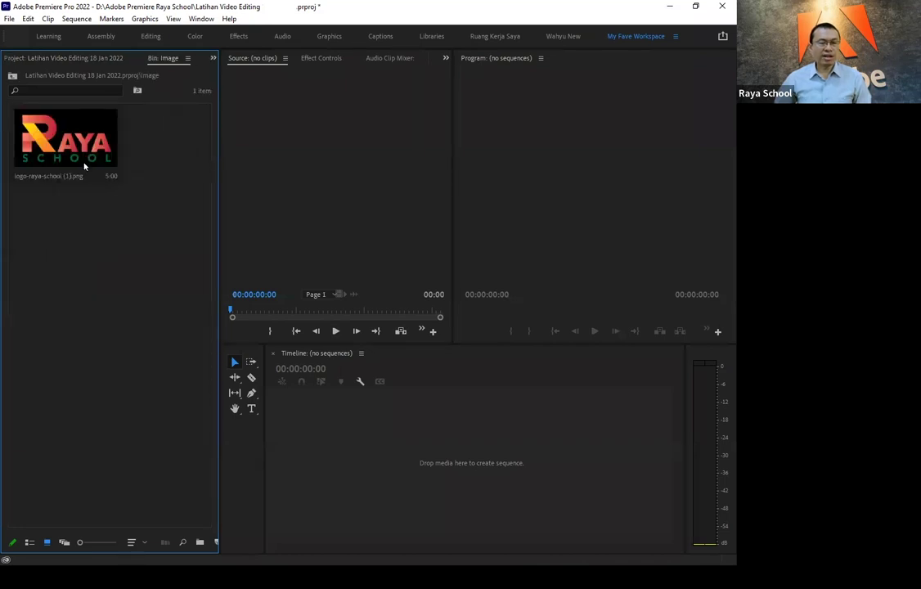
click(12, 75)
double_click(155, 139)
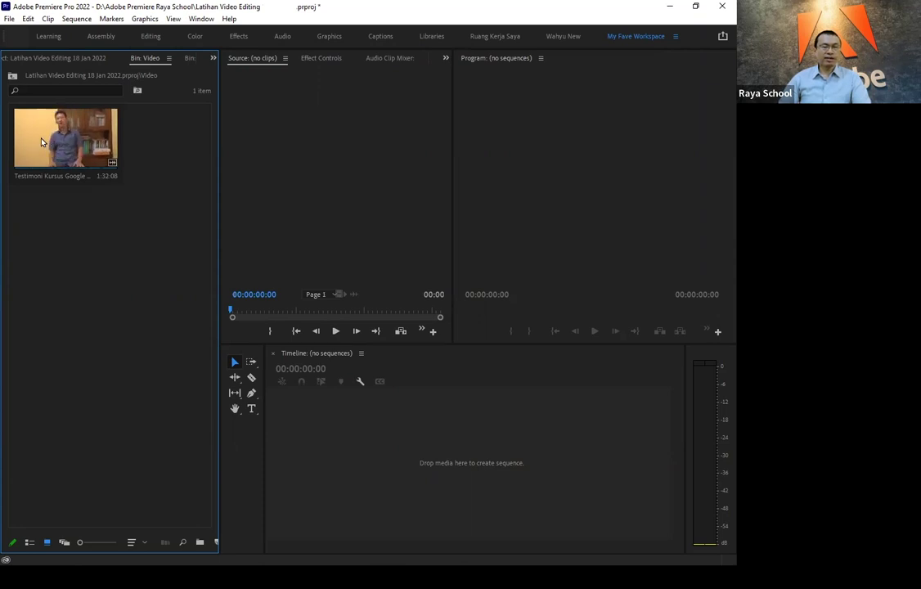
click(12, 76)
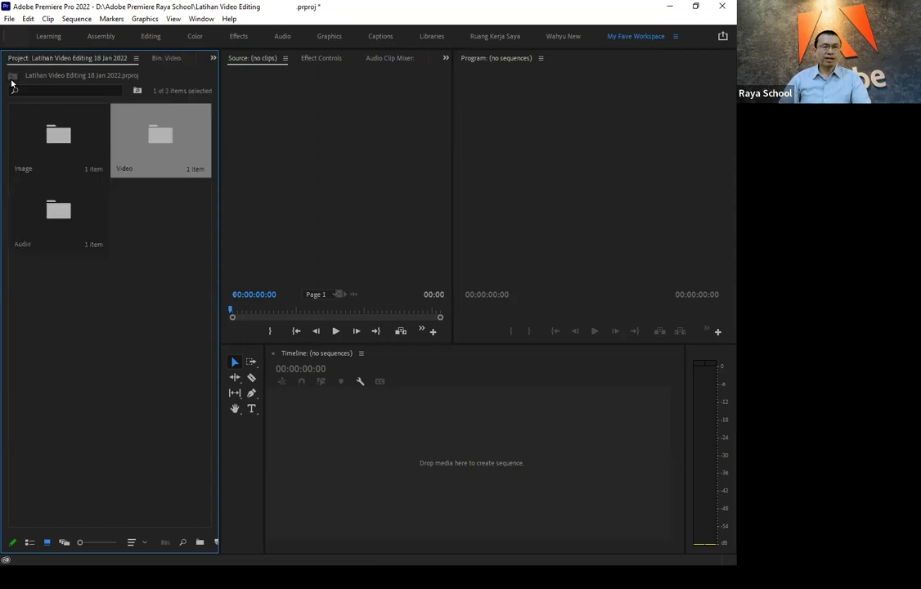
Check the music clip in the Audio bin, then return to List View and select every item
double_click(60, 215)
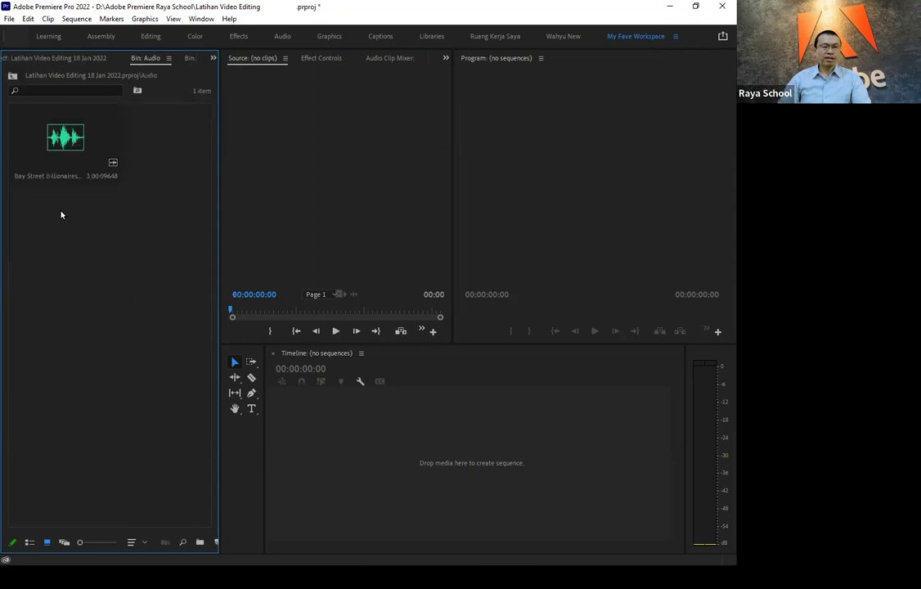
click(68, 141)
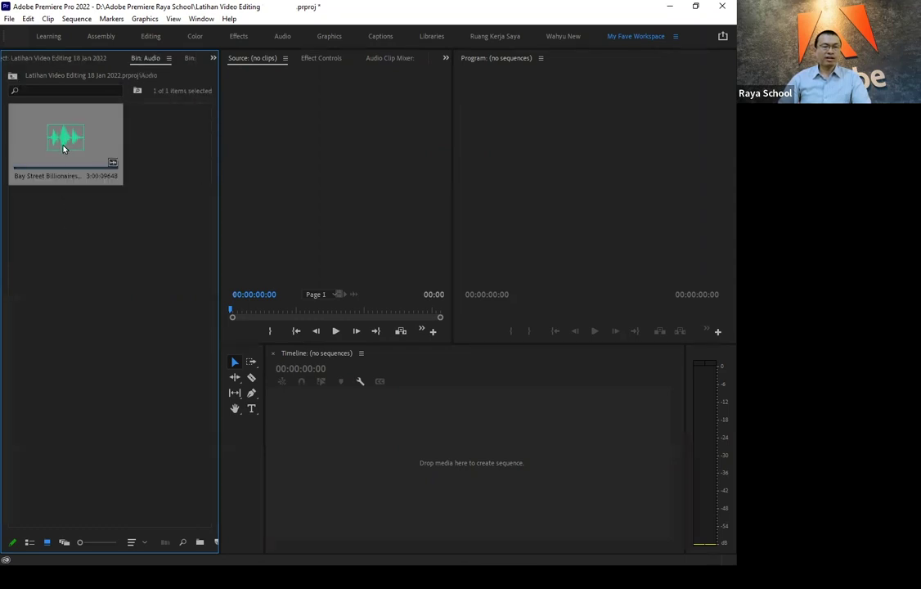
click(12, 75)
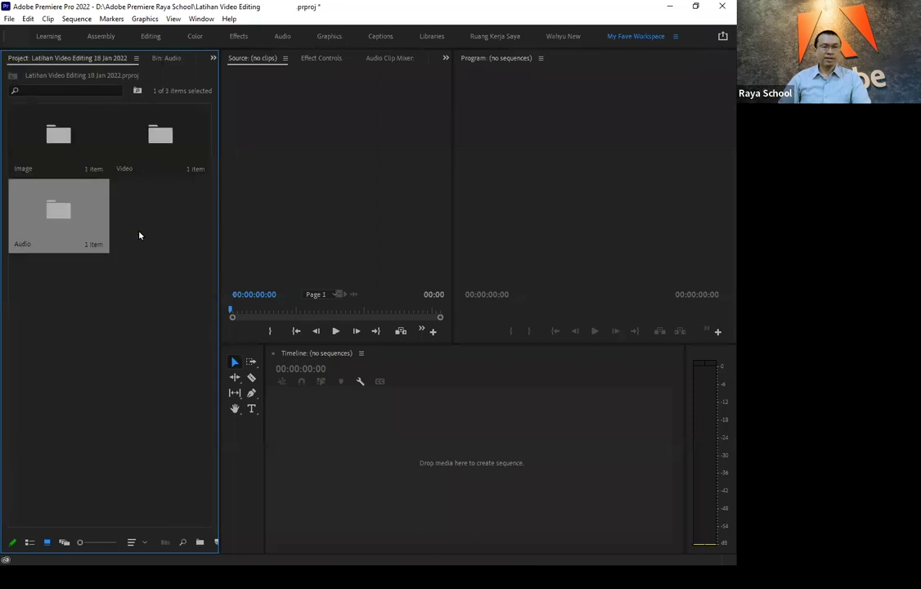
click(29, 542)
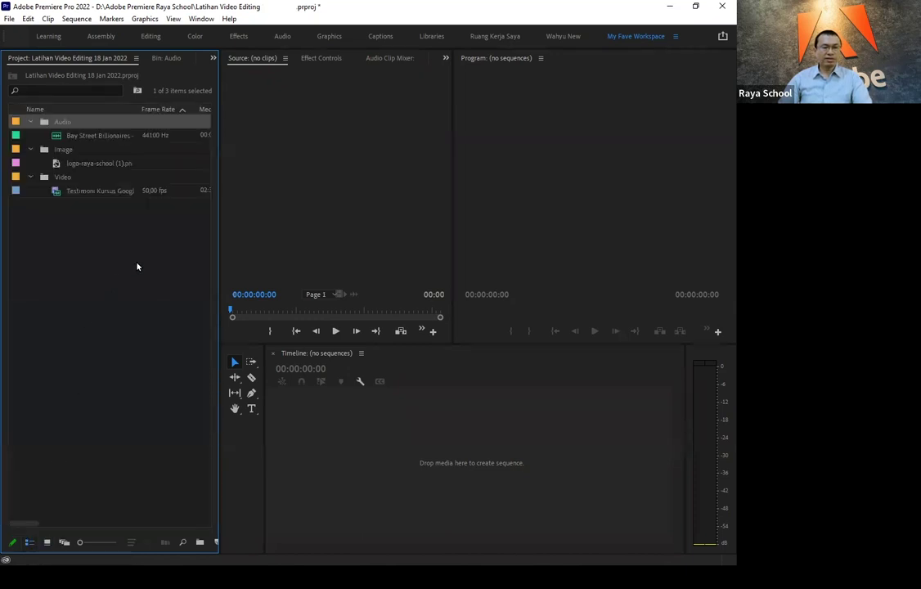
drag(137, 262, 54, 122)
Delete all bins and clips, then import Sequence #1.mp4 from Documents into the project
key(Delete)
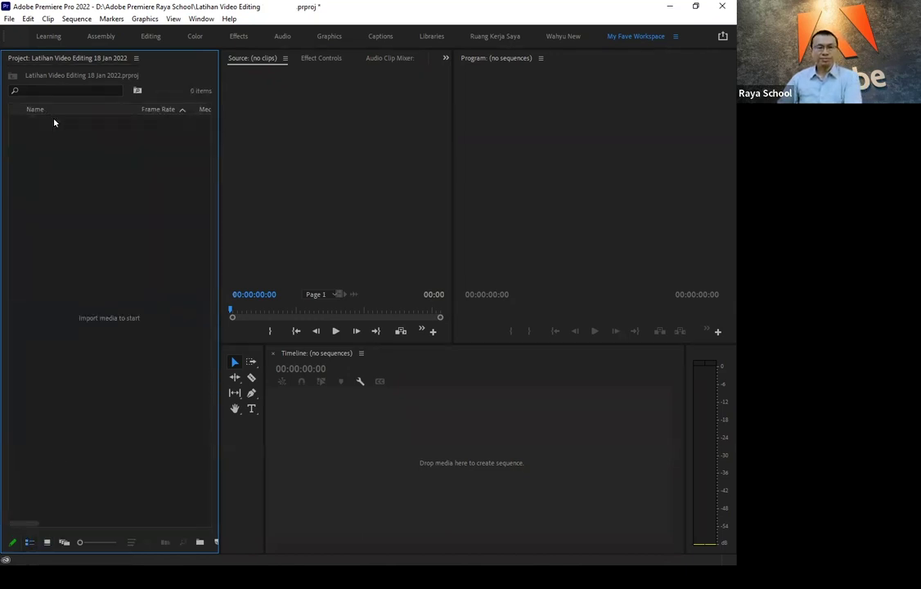
key(alt+Tab)
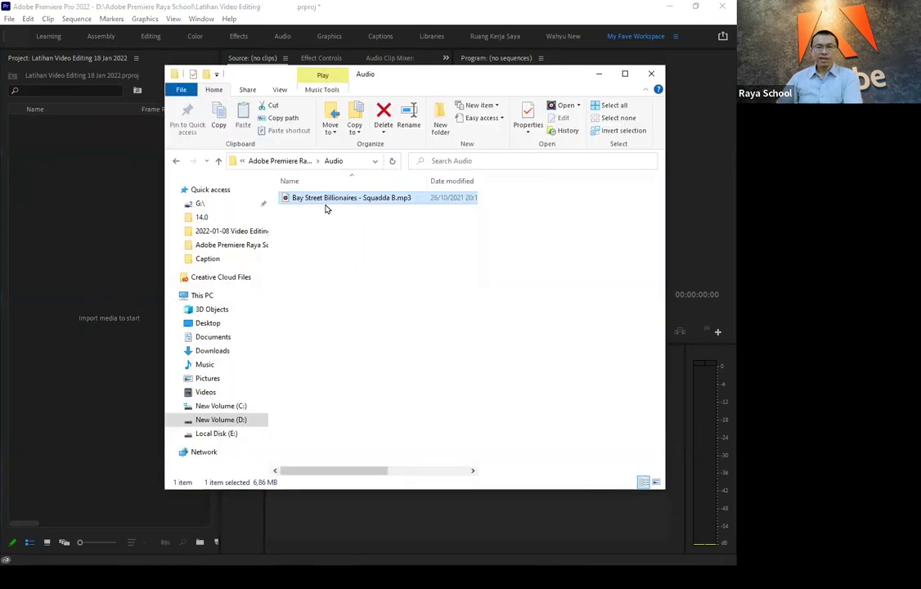
click(288, 162)
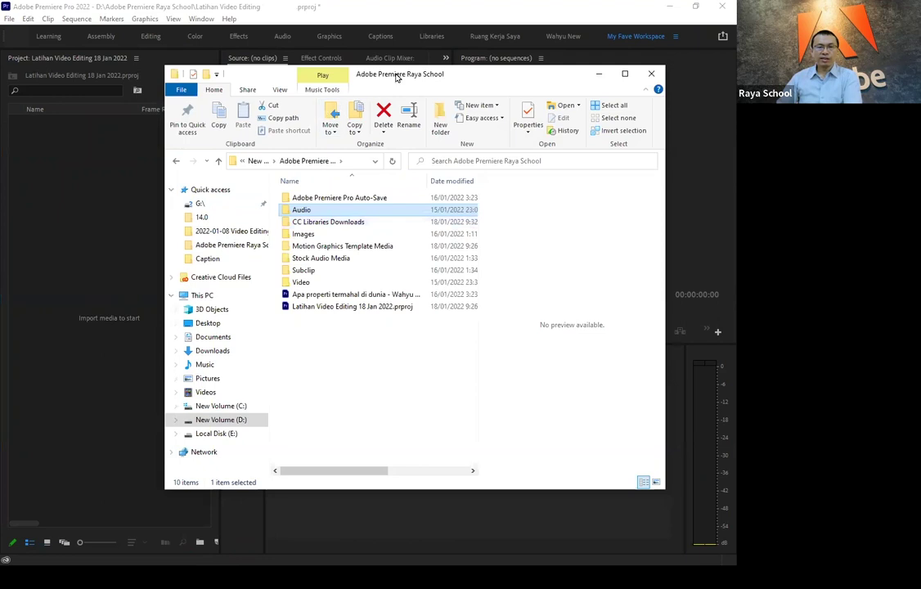
drag(401, 76, 418, 79)
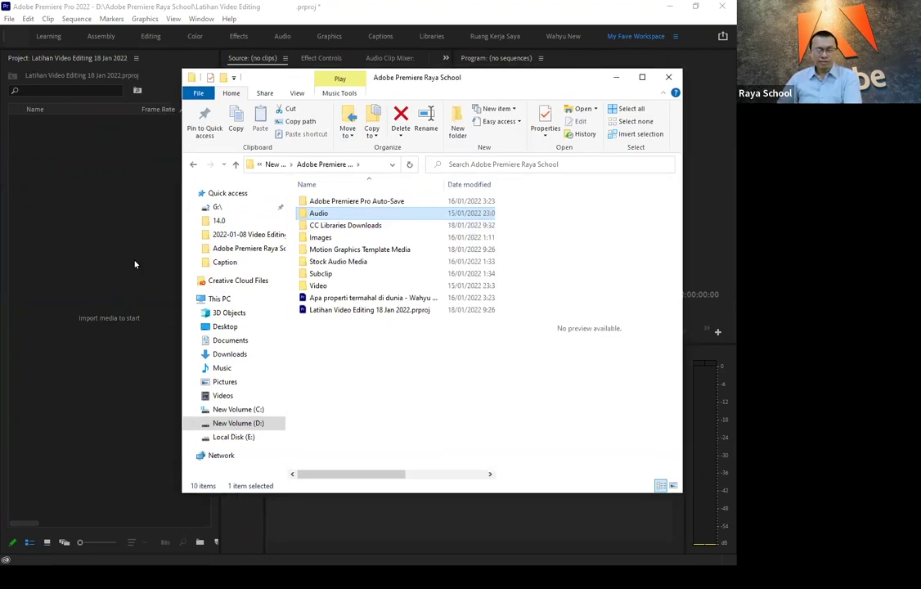
click(223, 340)
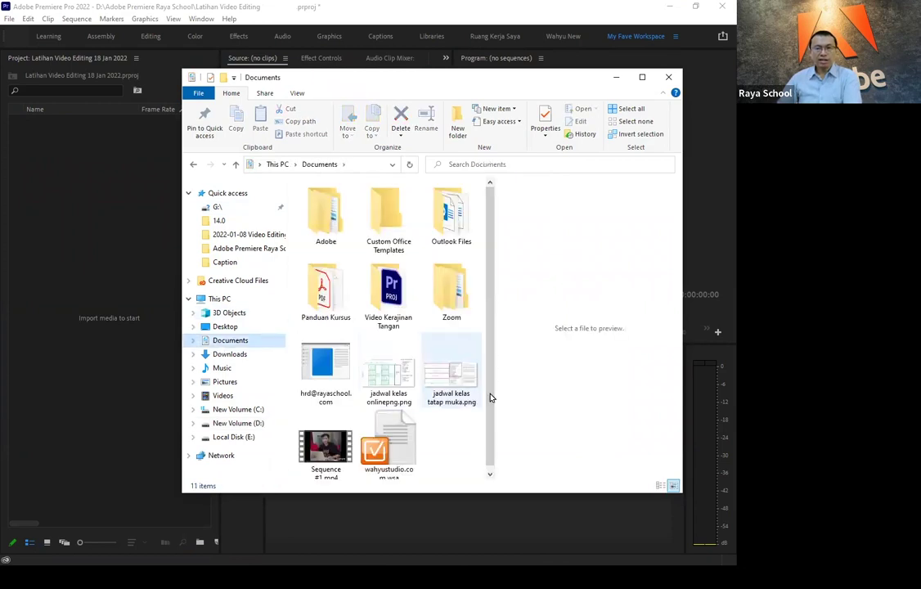
drag(331, 457, 108, 293)
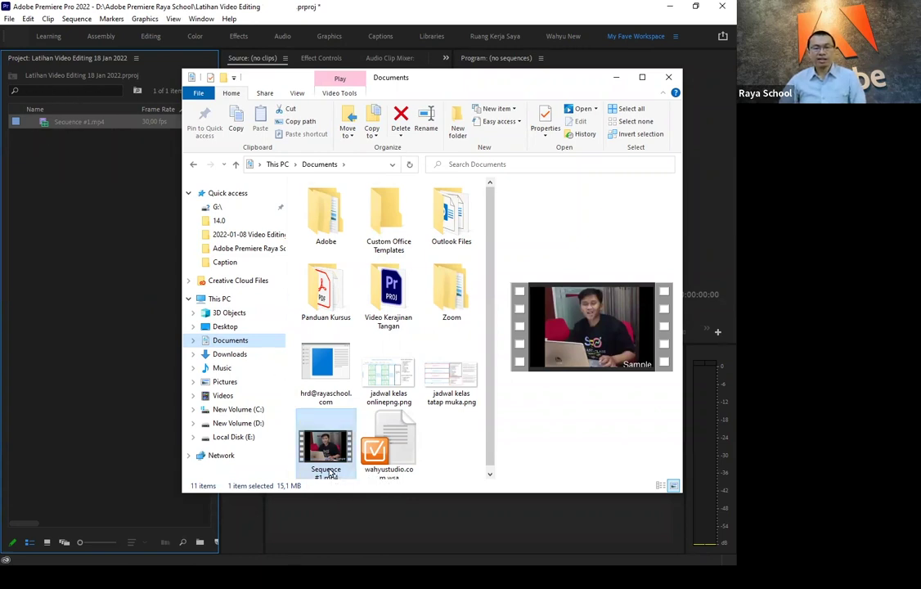
Move Sequence #1.mp4 into a new folder named New folder inside Documents
click(329, 473)
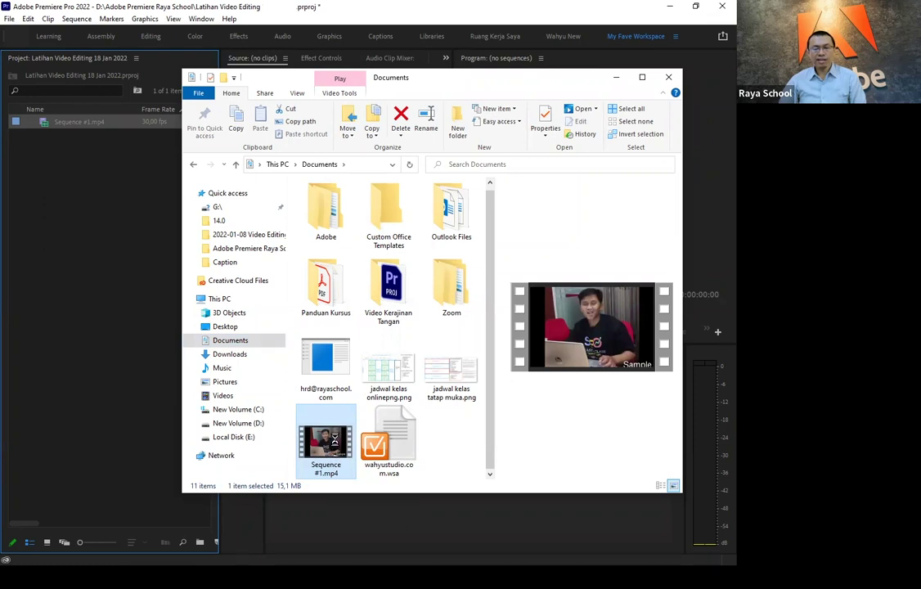
right_click(332, 447)
click(355, 365)
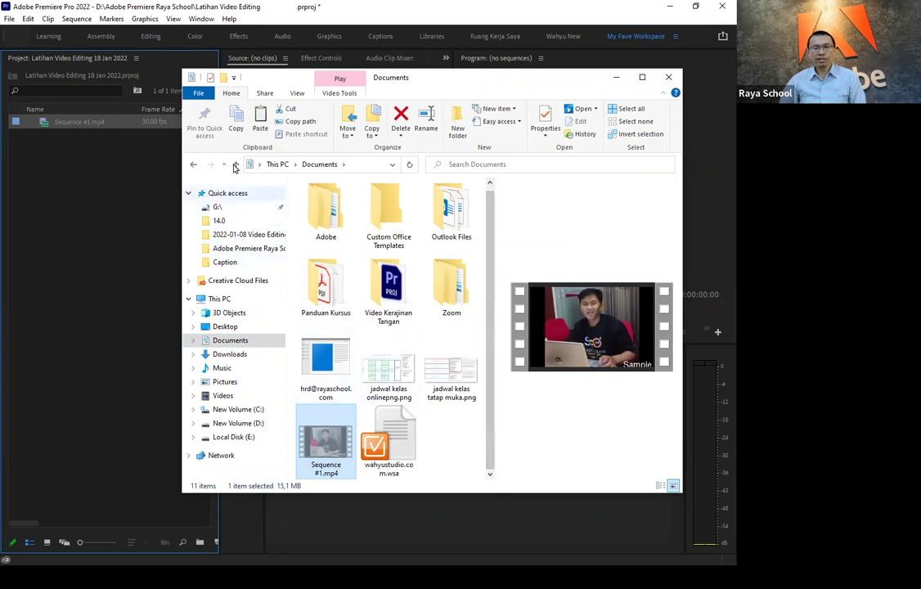
click(458, 126)
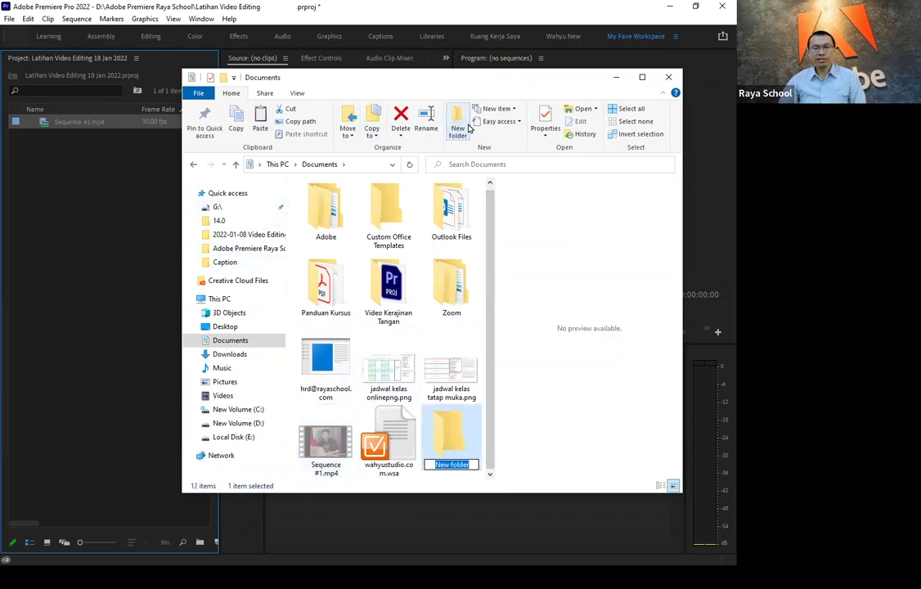
click(456, 446)
double_click(455, 446)
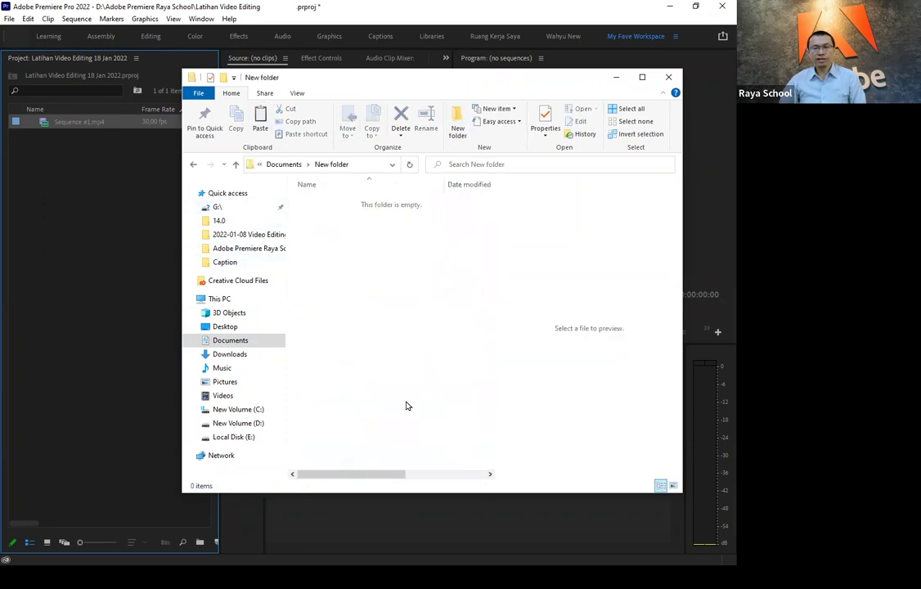
right_click(406, 401)
click(435, 316)
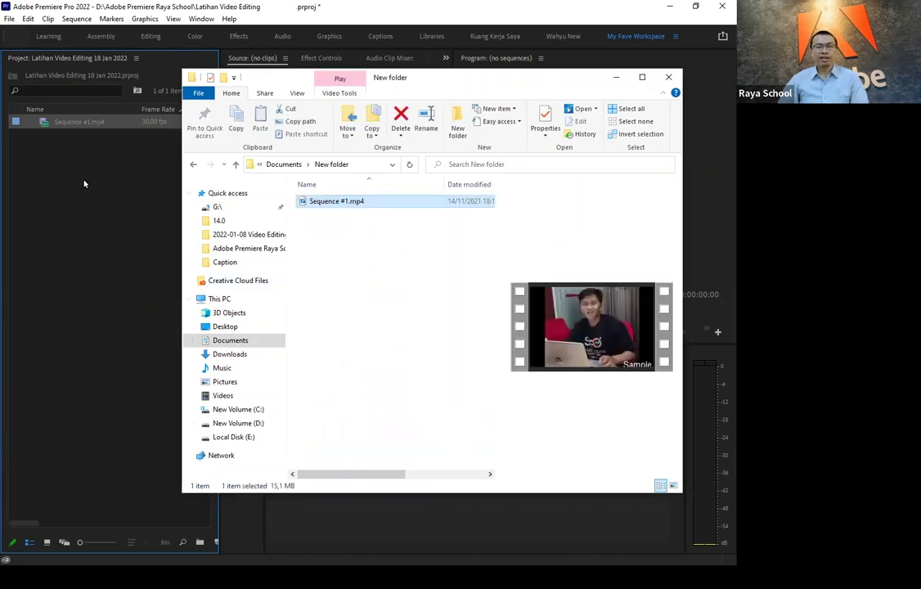
click(60, 205)
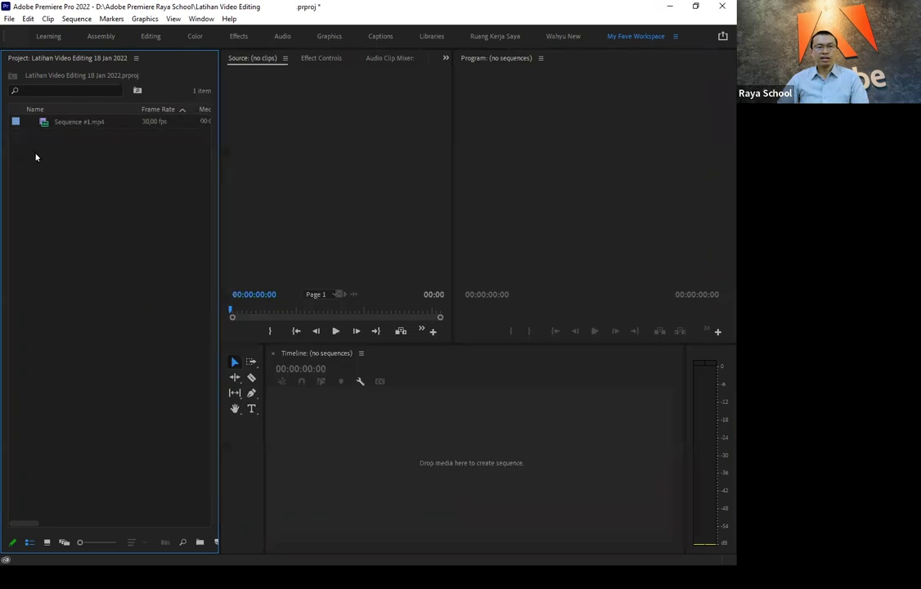
Preview Sequence #1.mp4 in the Source Monitor, jumping to about 7 and 15 seconds
click(57, 123)
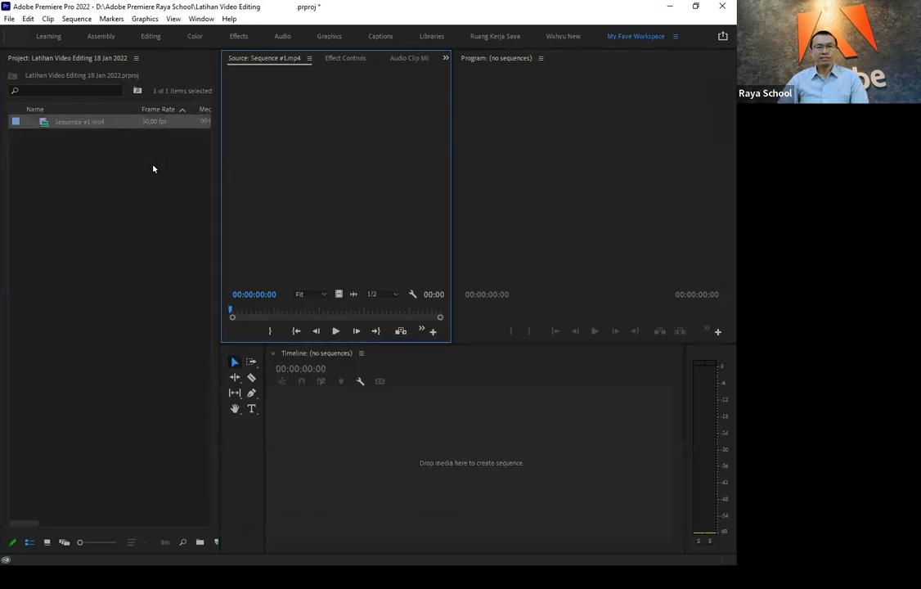
click(335, 331)
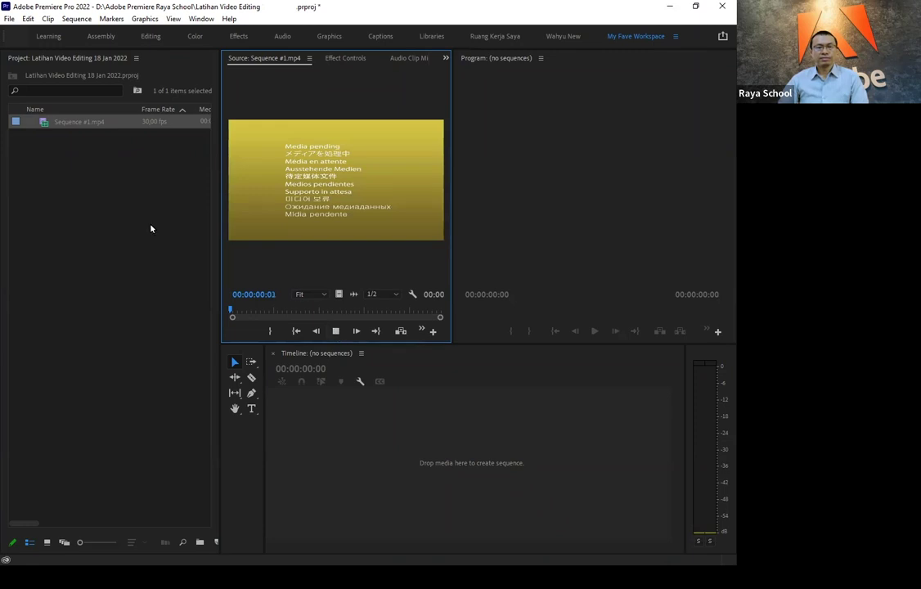
click(296, 312)
click(336, 331)
click(336, 332)
click(366, 316)
click(336, 331)
click(368, 313)
click(335, 331)
Delete Sequence #1.mp4 from the project and bring File Explorer to the front
click(89, 241)
click(92, 124)
key(Delete)
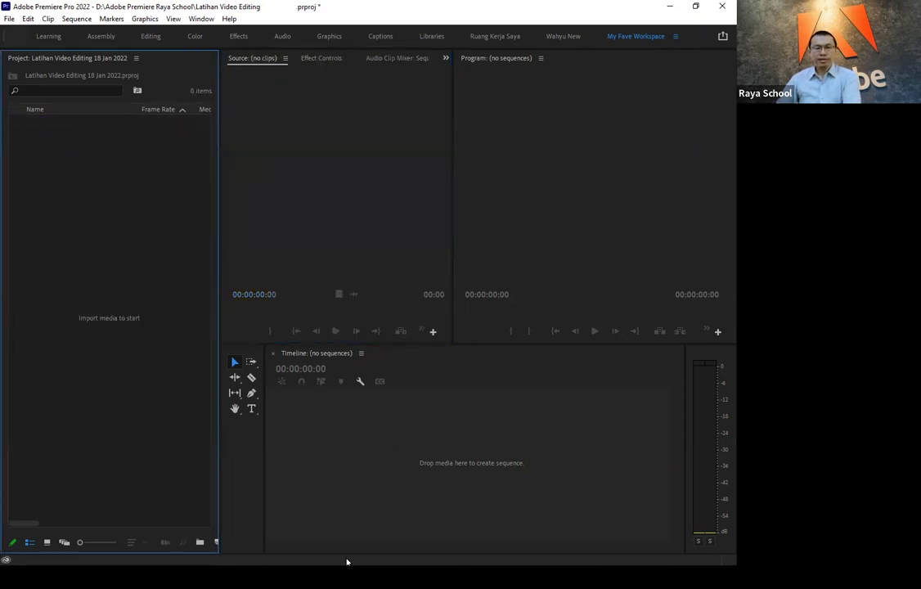
key(alt+Tab)
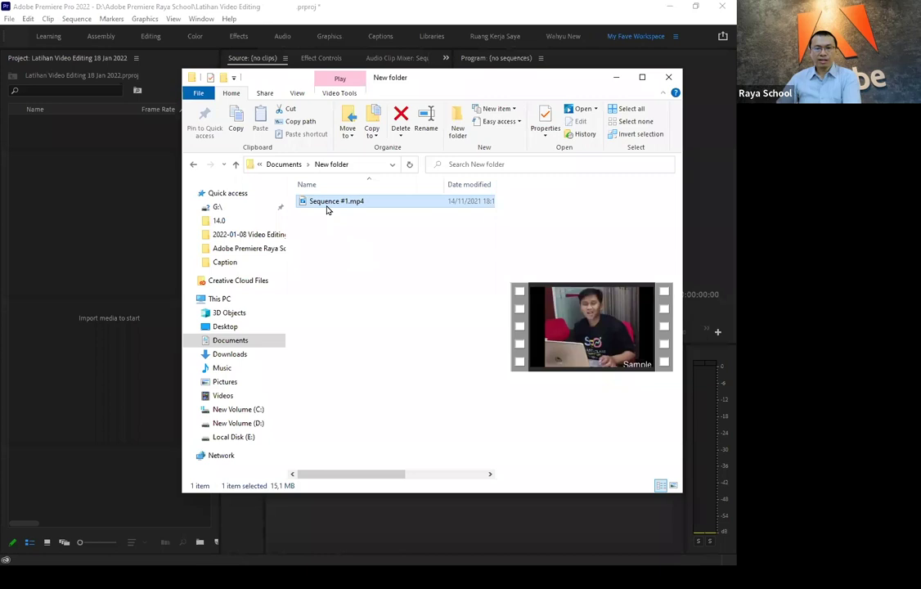
Re-import Sequence #1.mp4 from New folder and play it in the Source Monitor
drag(310, 204, 107, 200)
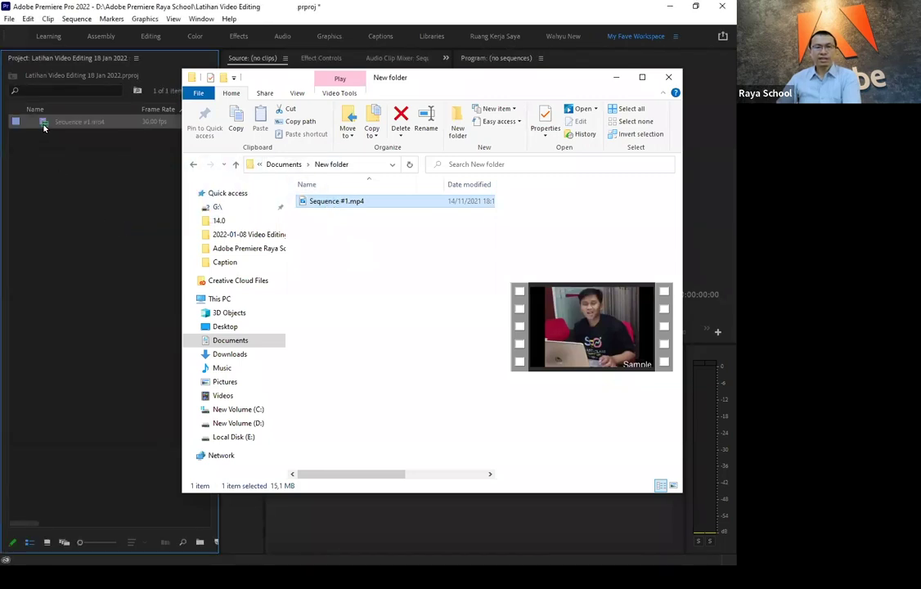
click(41, 127)
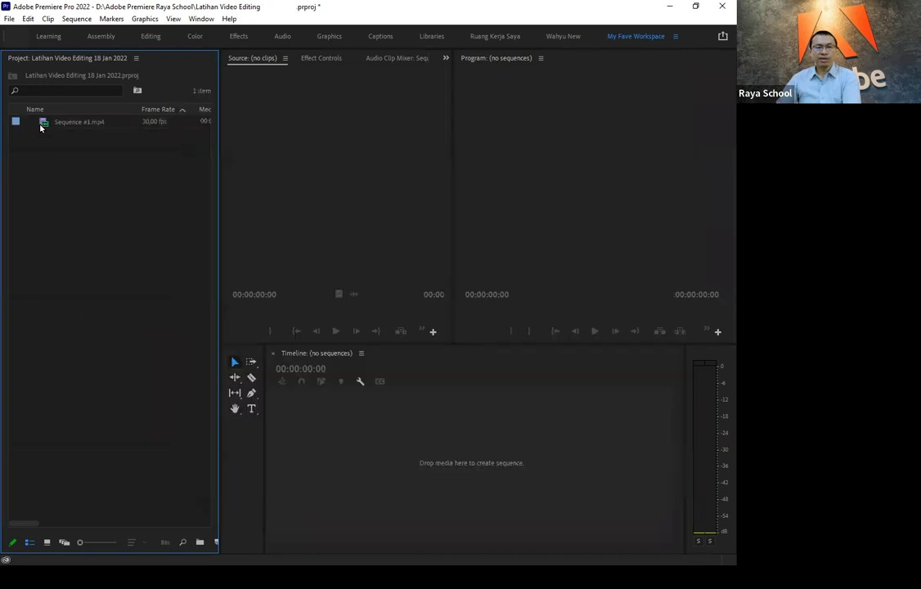
double_click(43, 123)
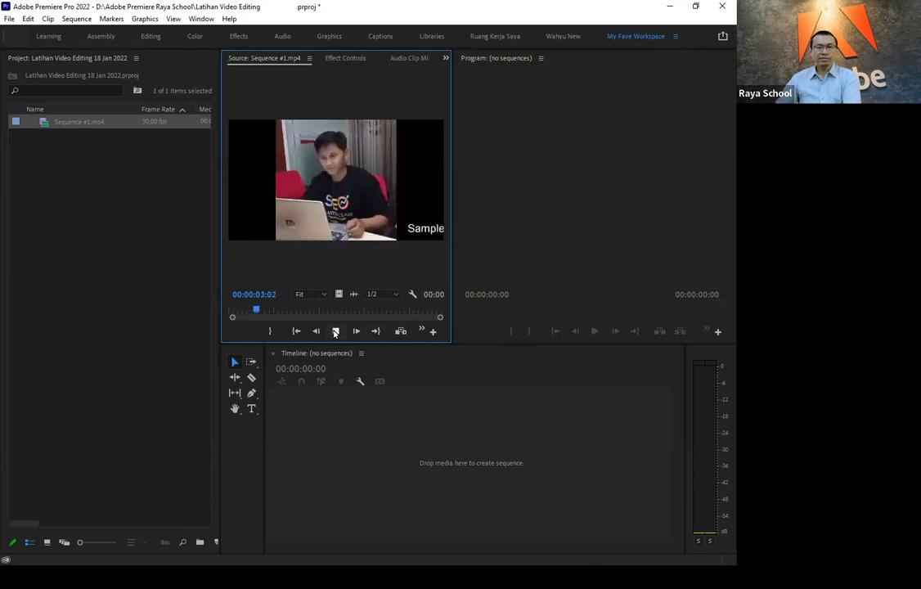
click(335, 330)
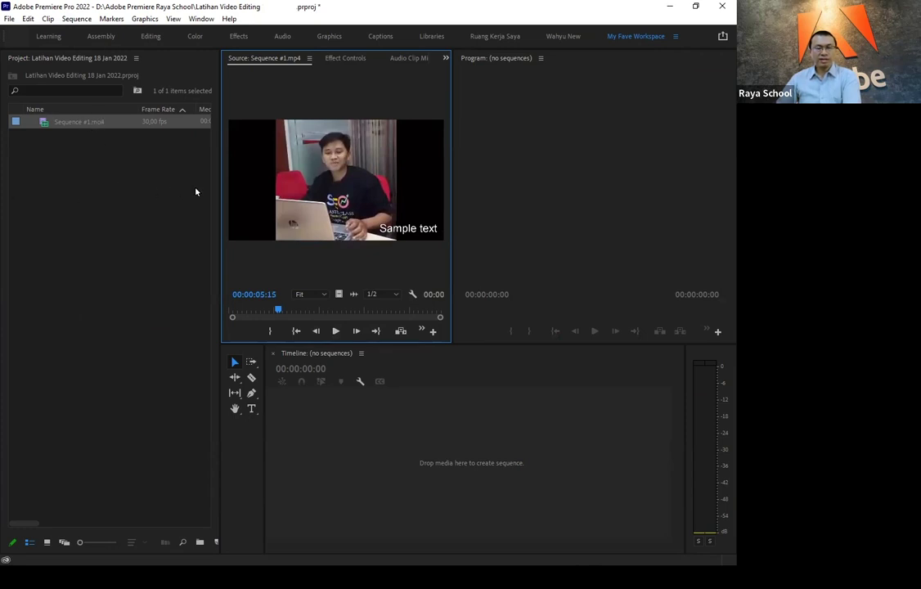
Delete Sequence #1.mp4 from the project, leaving it with 0 items
click(107, 136)
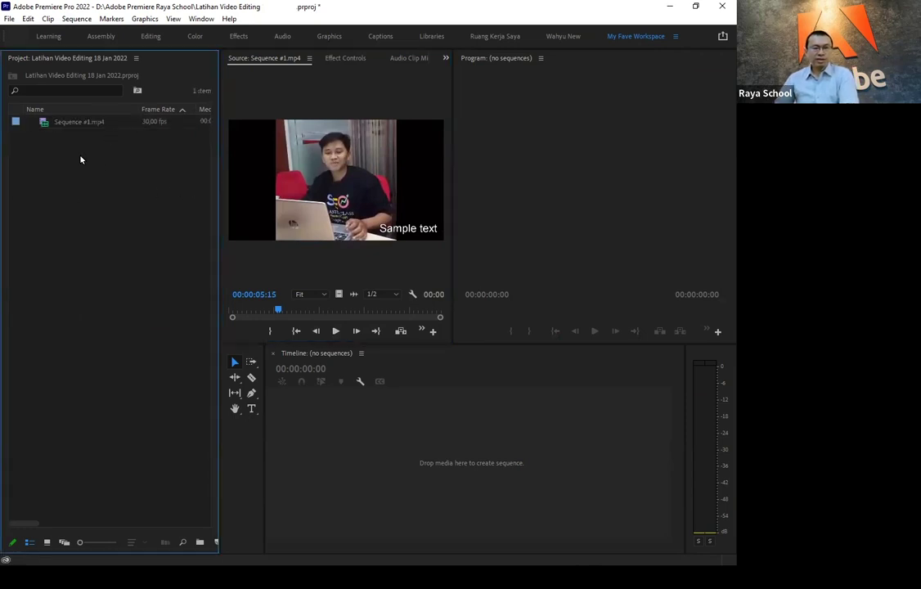
click(74, 122)
key(Delete)
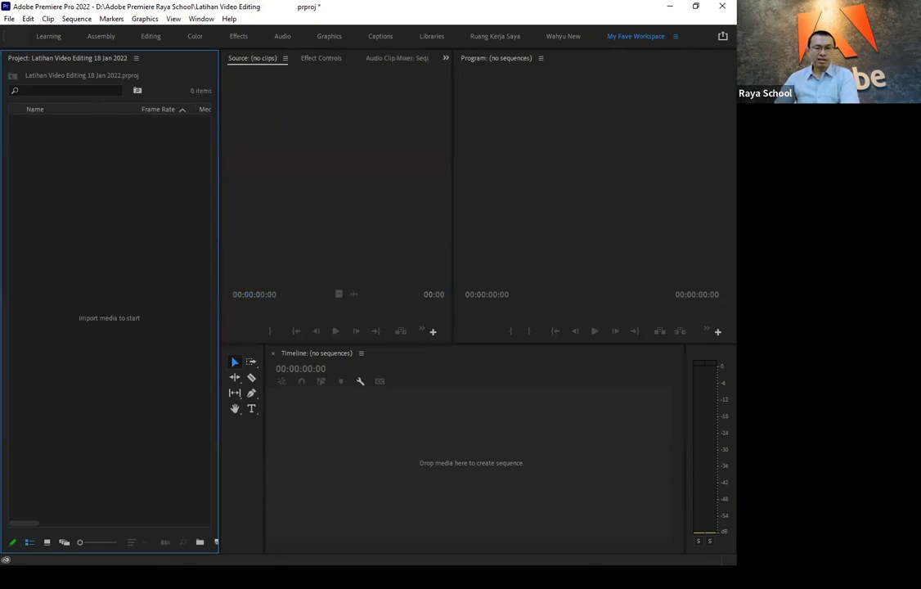
key(alt+Tab)
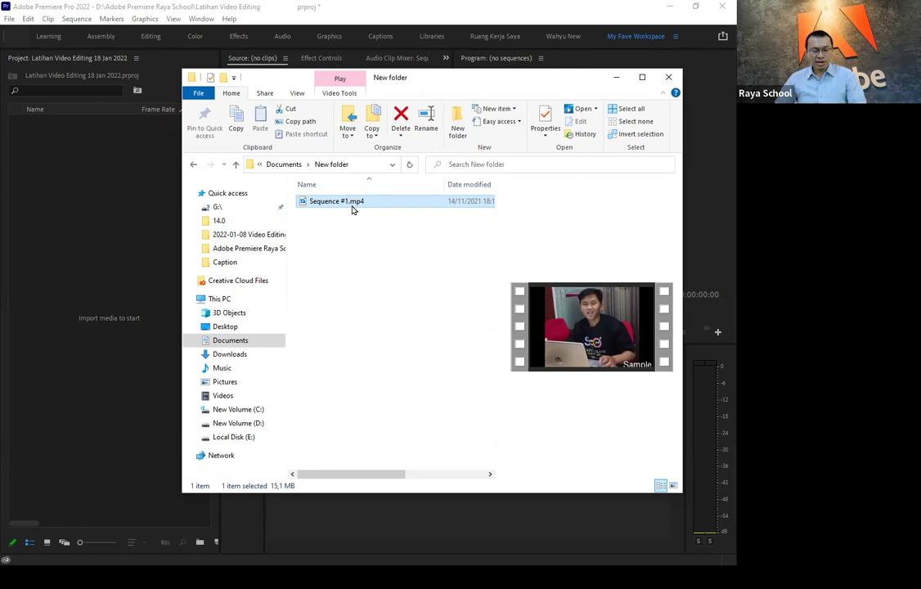
Paste Sequence #1.mp4 into Documents and rename New folder to 'Proyek Video Latihan Premiere'
click(281, 164)
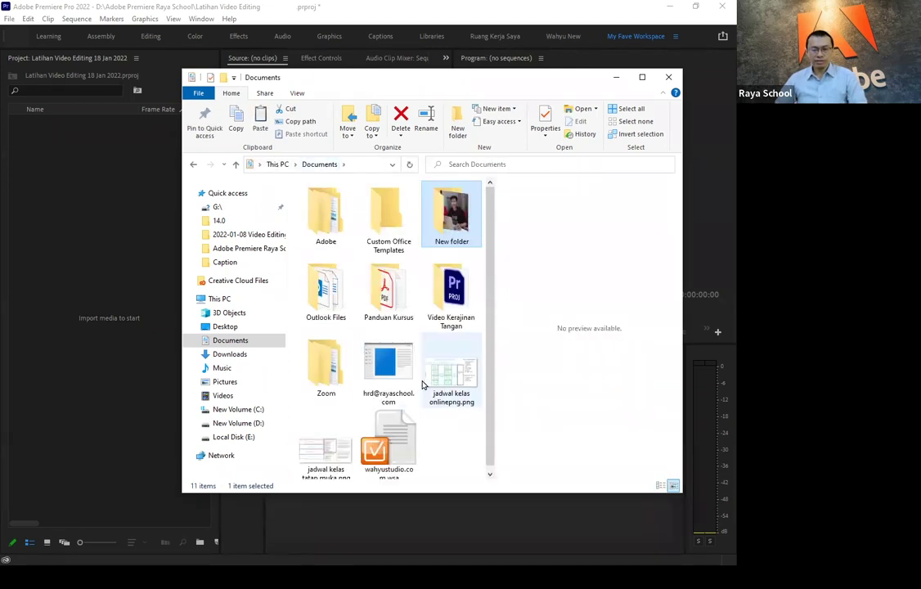
key(ctrl+v)
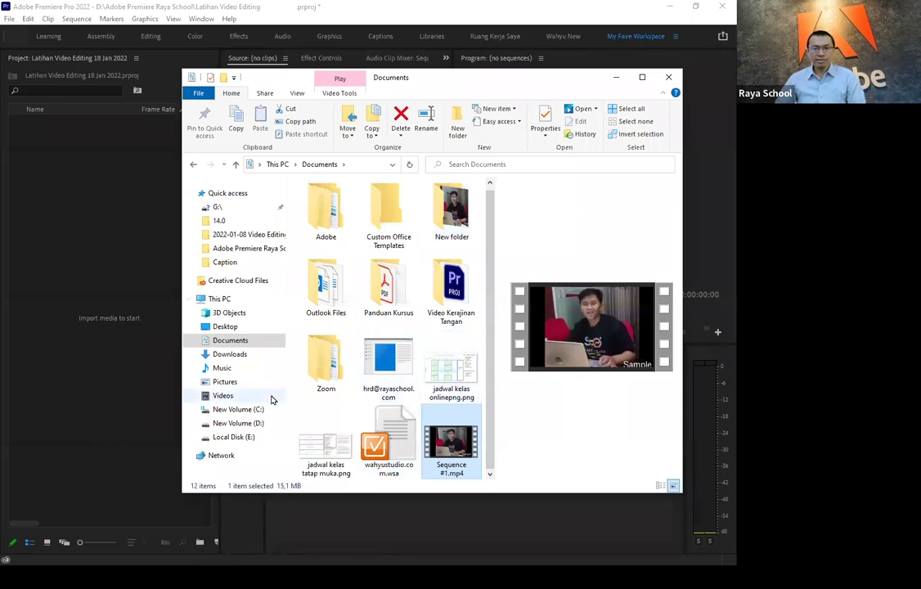
click(264, 342)
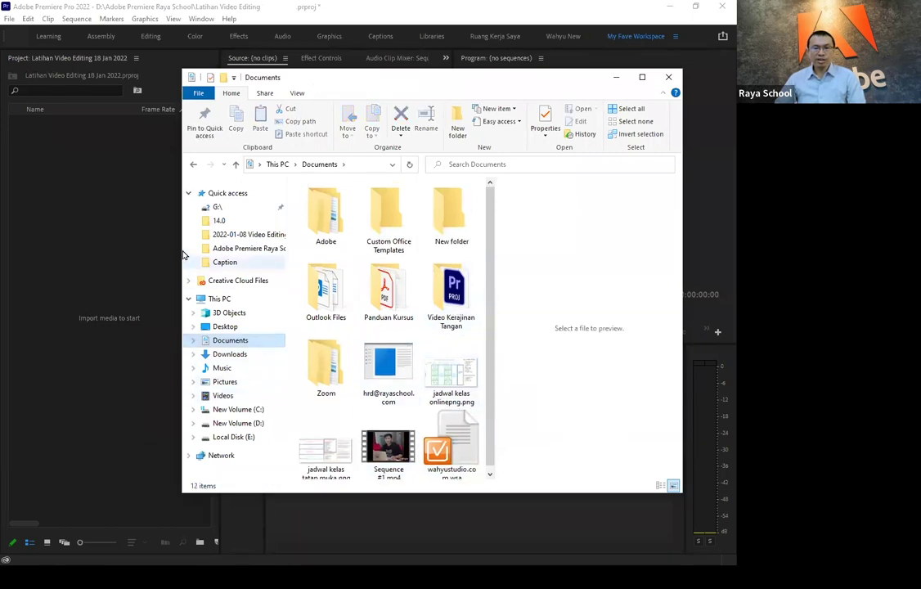
drag(182, 254, 16, 253)
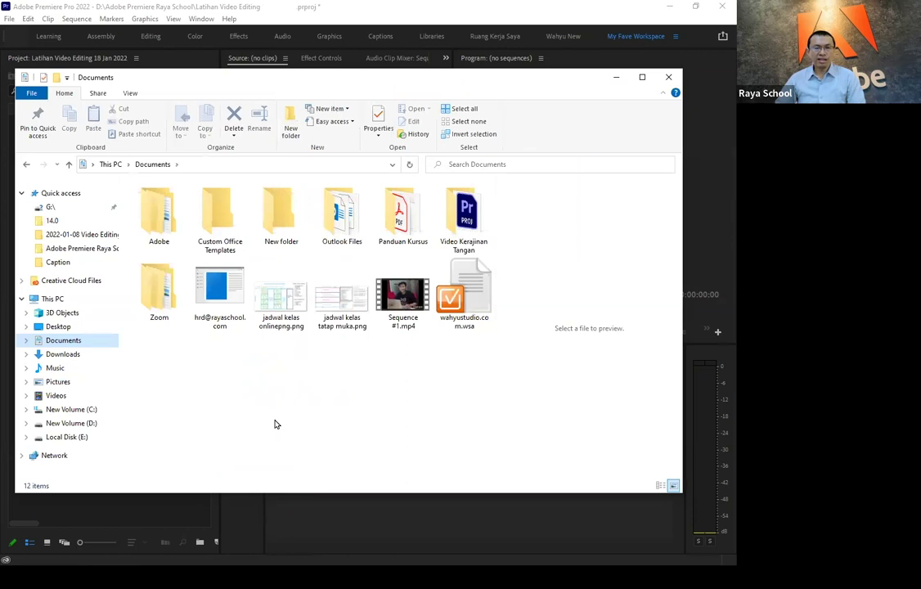
click(282, 227)
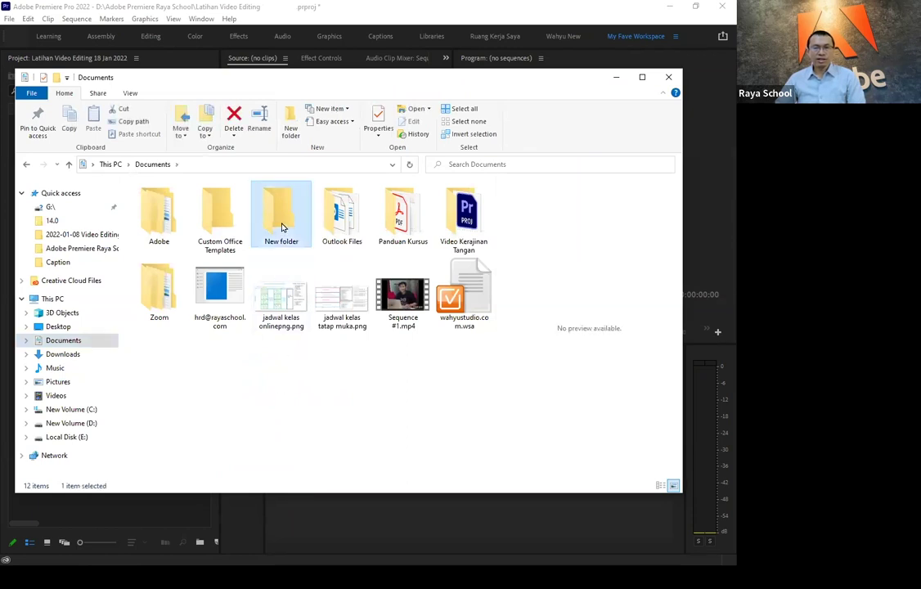
double_click(282, 227)
click(26, 166)
click(280, 245)
text(Proyek Video Latihan Premiere)
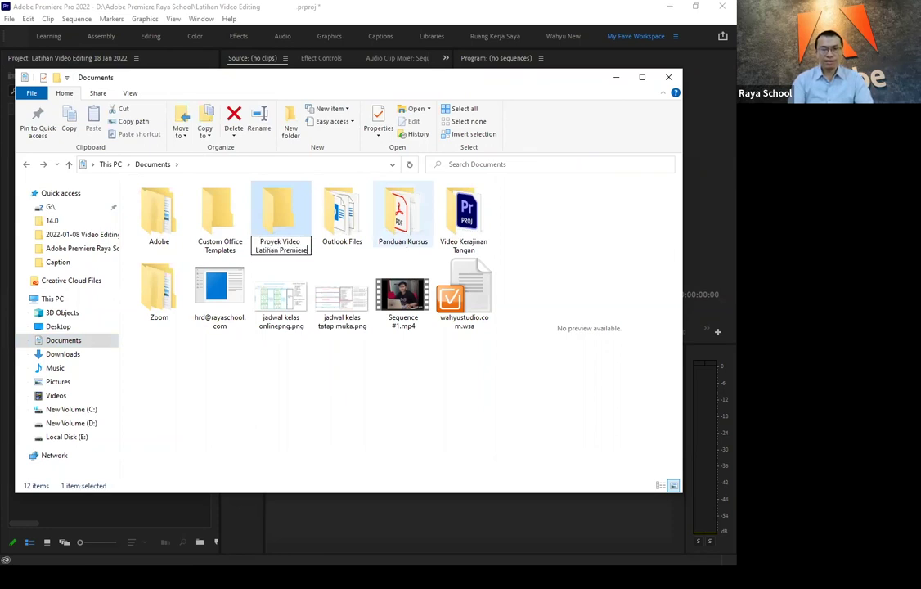
key(Return)
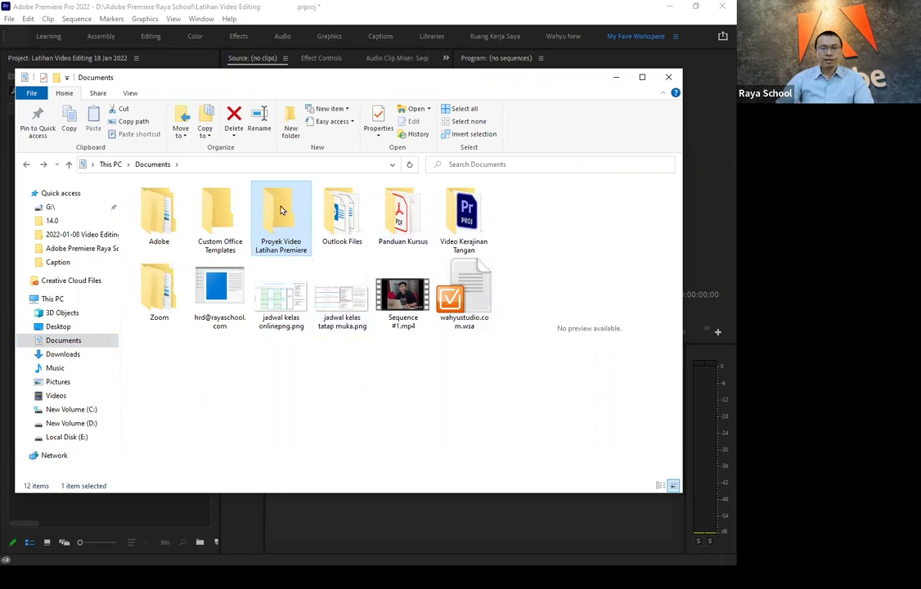
Create Video, Audio and Images subfolders inside Proyek Video Latihan Premiere
double_click(281, 208)
key(ctrl+shift+n)
text(Vide)
key(Return)
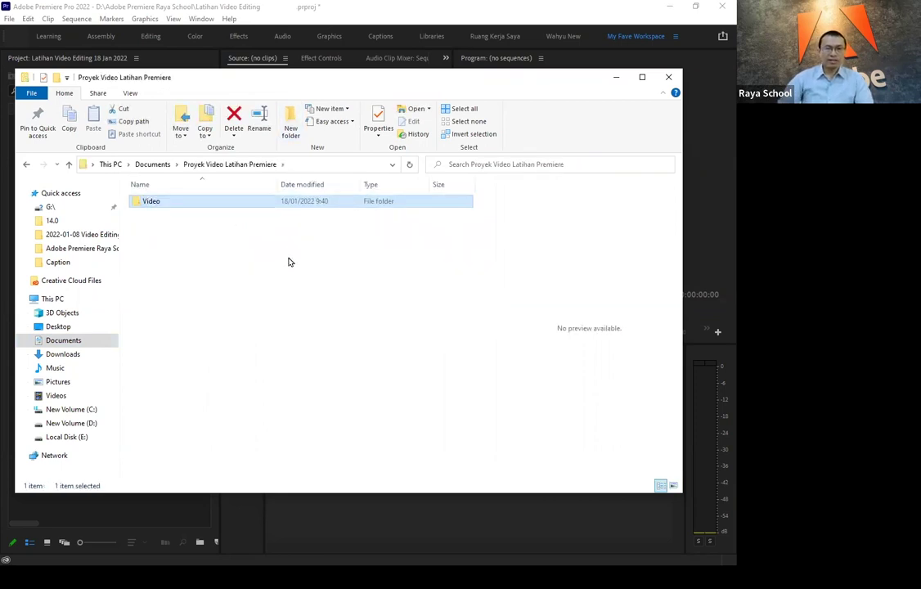
text(Audio)
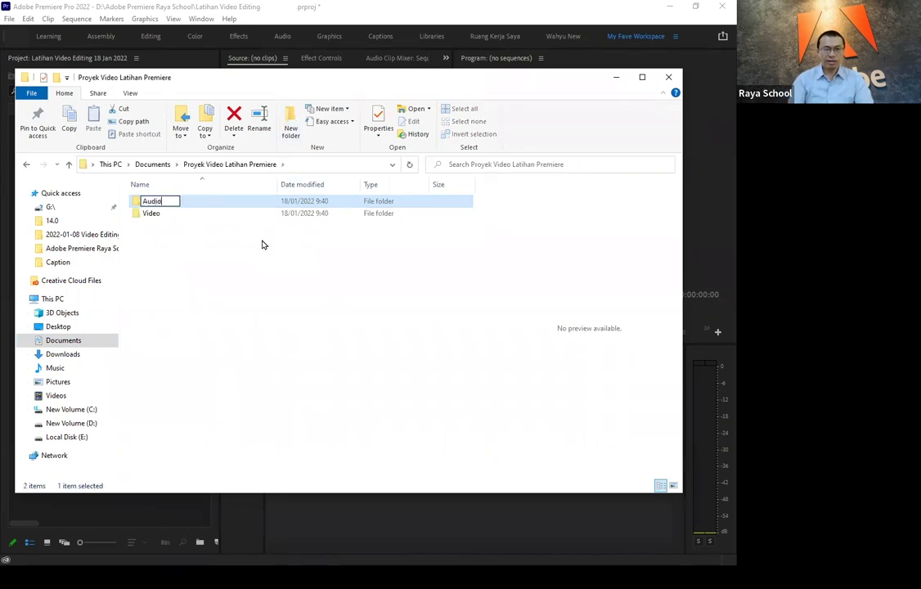
key(Return)
key(ctrl+shift+n)
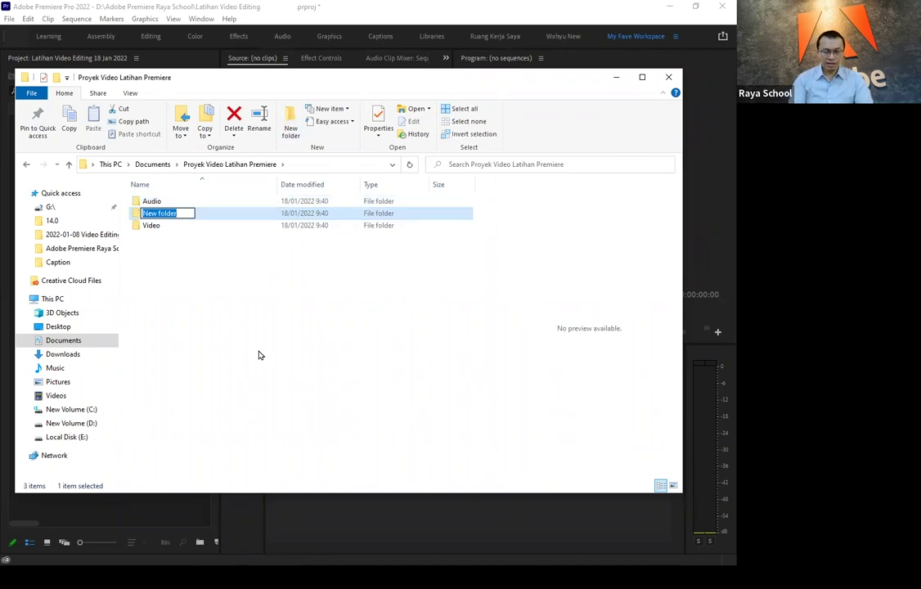
text(Images)
key(Return)
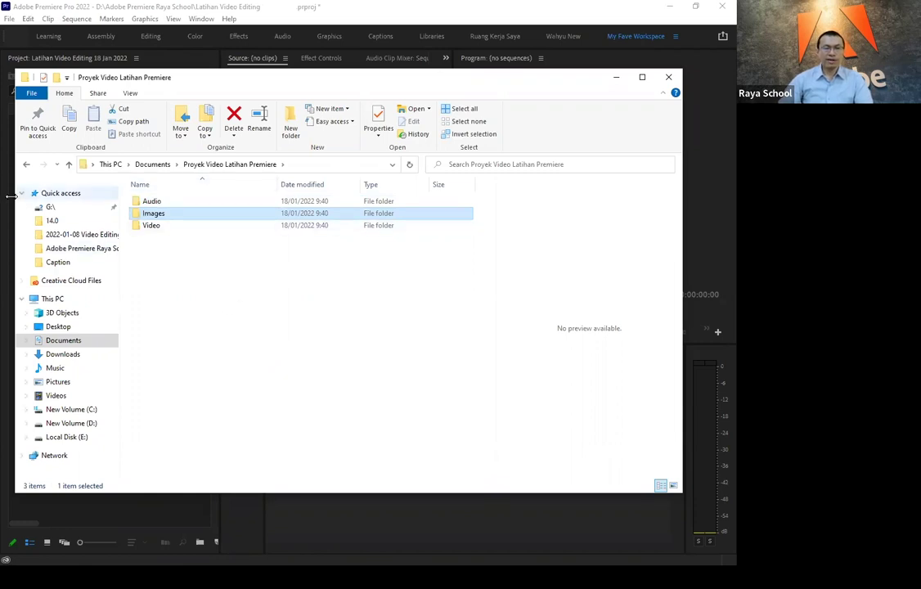
drag(12, 197, 173, 197)
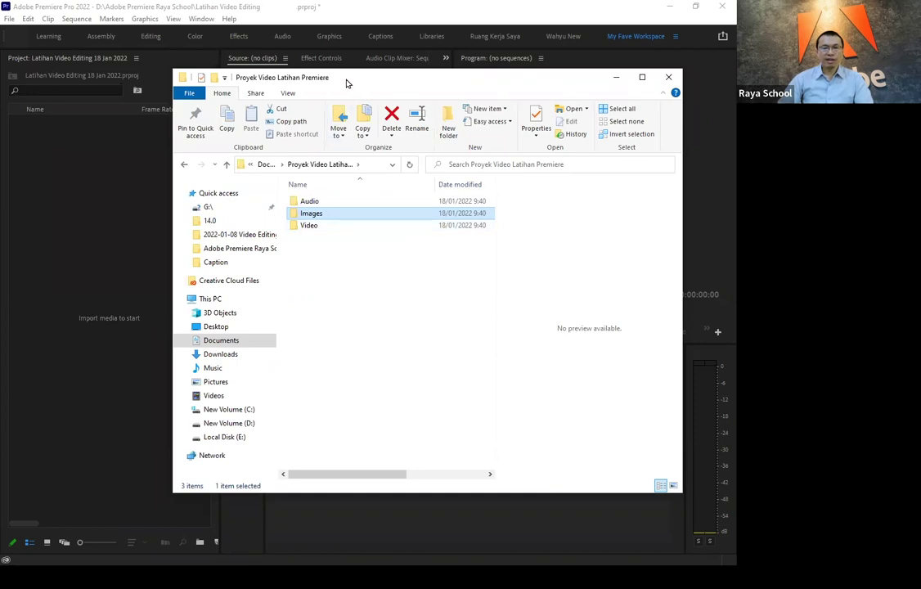
Copy Sequence #1.mp4 from Documents into Proyek Video Latihan Premiere\Video
drag(214, 77, 71, 42)
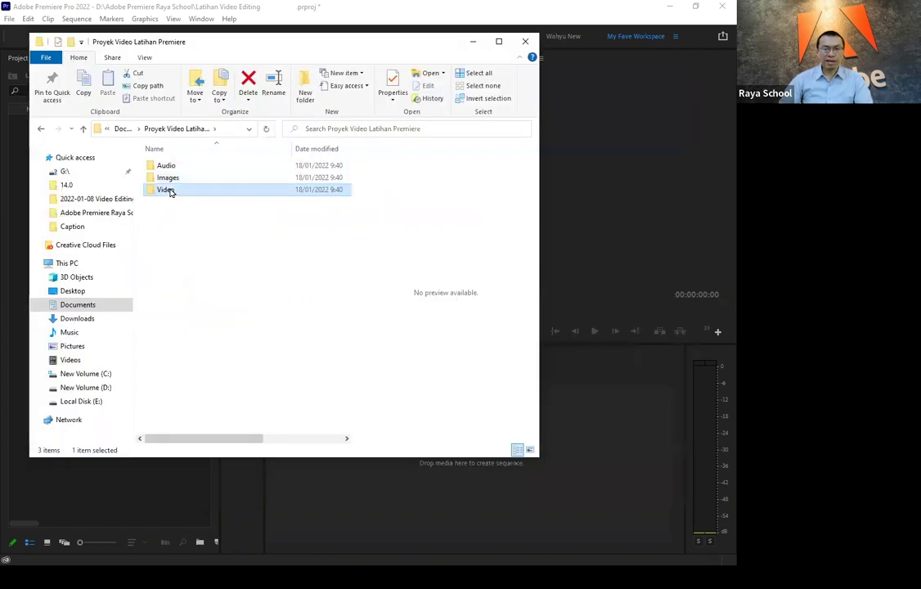
double_click(171, 191)
click(148, 129)
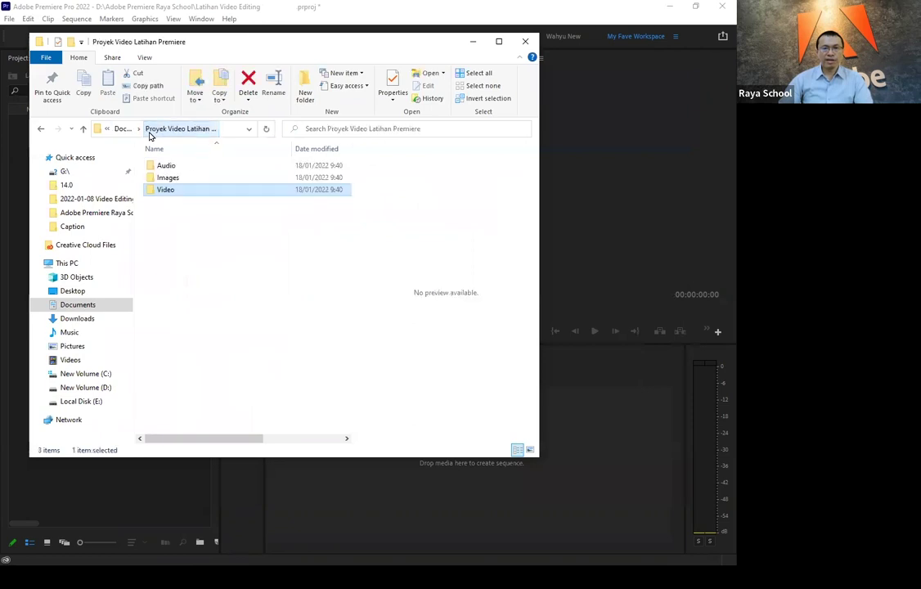
click(127, 130)
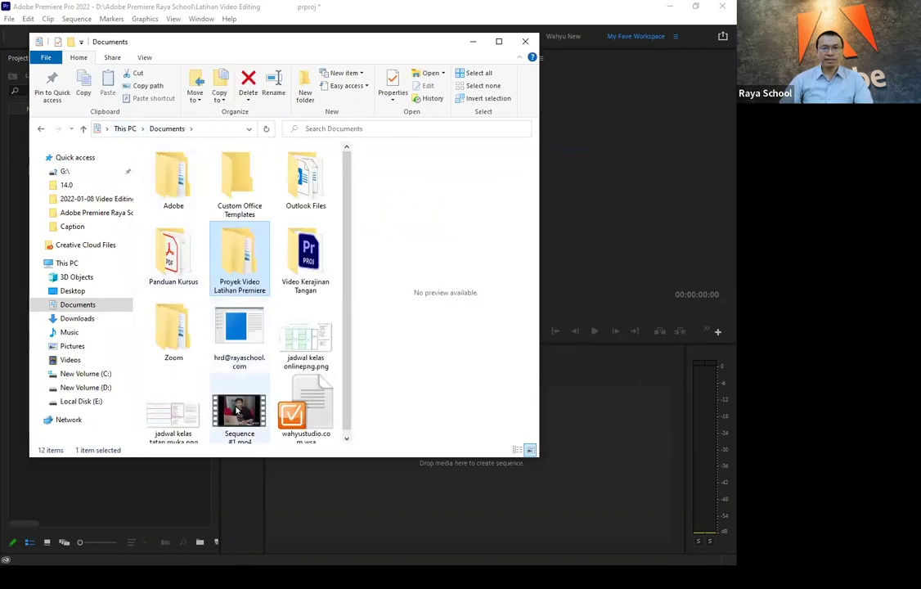
click(238, 411)
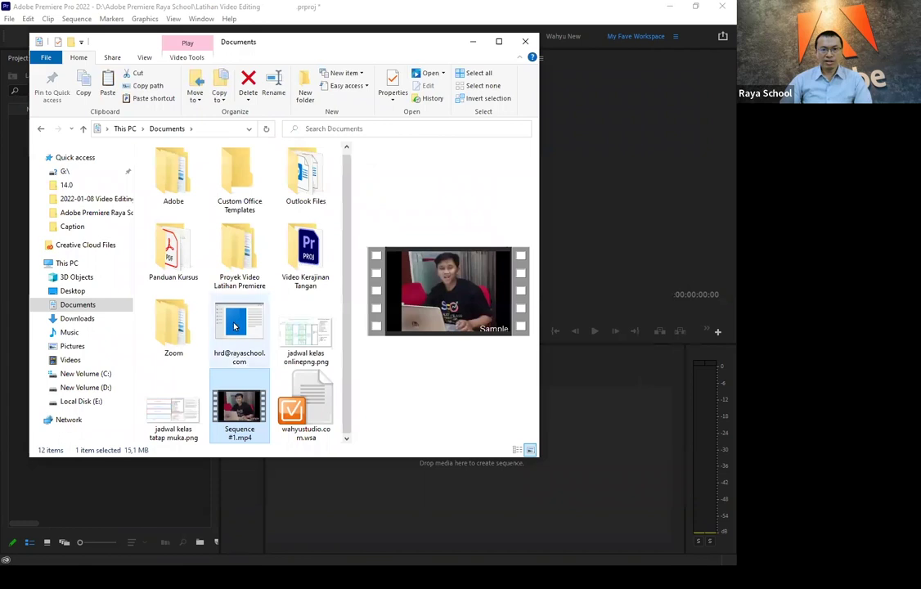
double_click(235, 264)
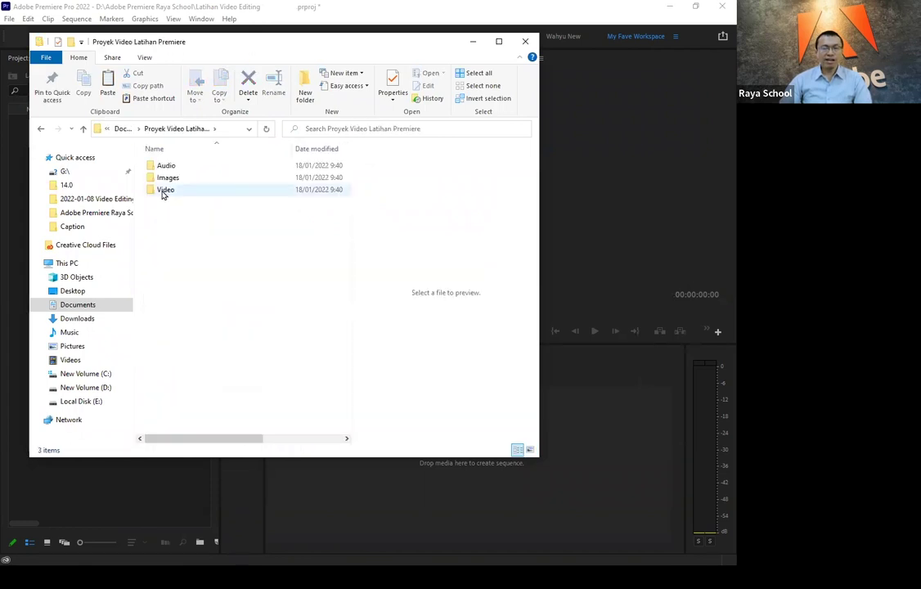
double_click(163, 191)
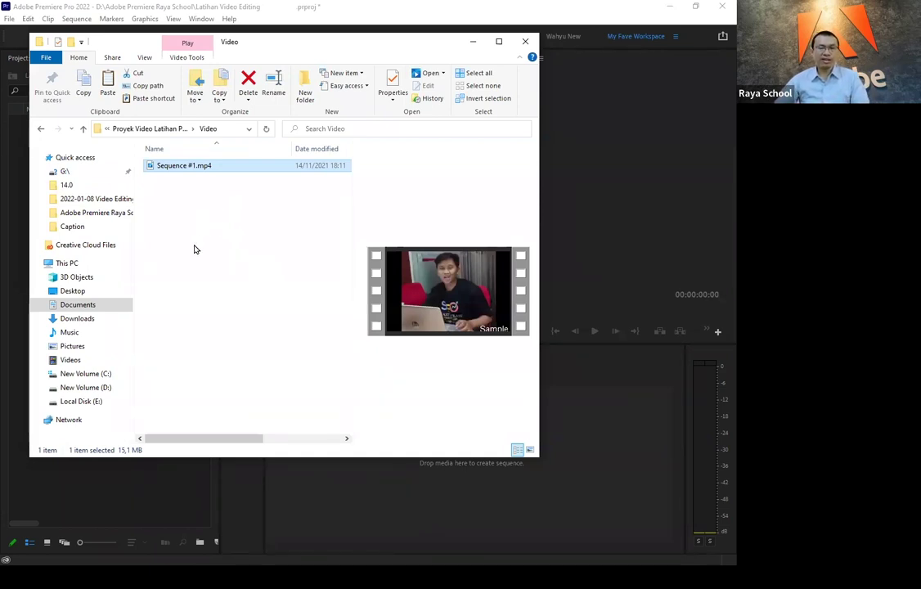
Return to Documents and open the Downloads folder
click(164, 129)
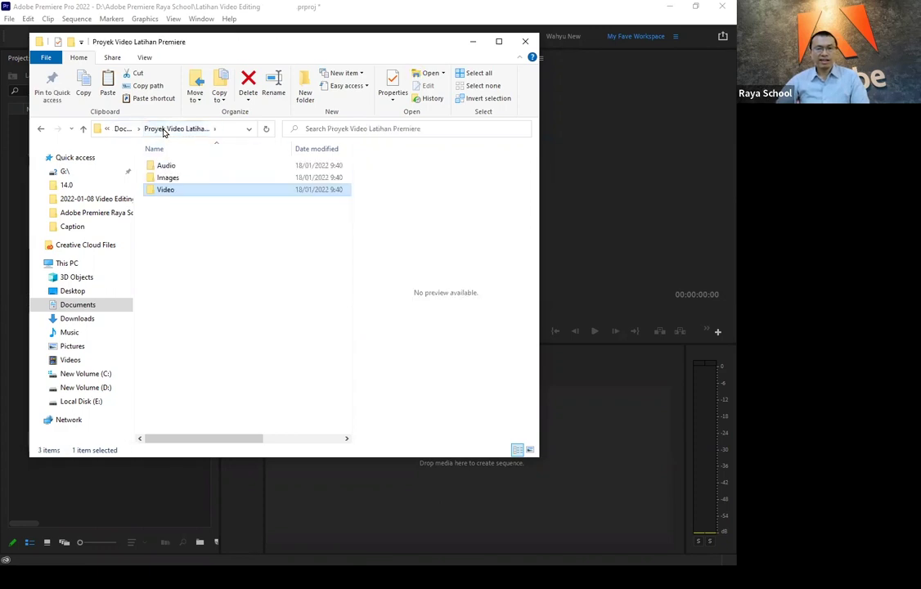
click(168, 128)
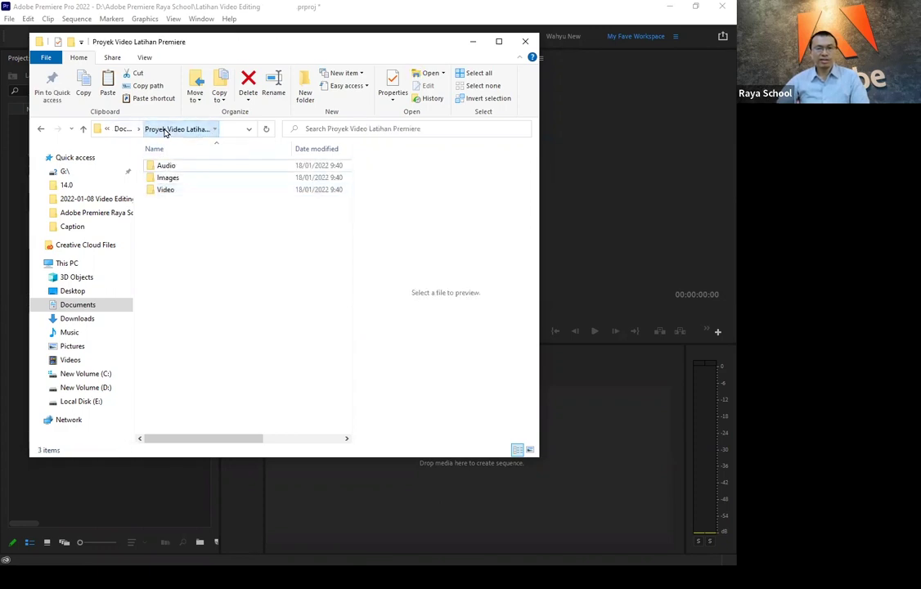
click(122, 128)
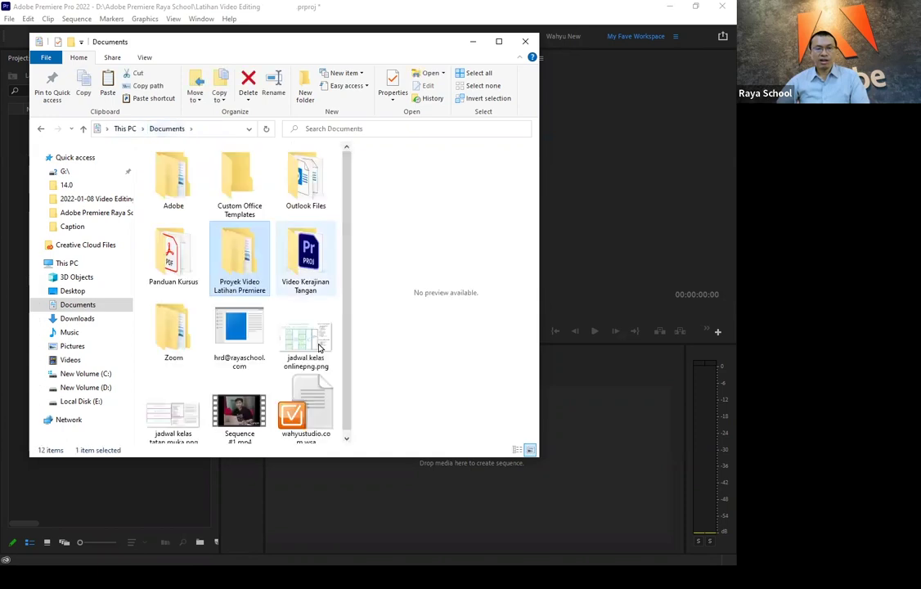
click(90, 320)
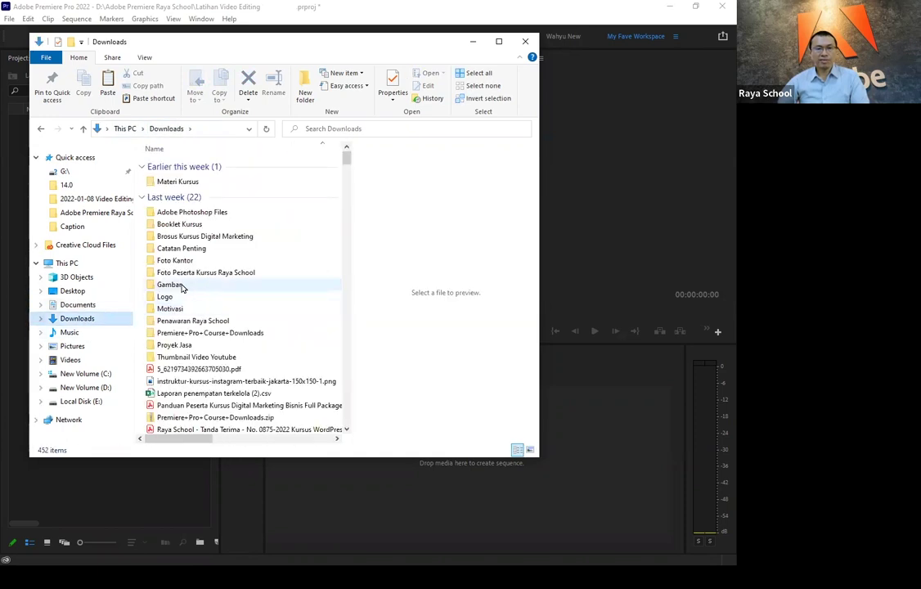
Copy 01_X1_Extreme_Life_Style_photography.jpg from Downloads\Gambar into Proyek Video Latihan Premiere\Images
double_click(183, 288)
click(239, 285)
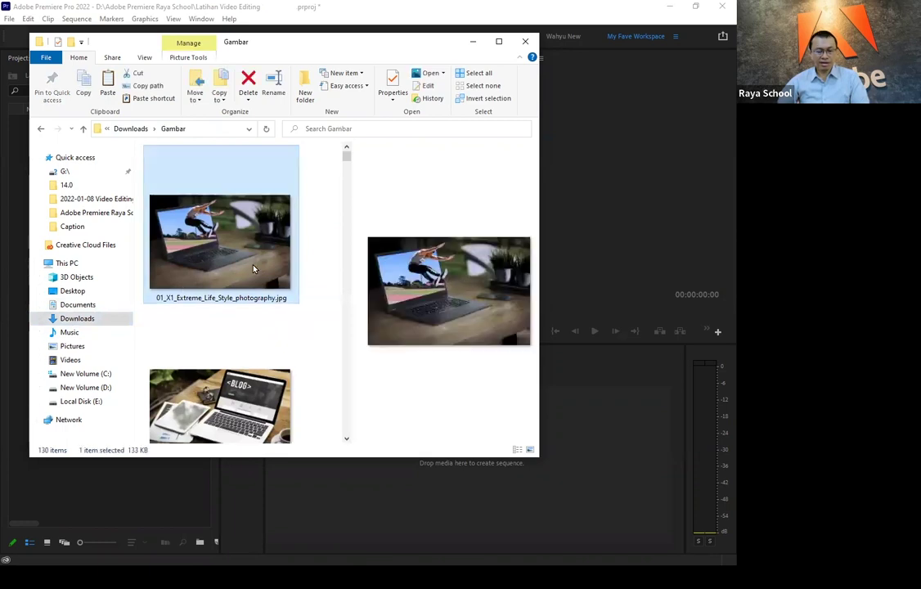
click(89, 305)
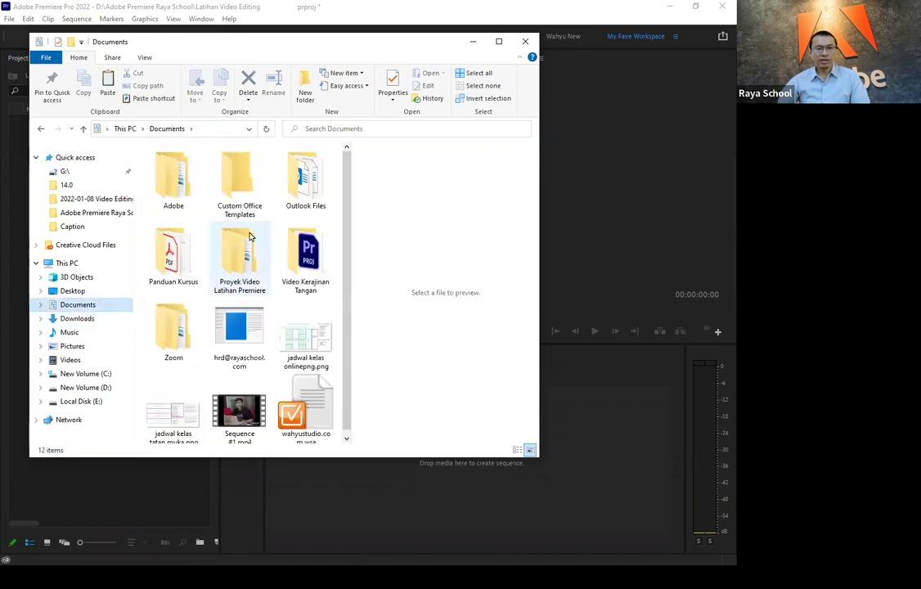
double_click(211, 231)
double_click(175, 180)
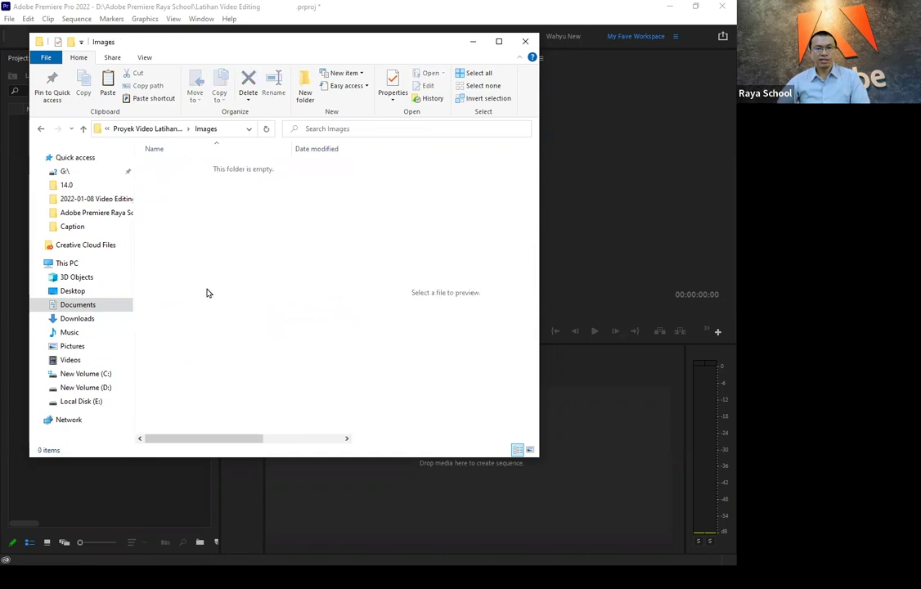
key(ctrl+v)
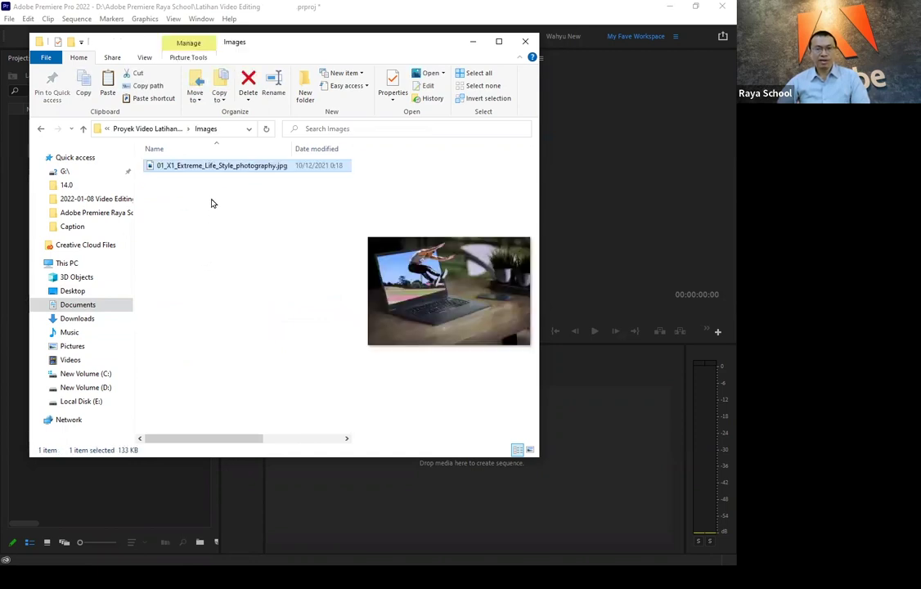
click(163, 129)
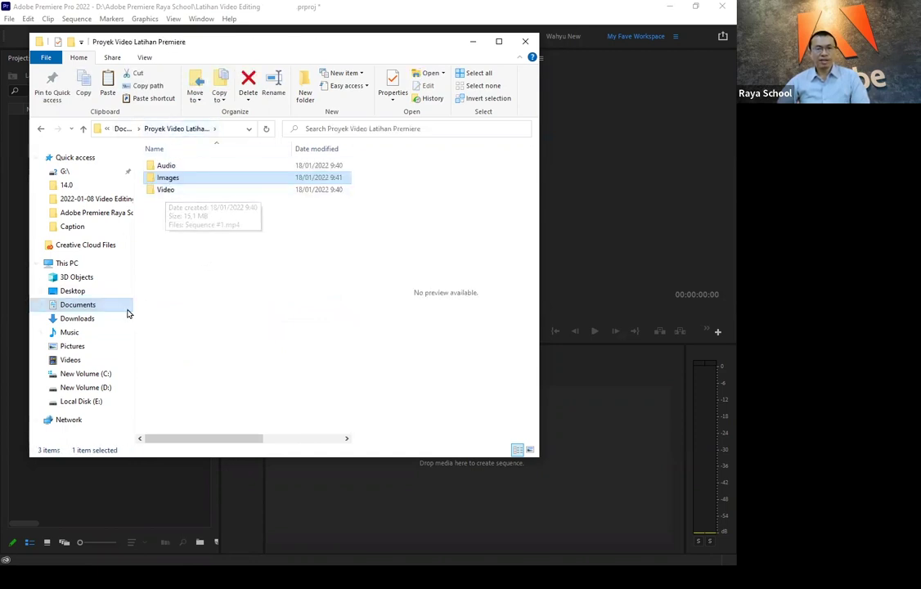
Copy Bay Street Billionaires - Squadda B.mp3 from D:\Adobe Premiere Raya School\Audio into the project's Audio subfolder
click(86, 387)
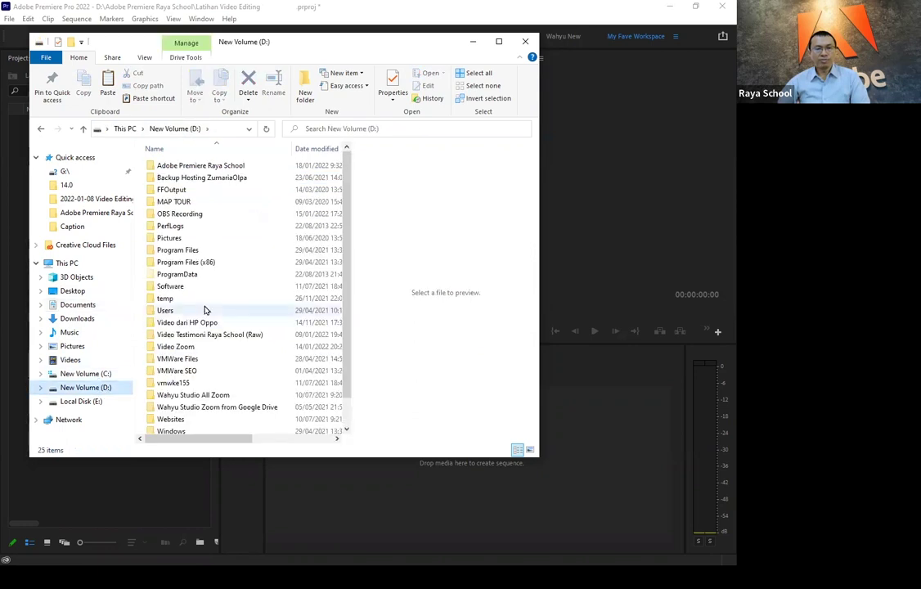
double_click(228, 169)
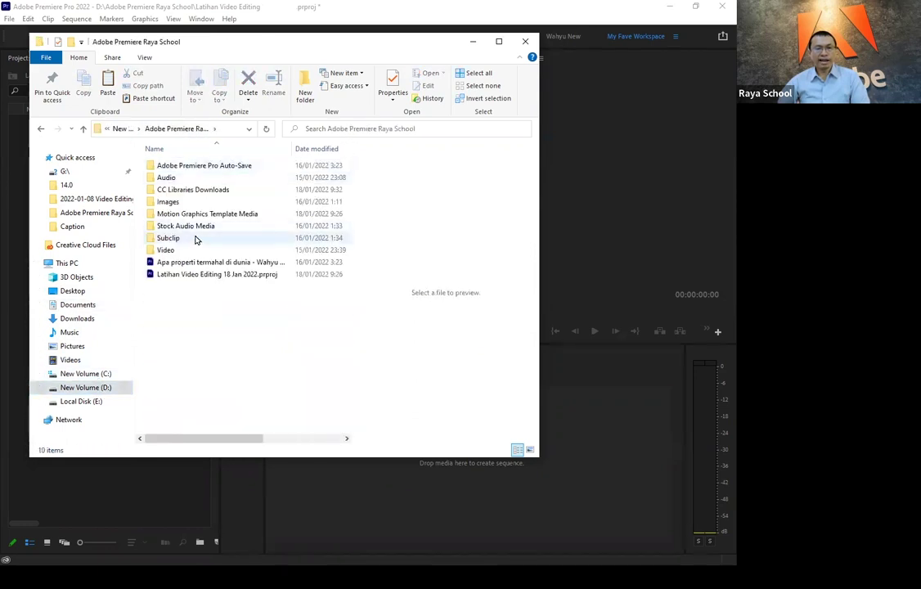
double_click(166, 177)
click(174, 168)
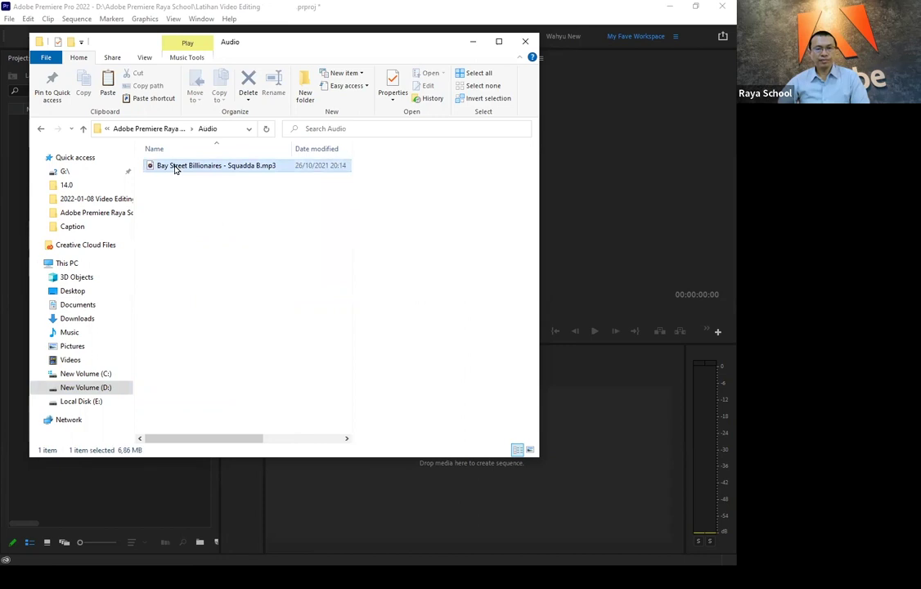
click(82, 304)
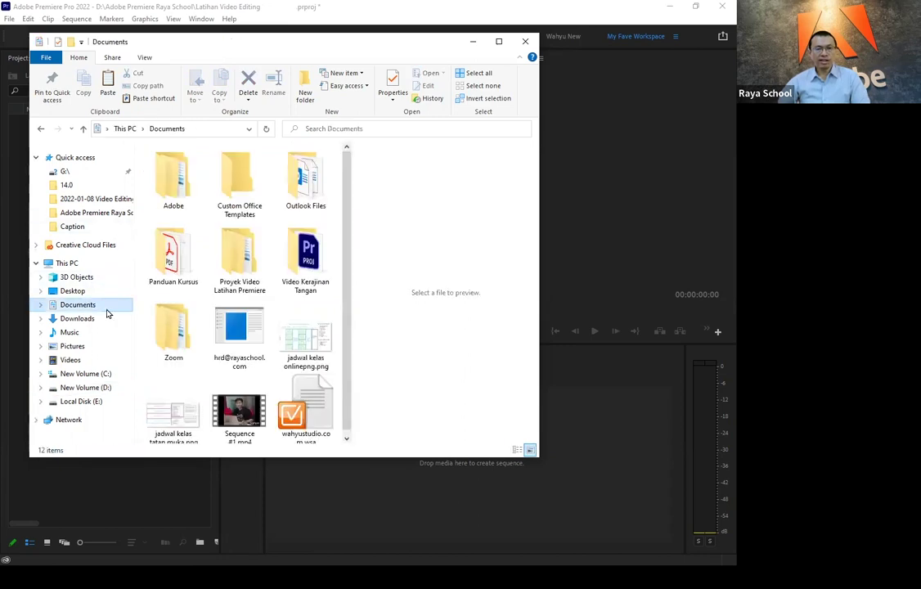
double_click(240, 270)
click(175, 167)
double_click(176, 170)
key(ctrl+v)
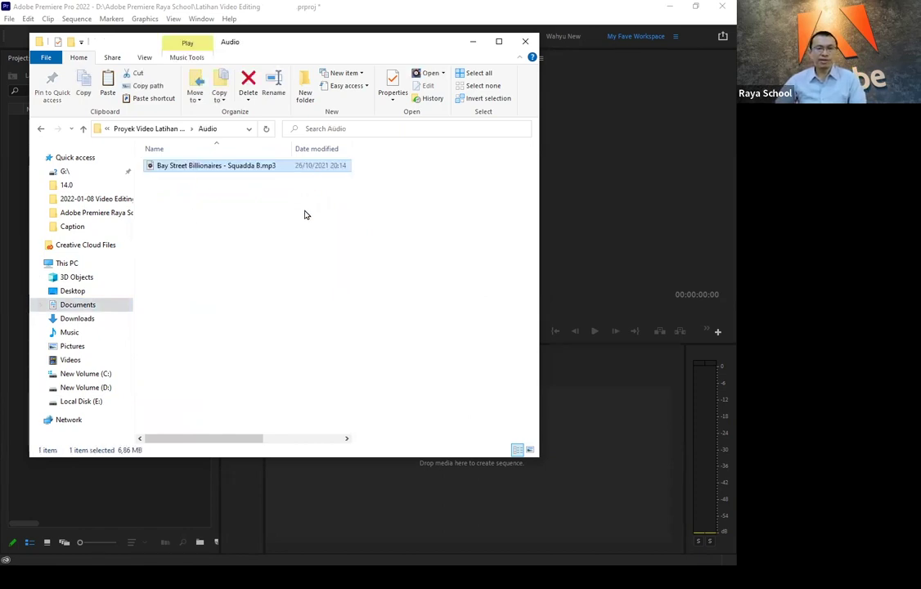
Confirm the Audio, Images and Video subfolders of Proyek Video Latihan Premiere each hold their file
drag(537, 236, 633, 239)
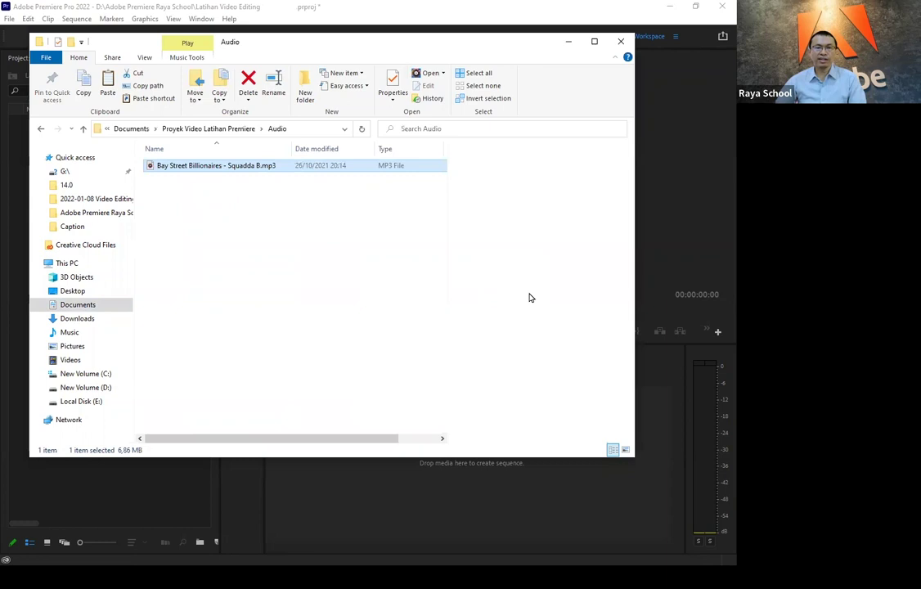
click(123, 128)
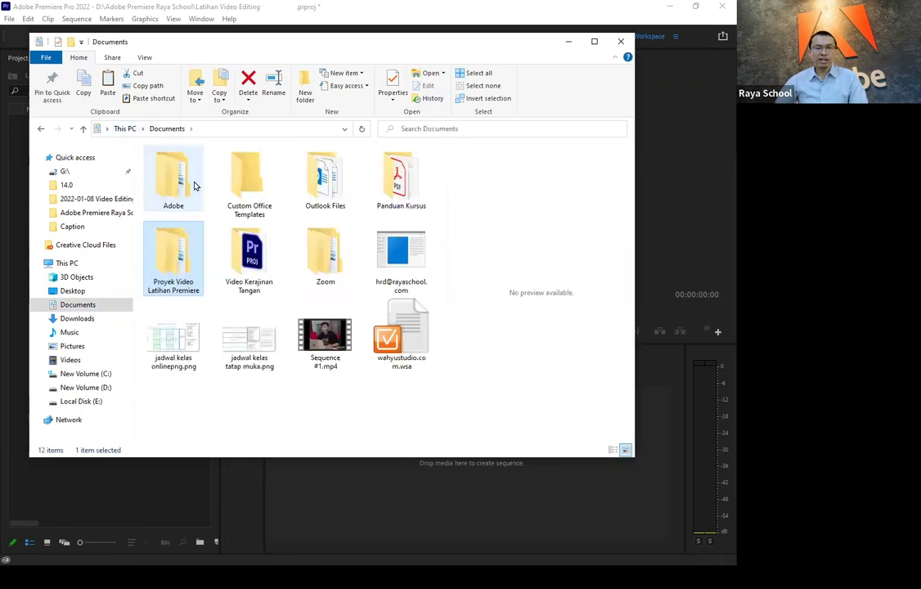
double_click(168, 245)
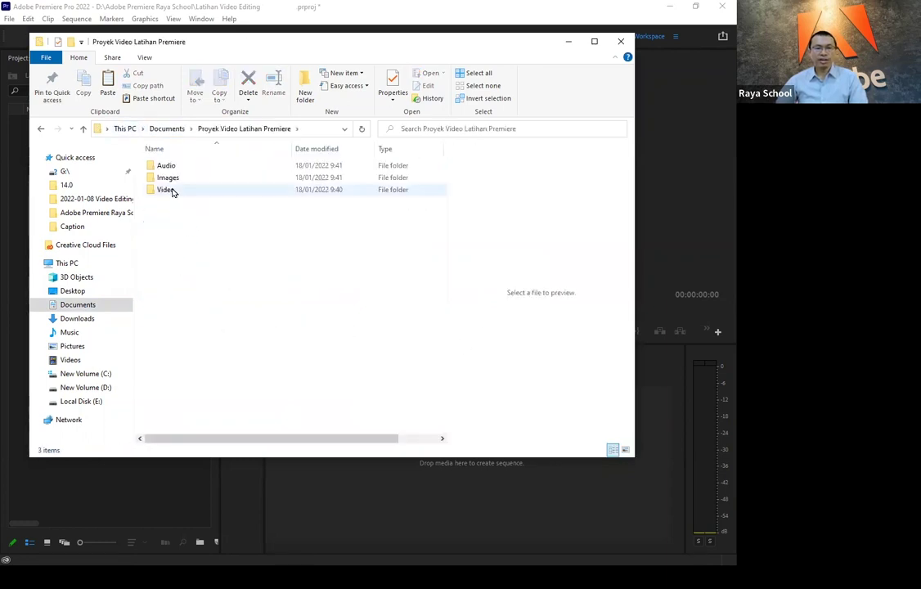
double_click(173, 166)
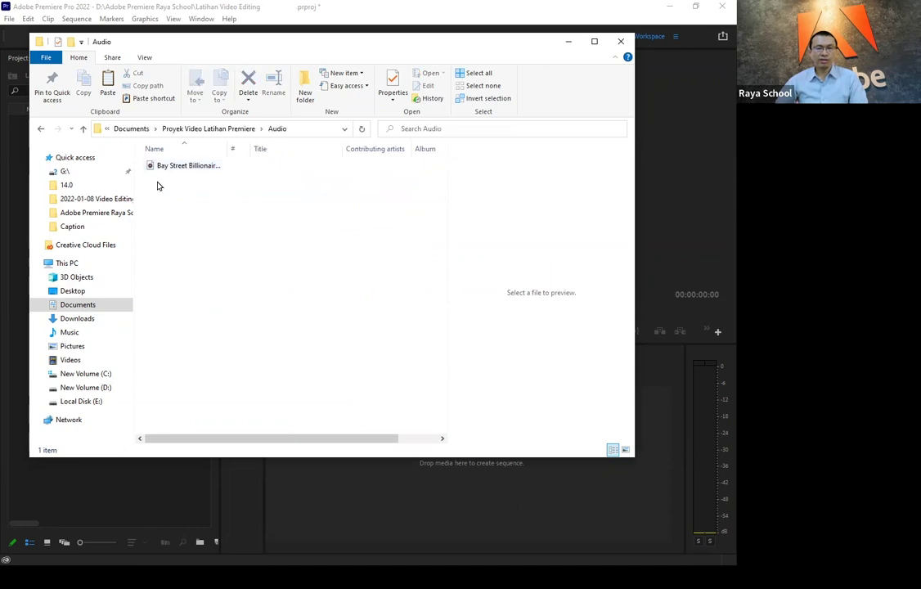
click(39, 131)
double_click(179, 182)
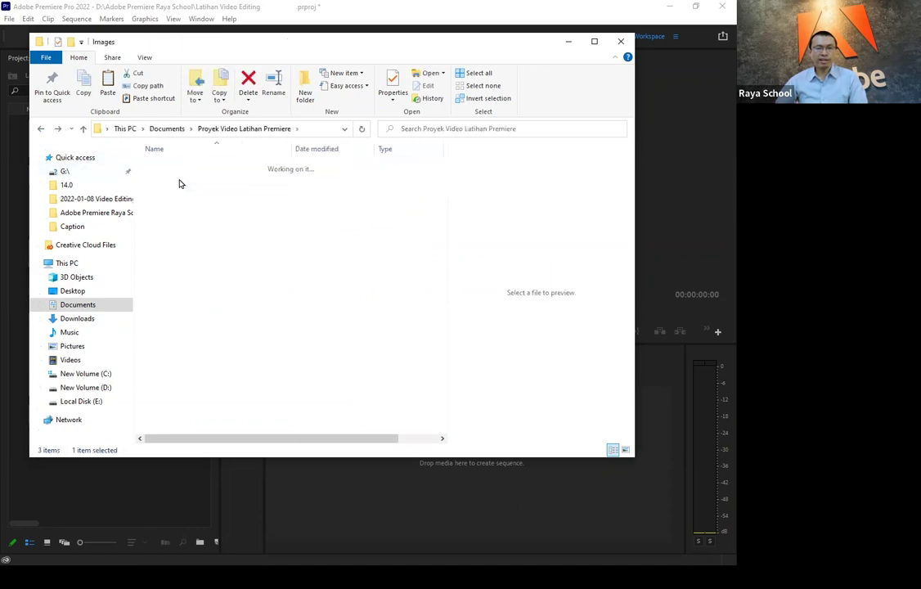
click(40, 129)
double_click(167, 189)
click(40, 129)
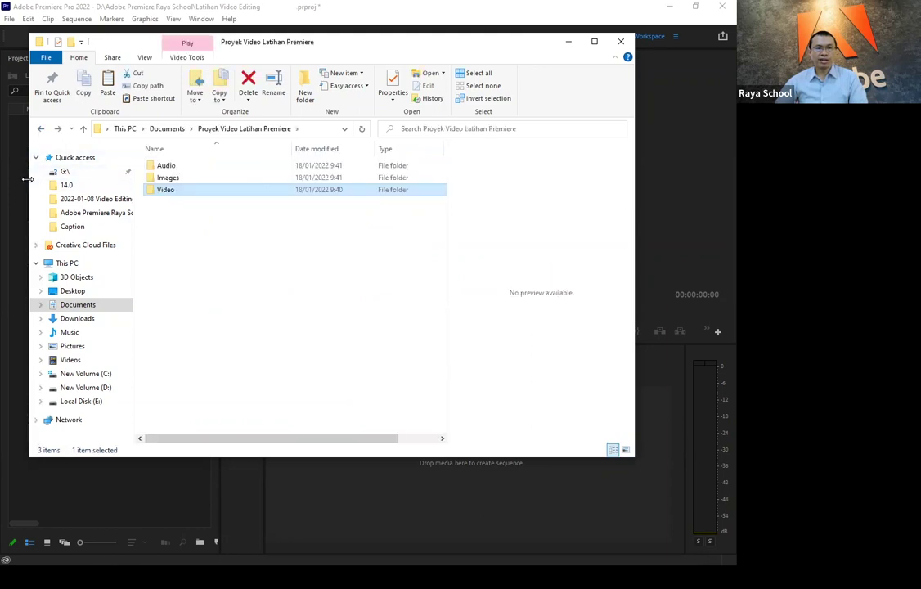
Narrow Explorer beside Premiere and drag the Proyek Video Latihan Premiere folder from Documents into the project
drag(27, 178, 243, 179)
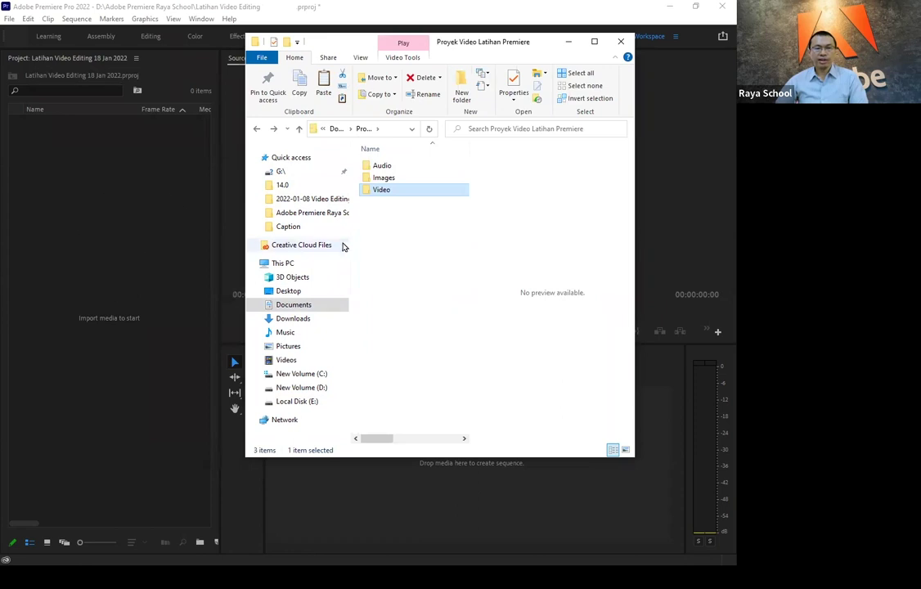
click(298, 128)
drag(465, 228, 465, 287)
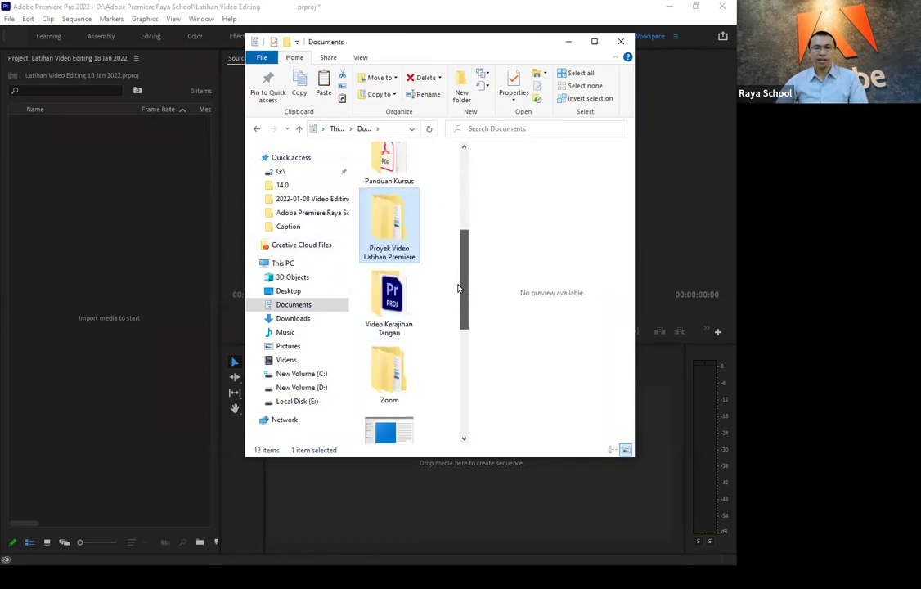
drag(391, 225, 92, 258)
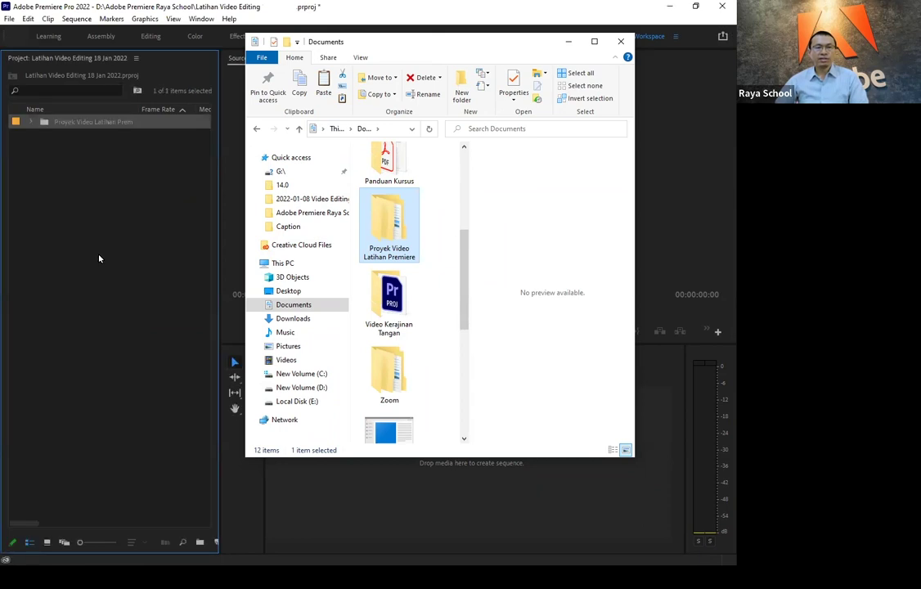
Expand the imported Proyek Video Latihan Premiere bin to inspect its three clips
click(31, 122)
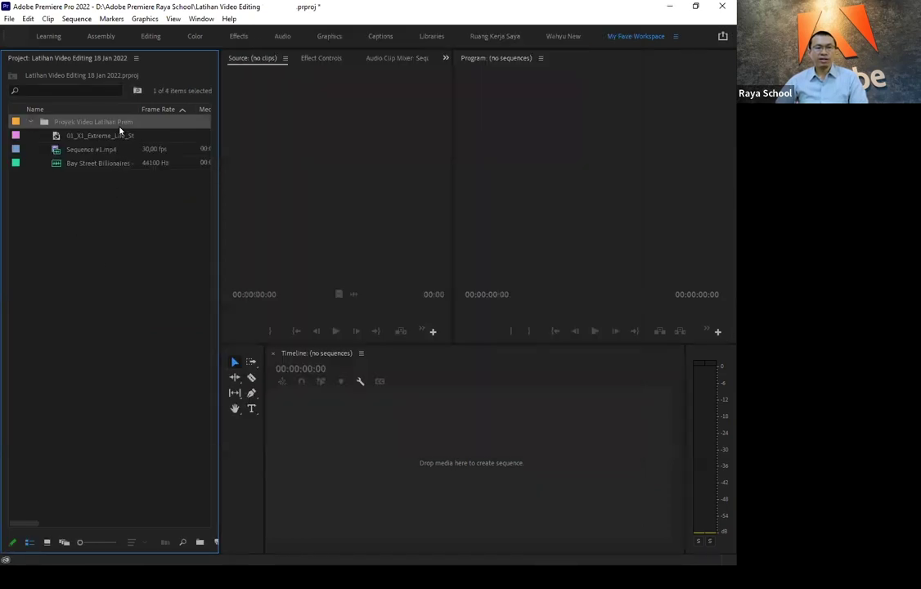
click(79, 139)
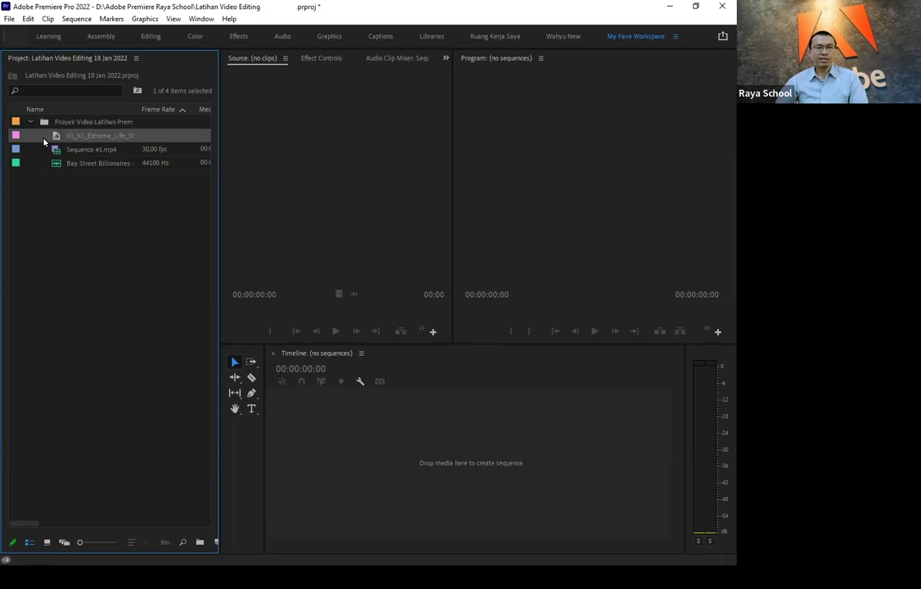
click(30, 122)
click(30, 122)
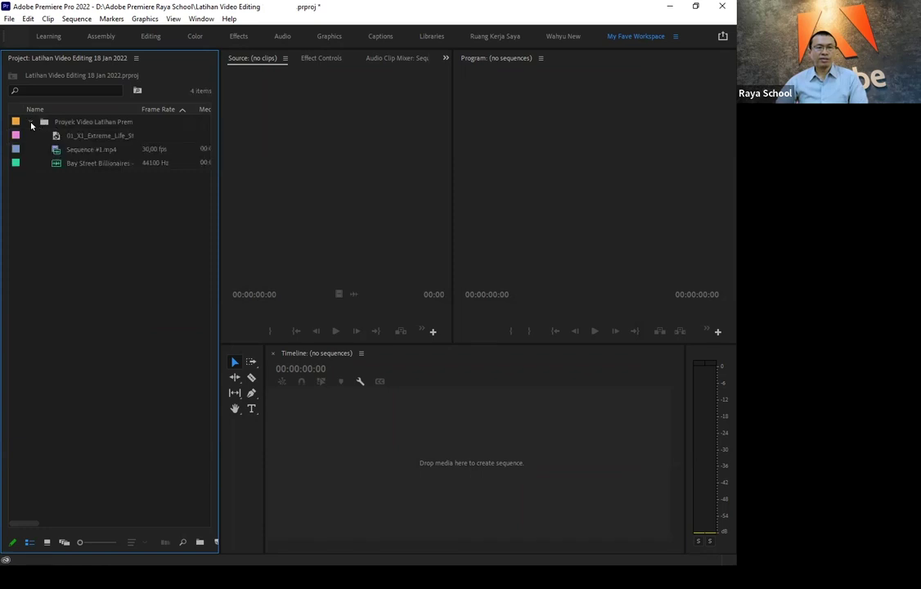
click(101, 122)
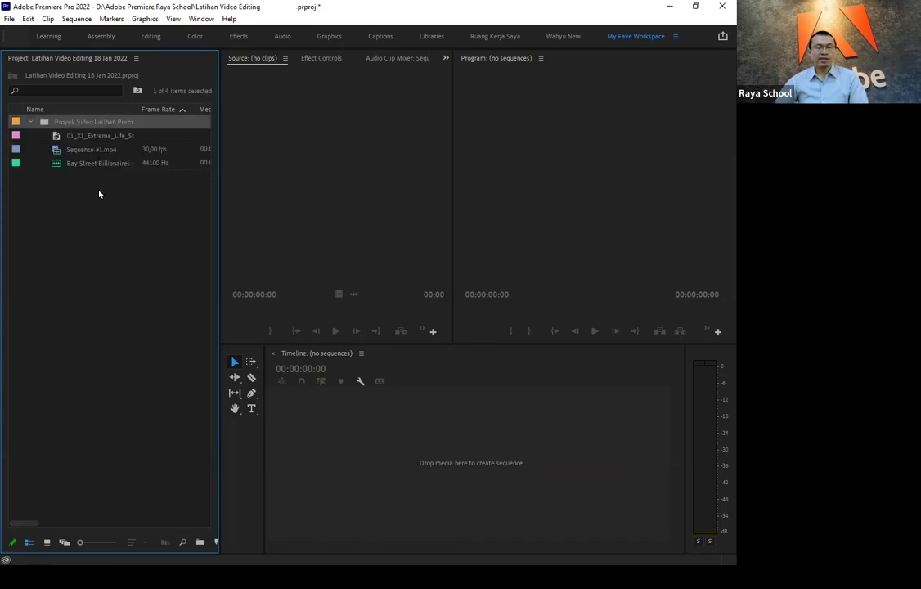
Select all project items and delete them, leaving the project with 0 items
key(ctrl+a)
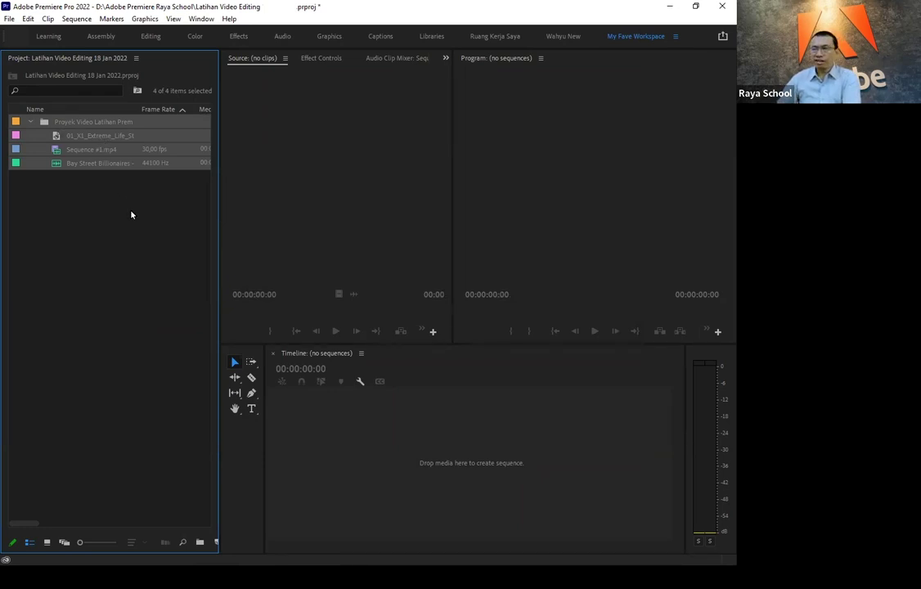
key(Delete)
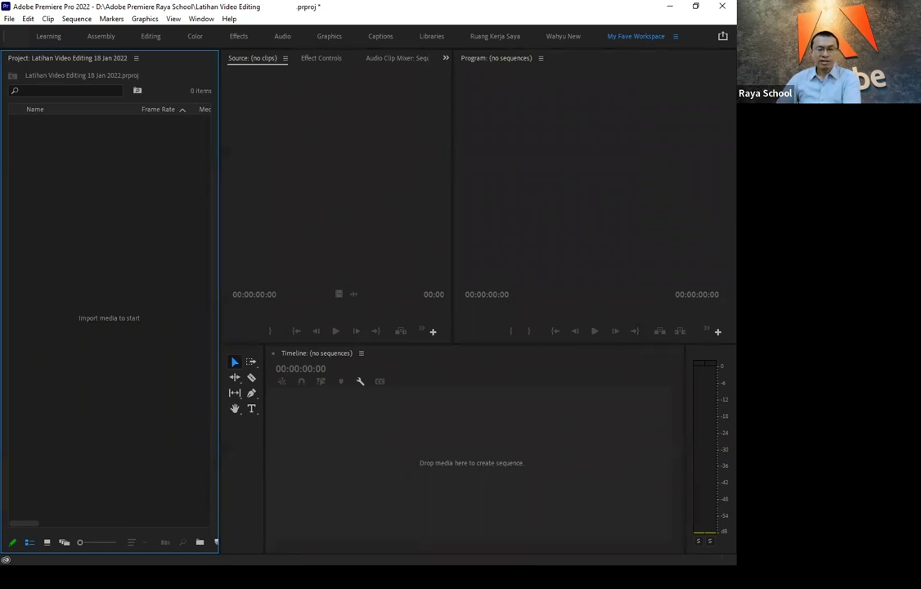
key(super+e)
Drag the Audio, Images and Video folders from Proyek Video Latihan Premiere into the Project panel
double_click(397, 239)
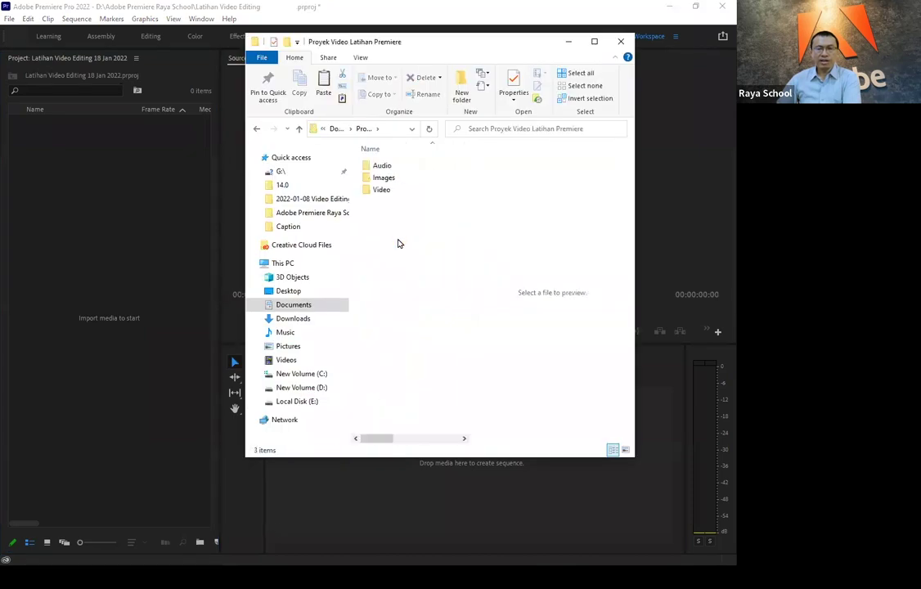
drag(395, 234, 360, 156)
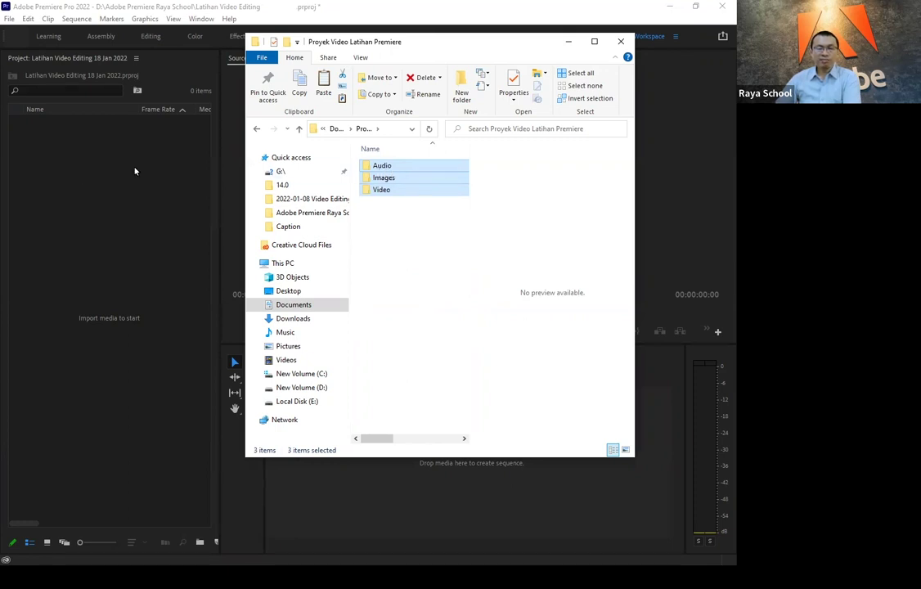
drag(402, 179, 87, 190)
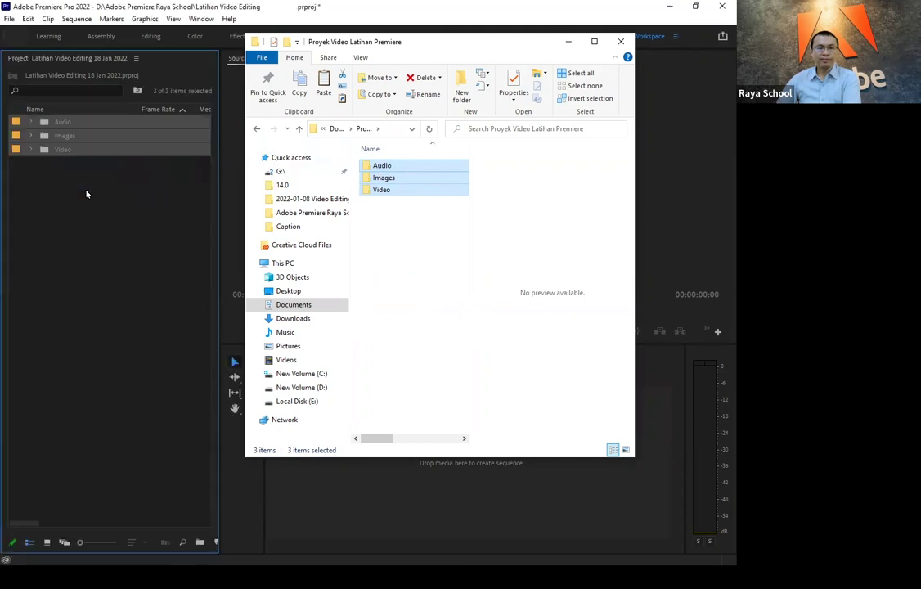
Expand the Audio, Images and Video bins to reveal the mp3, the jpg and Sequence #1.mp4
click(62, 172)
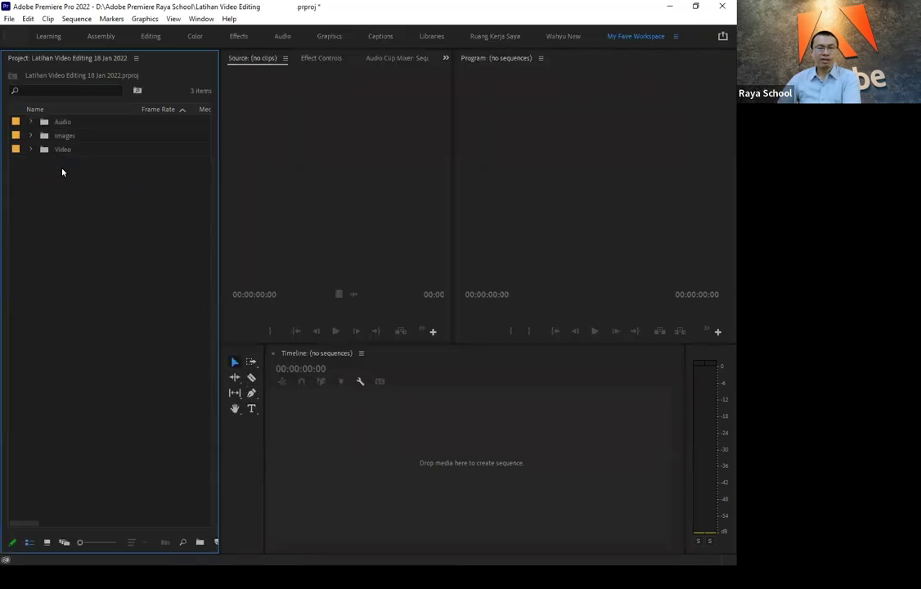
click(30, 122)
click(30, 149)
click(30, 176)
key(alt+Tab)
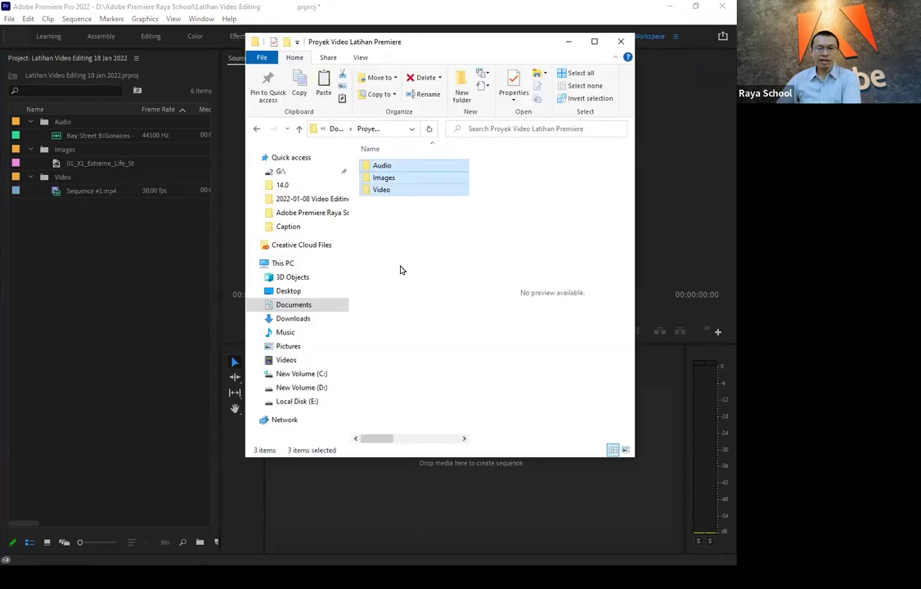